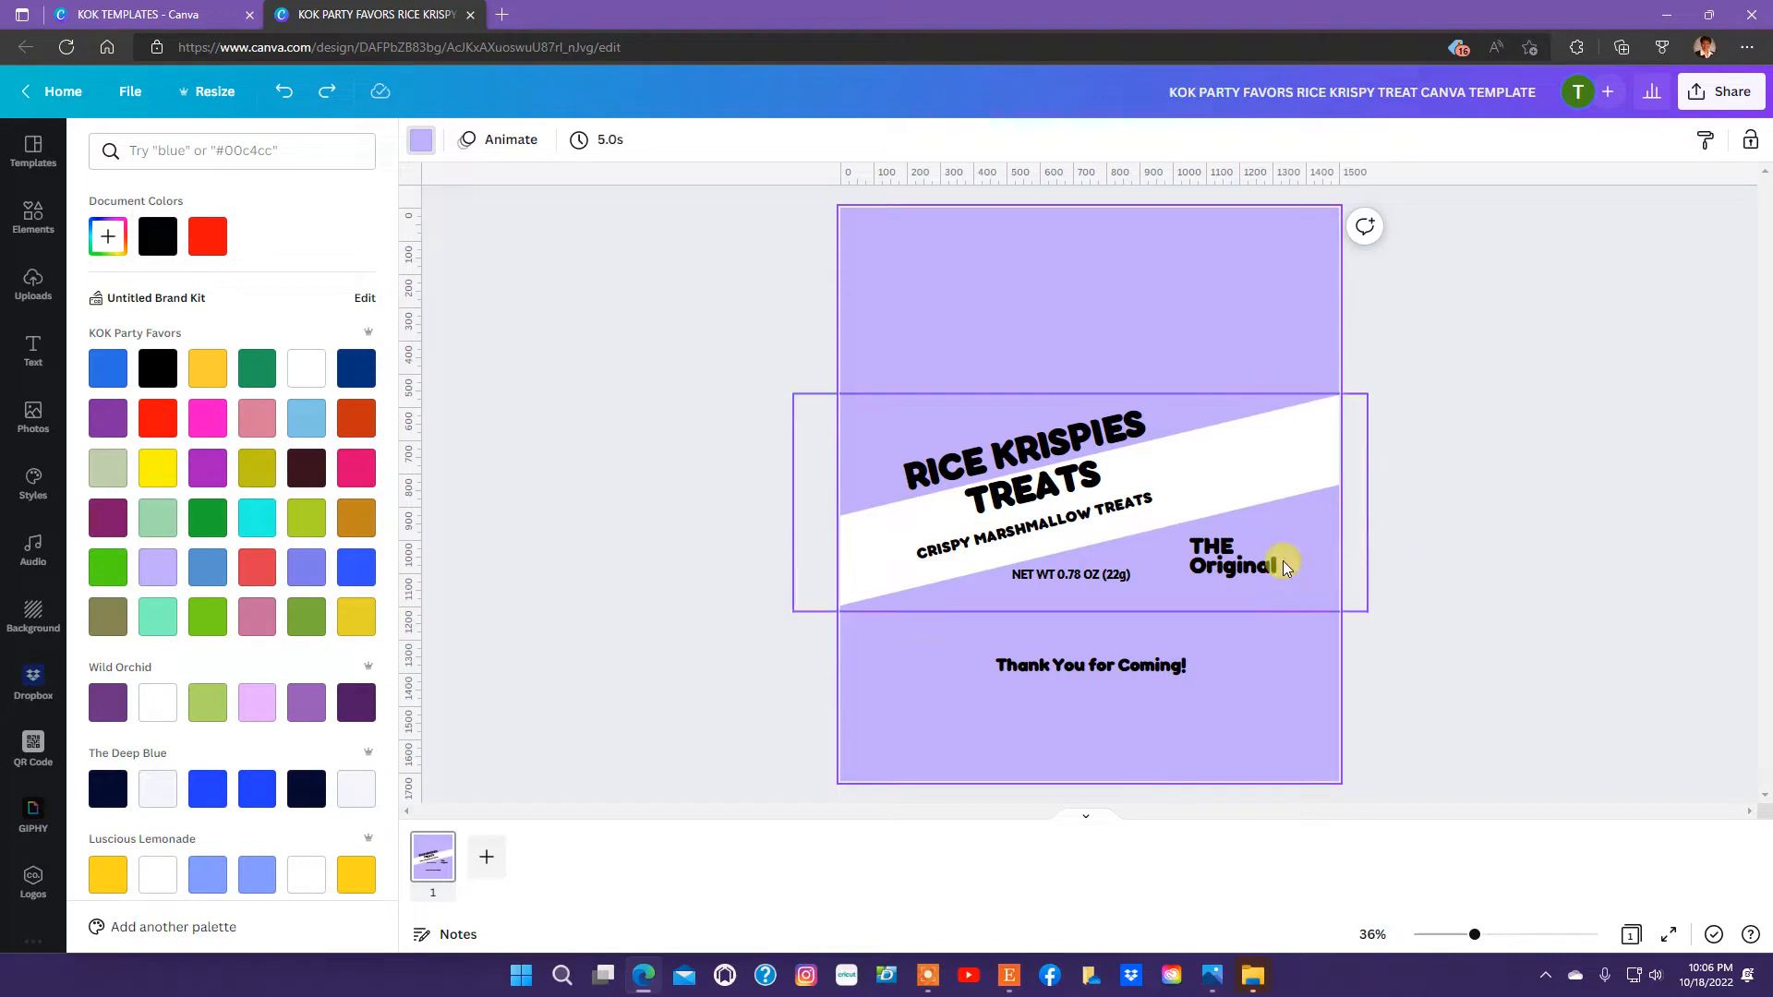
Delete the "THE Original", "NET WT 0.78 OZ (22g)" and "CRISPY MARSHMALLOW TREATS" texts from the label.
click(1216, 565)
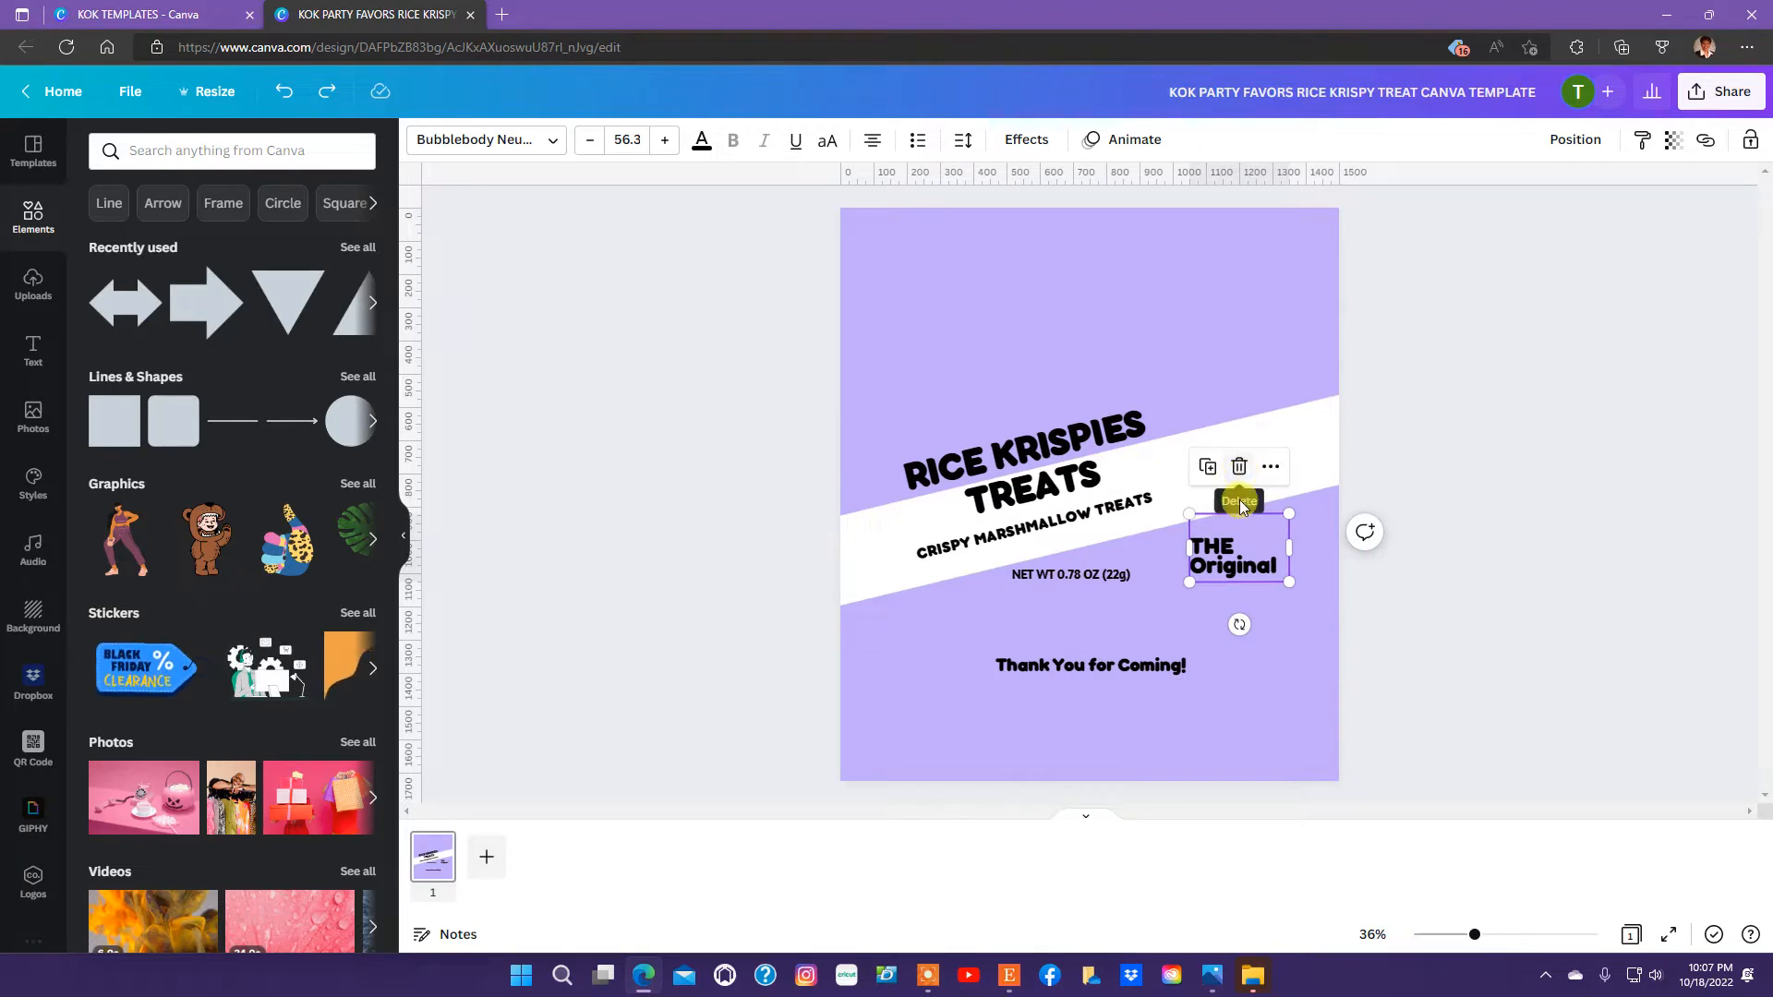
click(1239, 466)
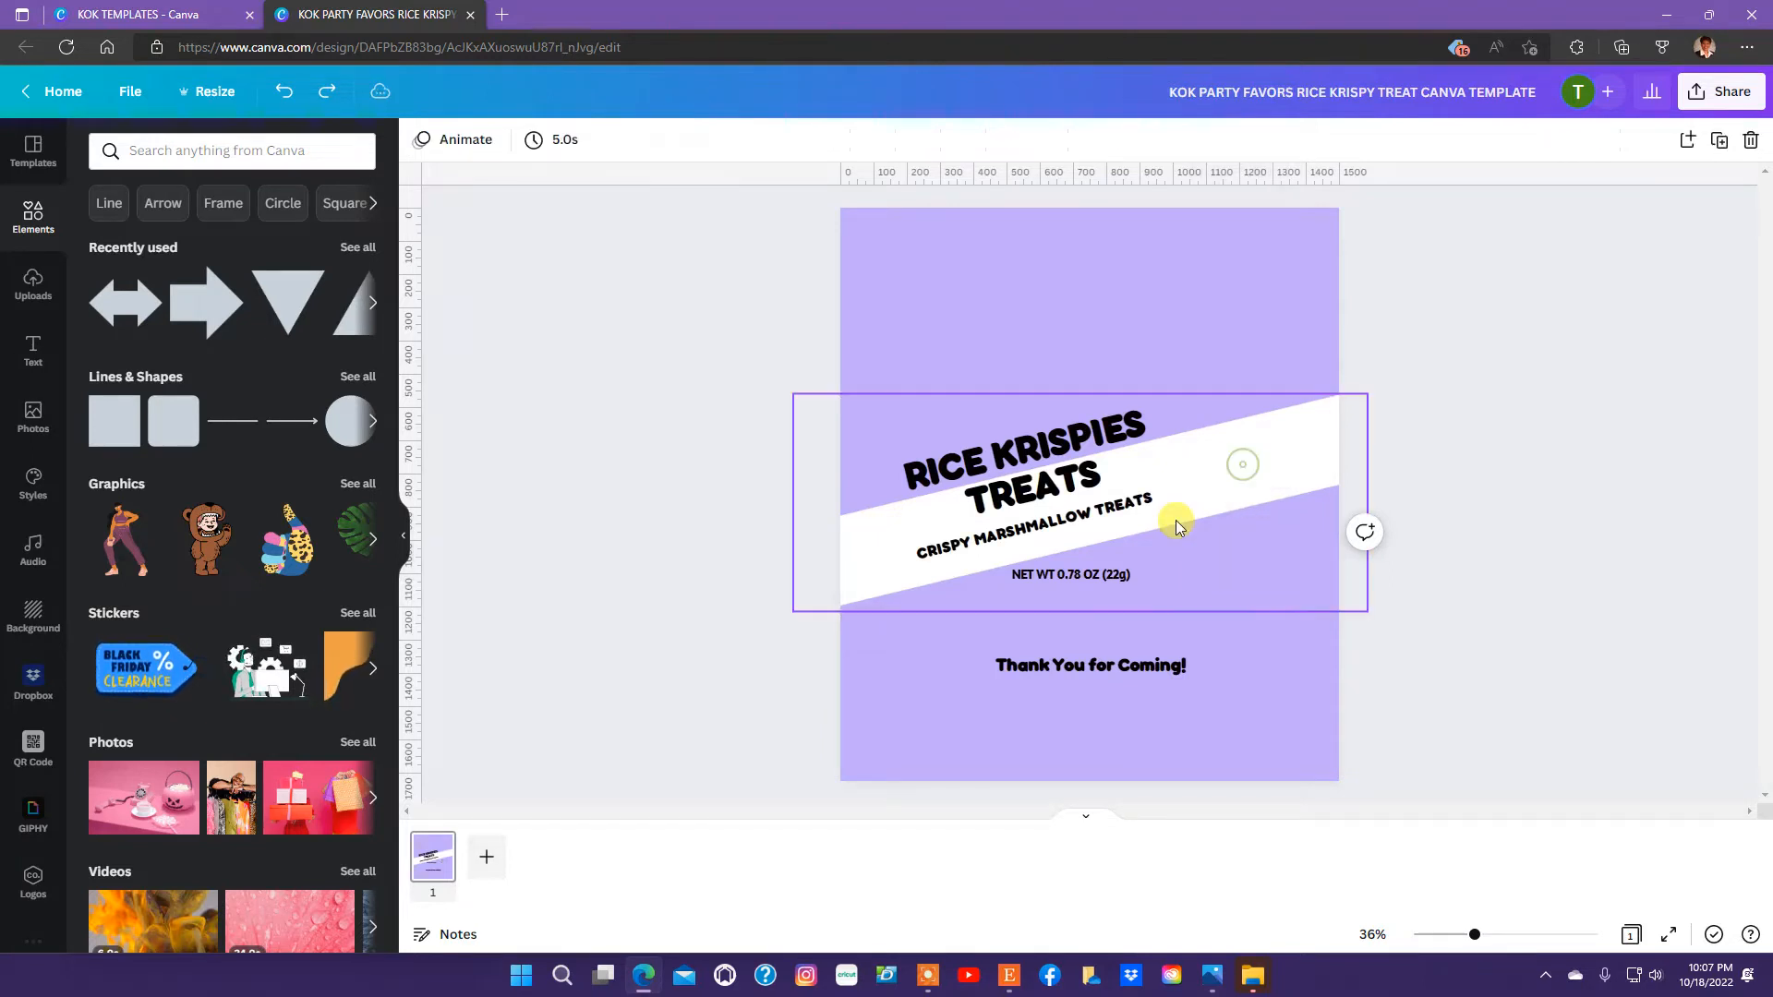
drag(1090, 576, 1097, 576)
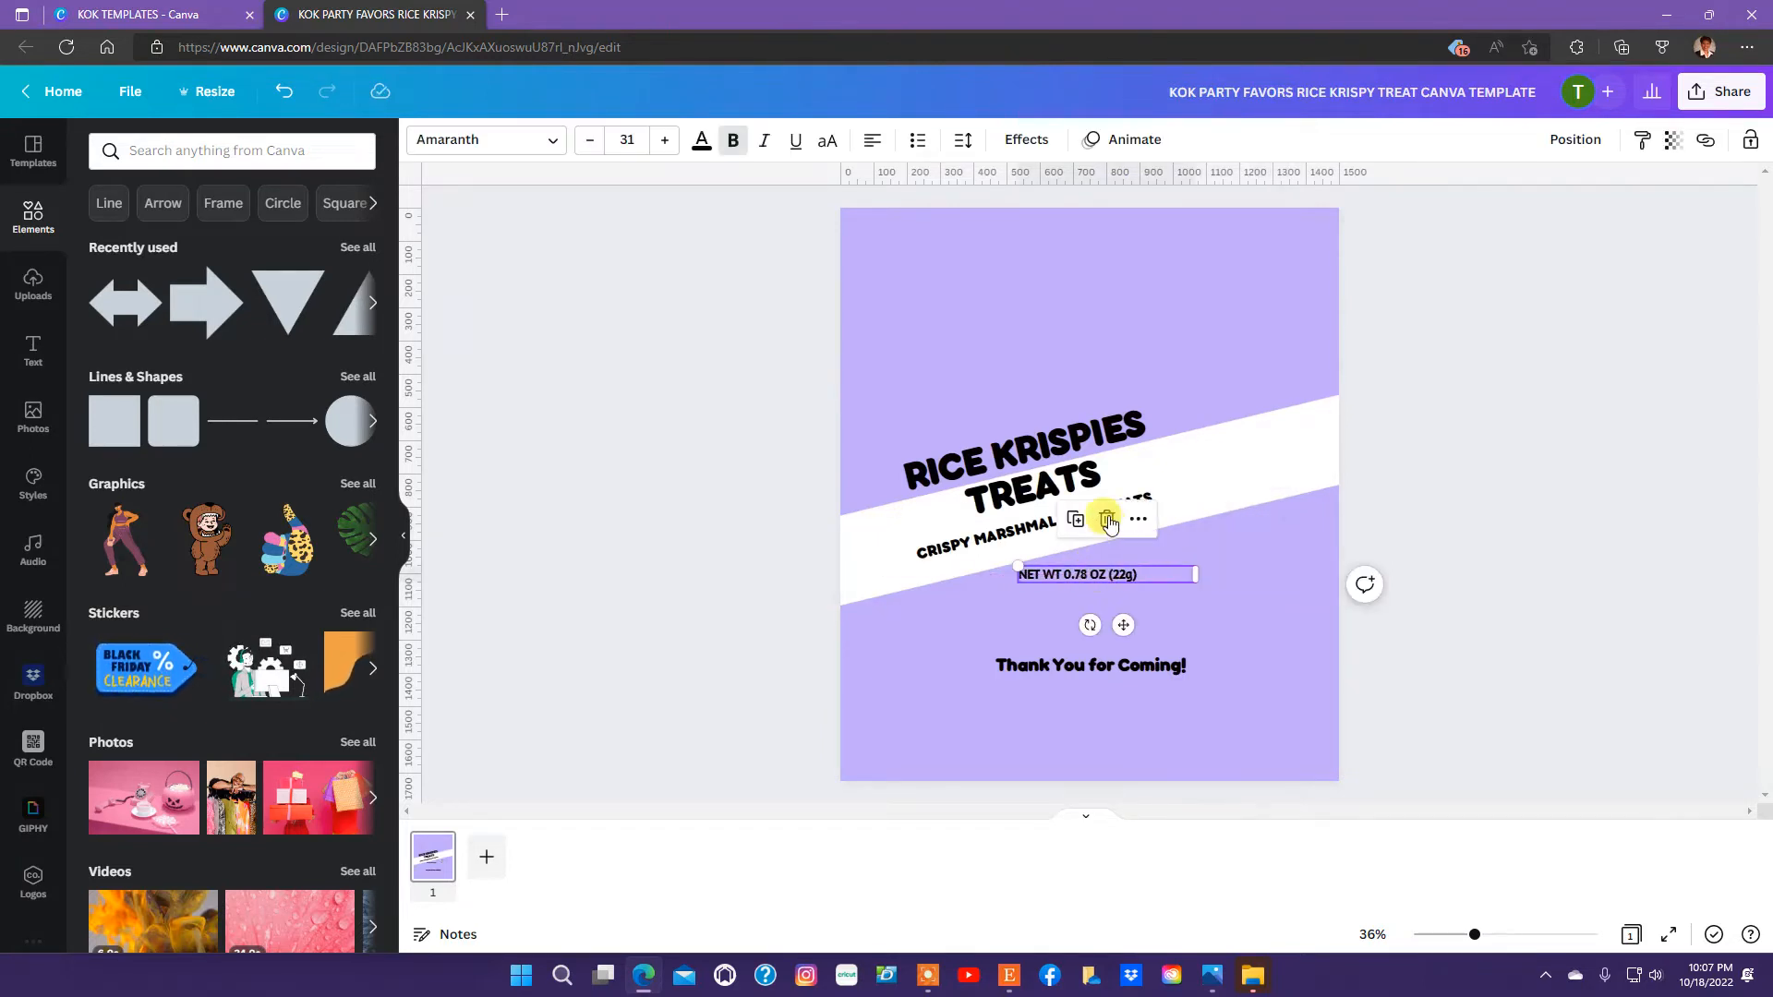
click(1108, 520)
click(1068, 523)
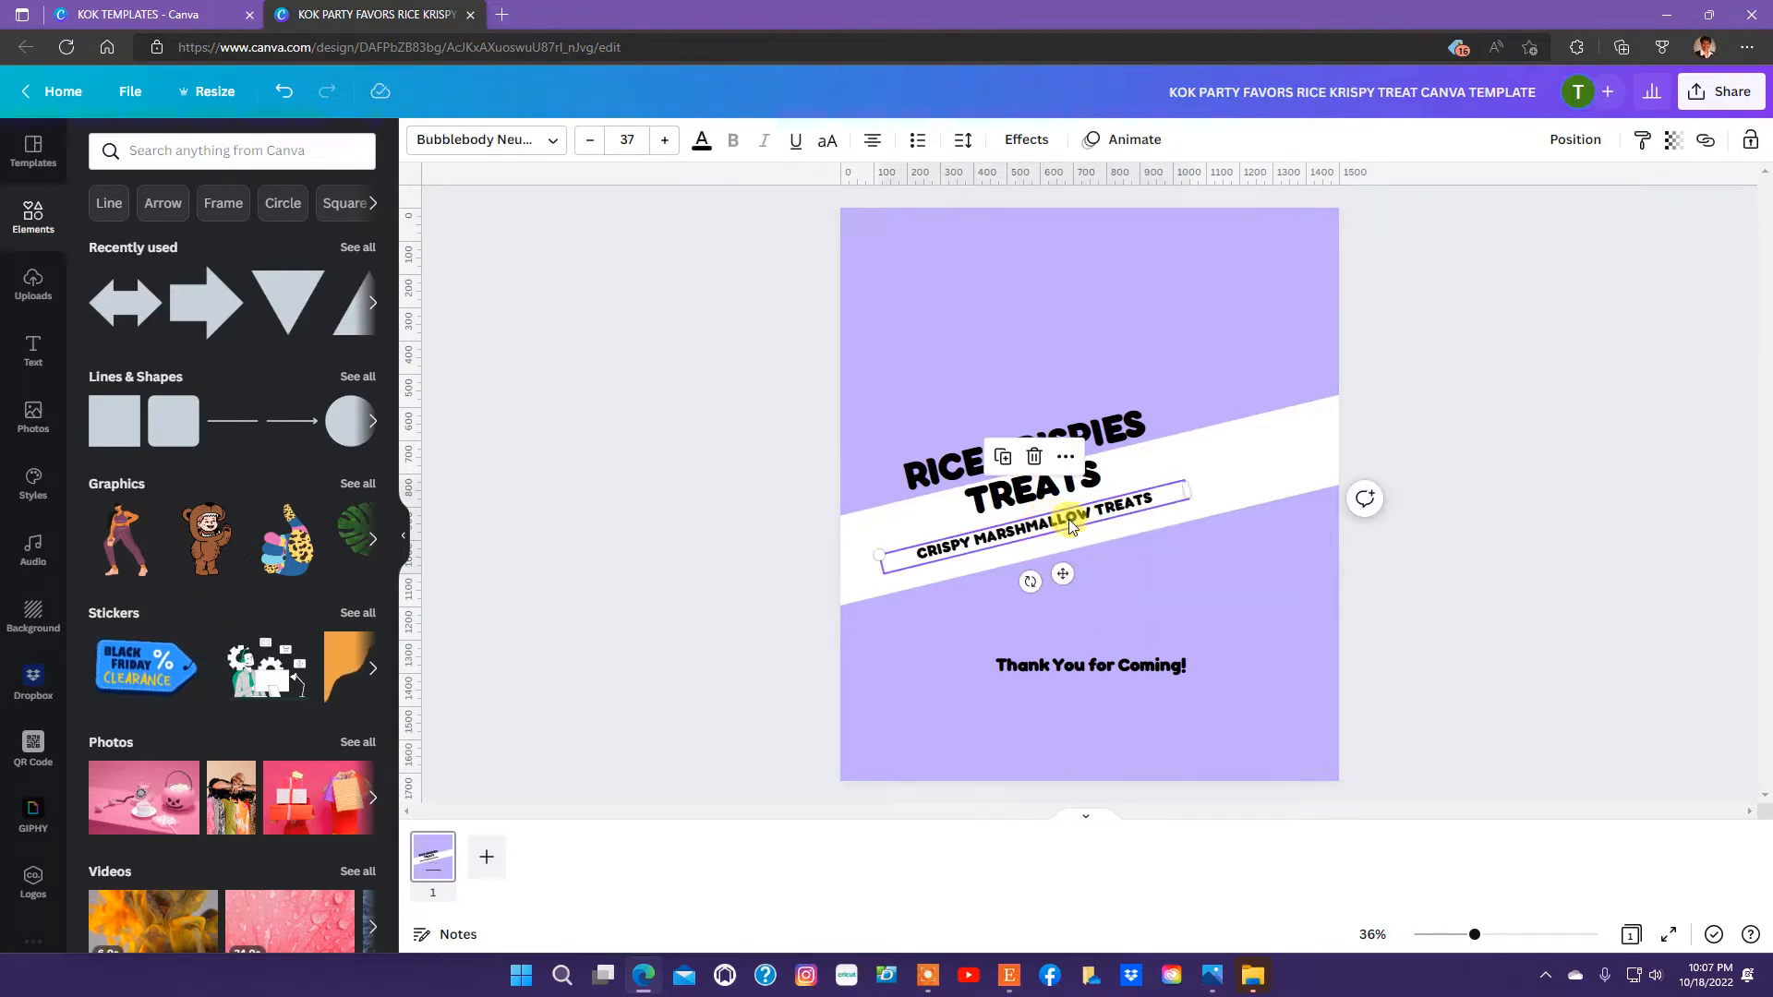
click(1034, 456)
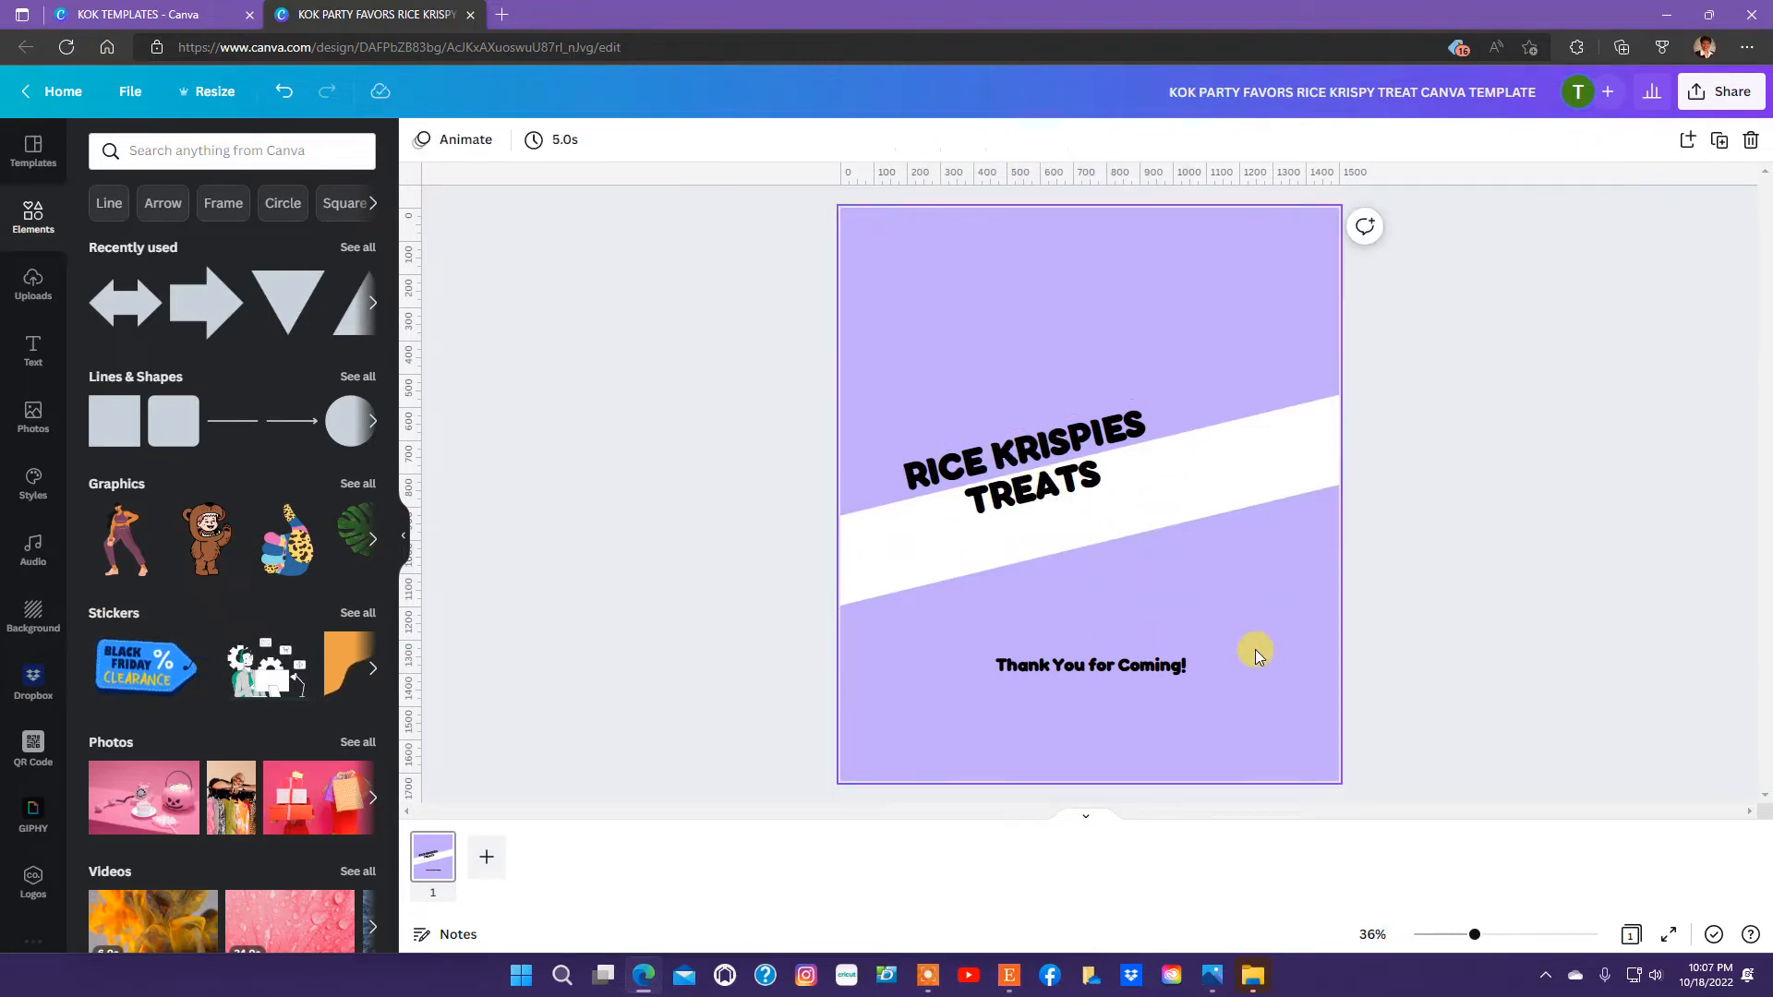
Change the page background color to red #fa0909 from the KOK Party Favors palette.
click(1258, 652)
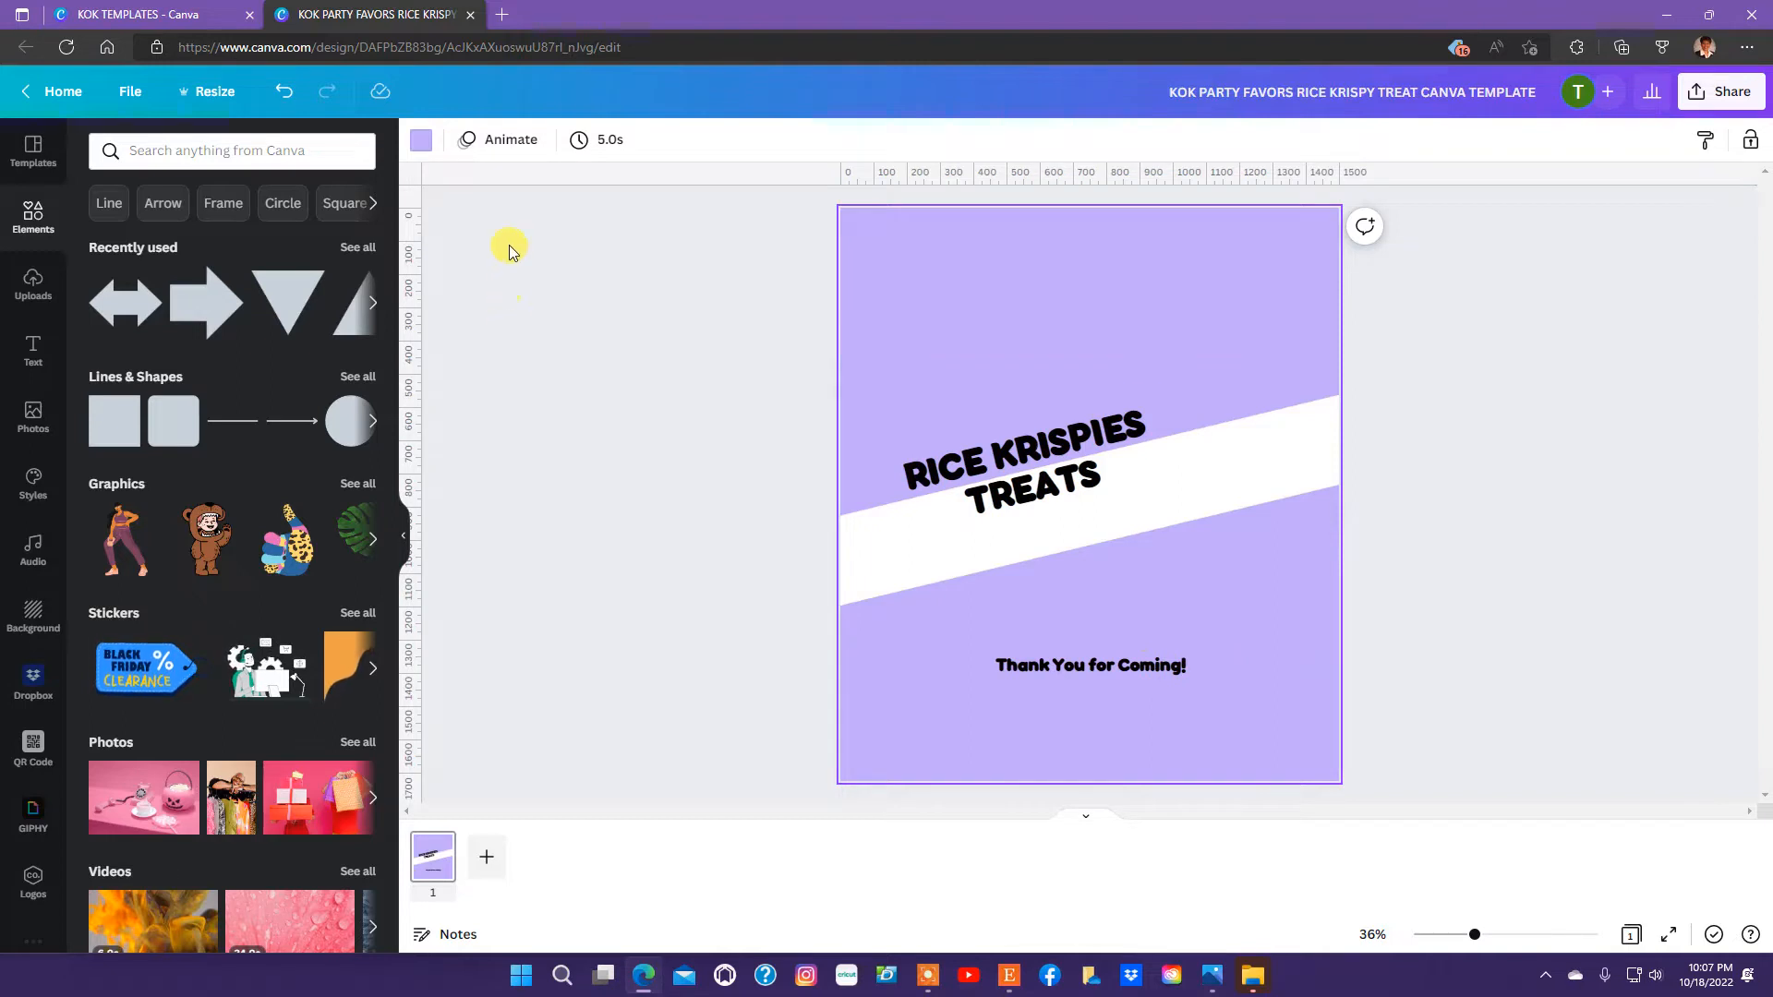
click(423, 141)
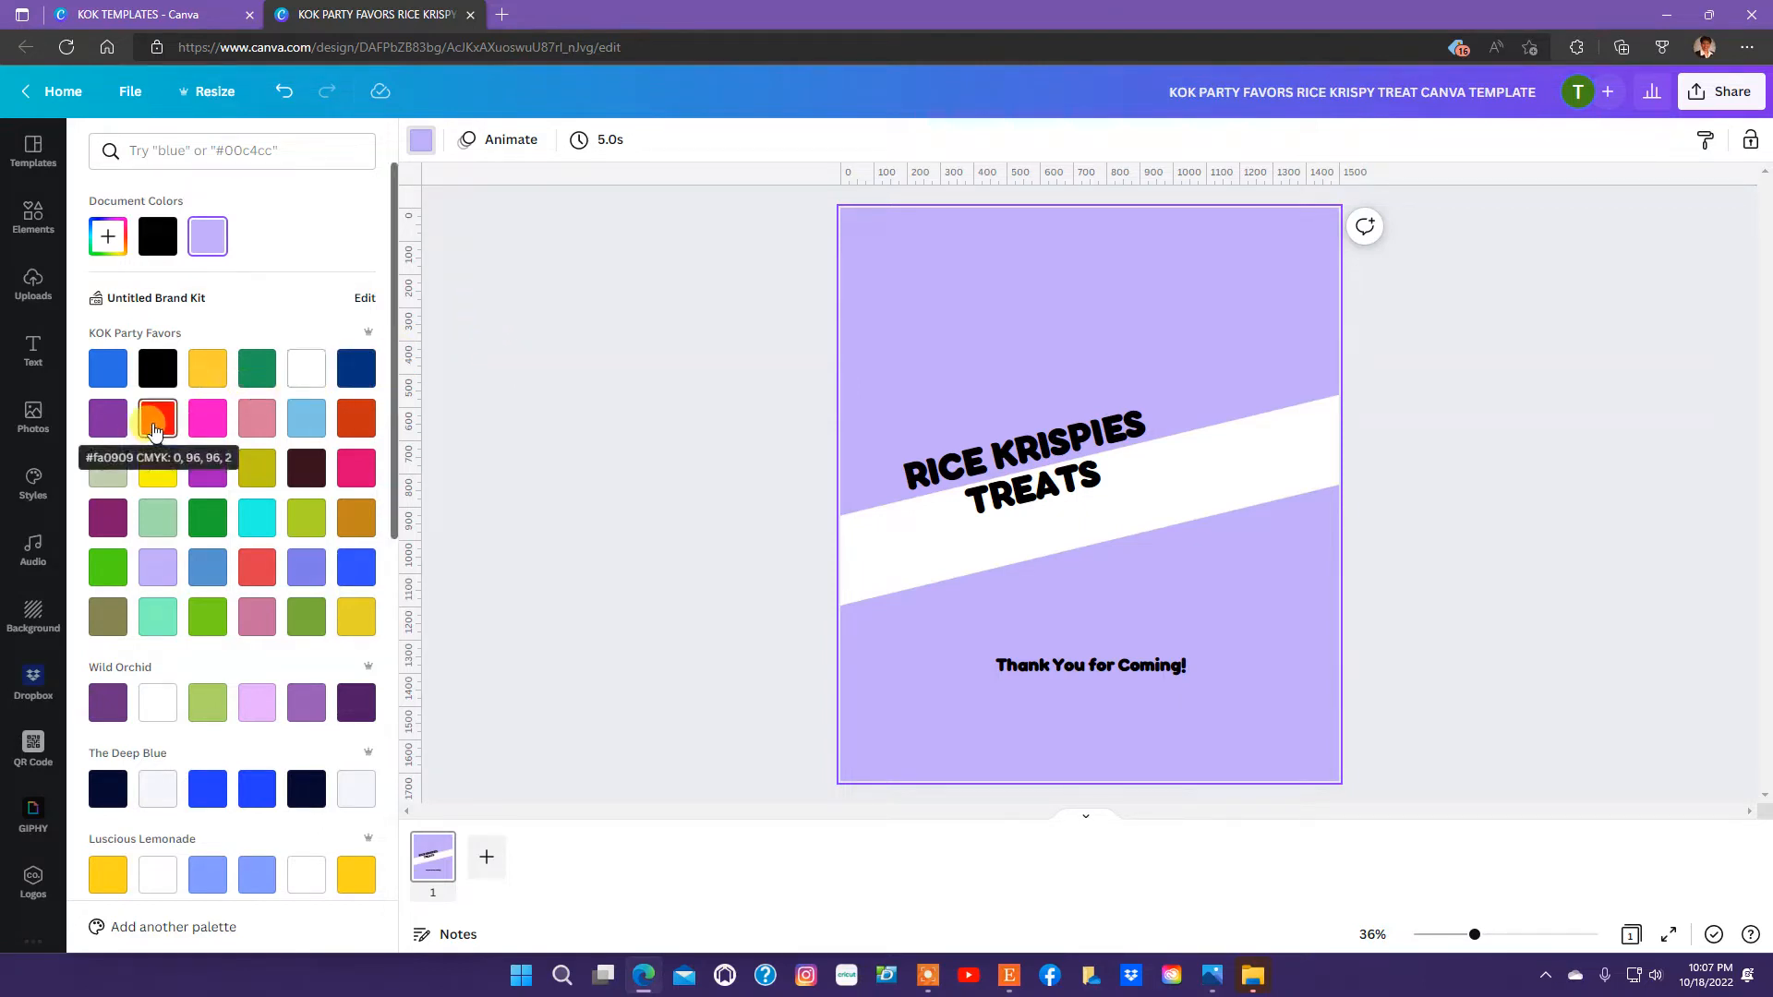
click(155, 429)
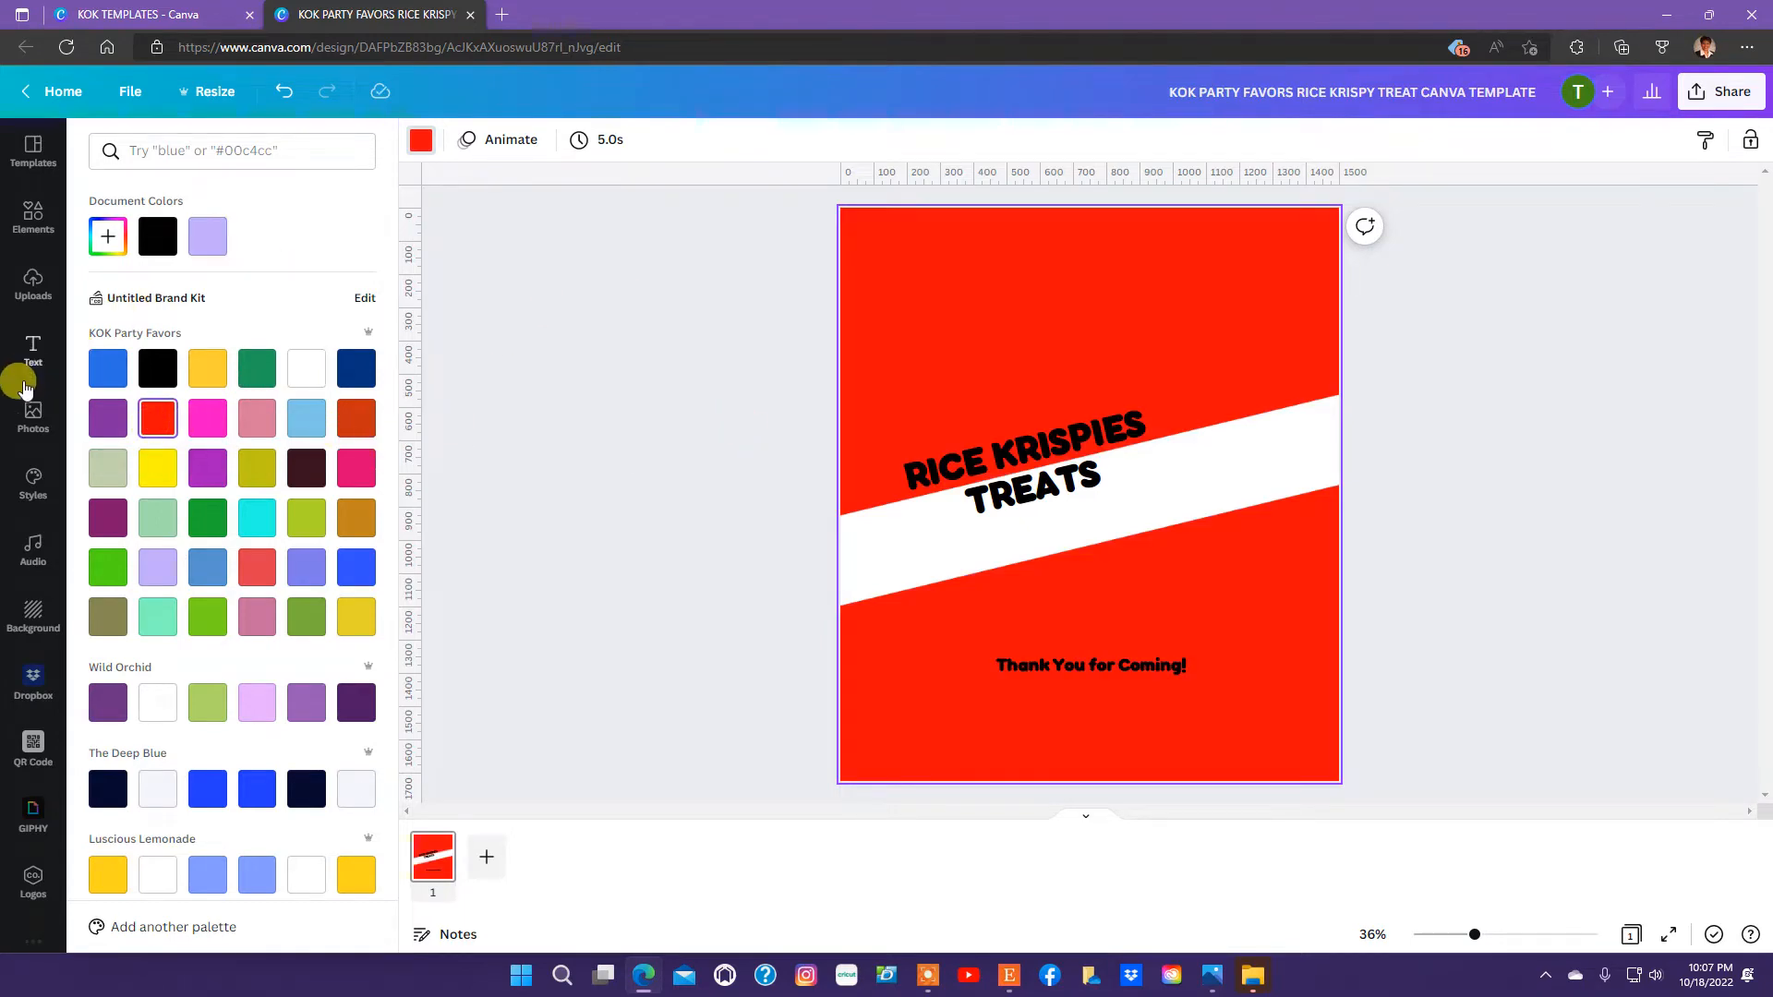
Add the uploaded circus tent image with clowns and balloons, shrink it and place it over the right part of the white band.
click(34, 283)
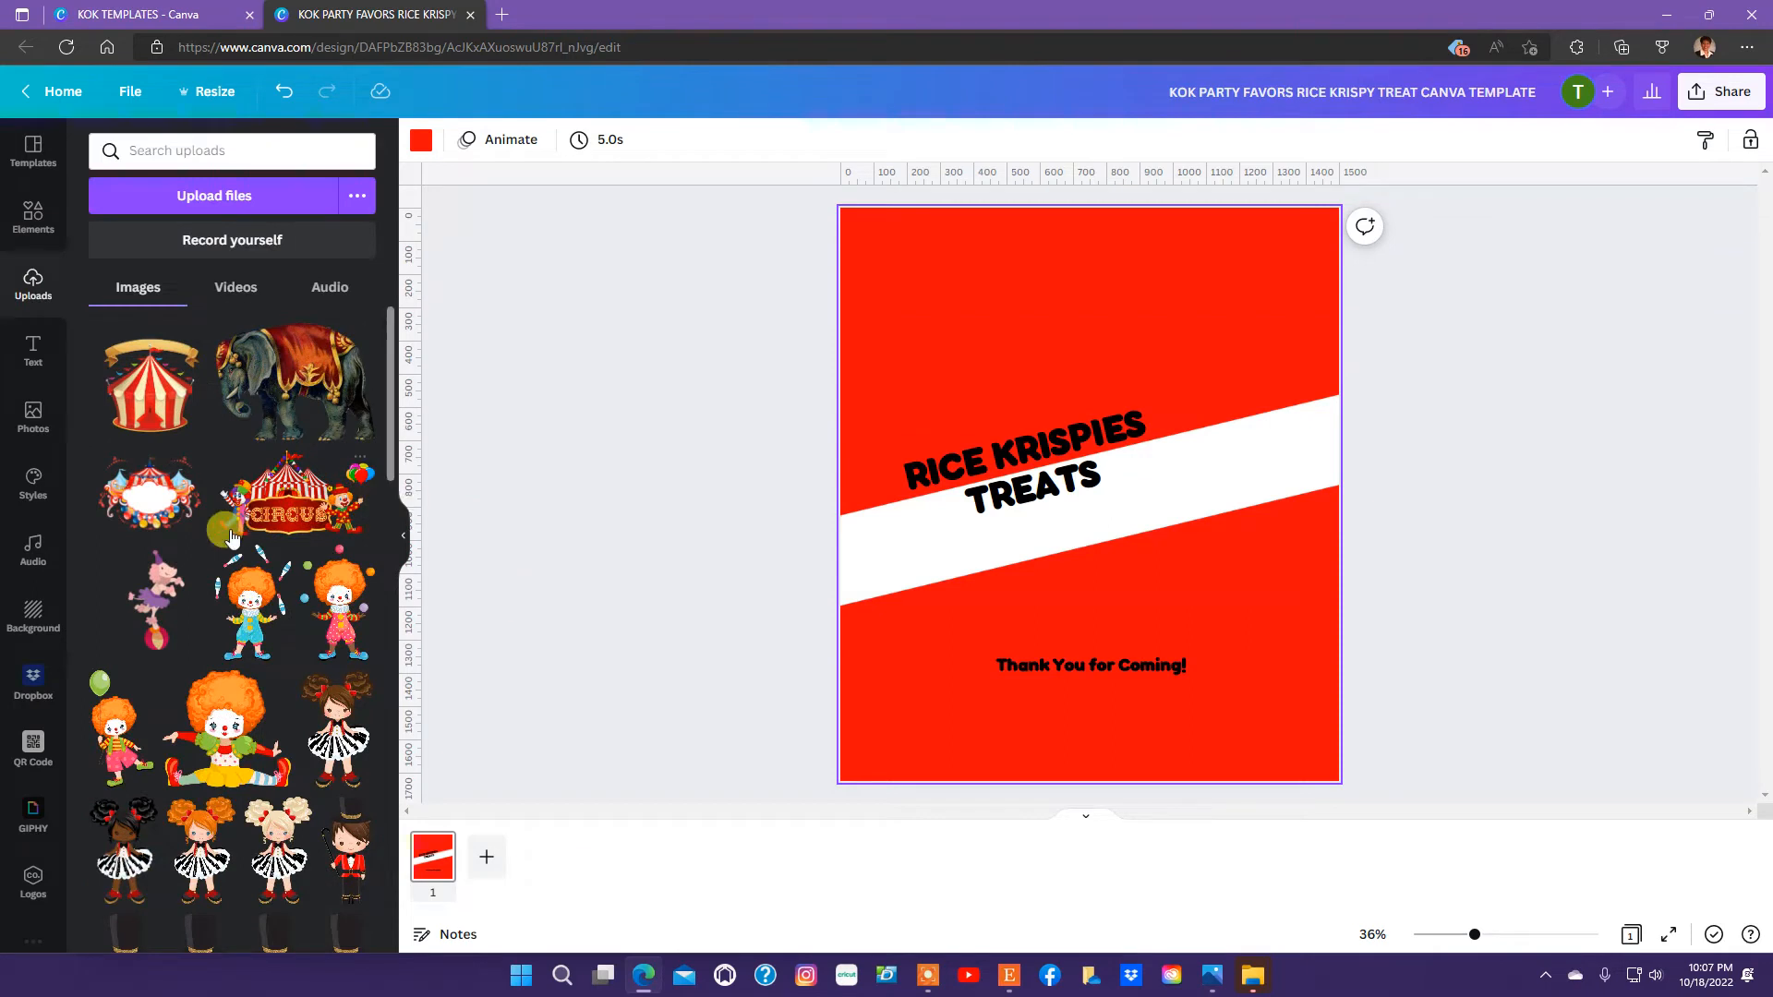
click(287, 510)
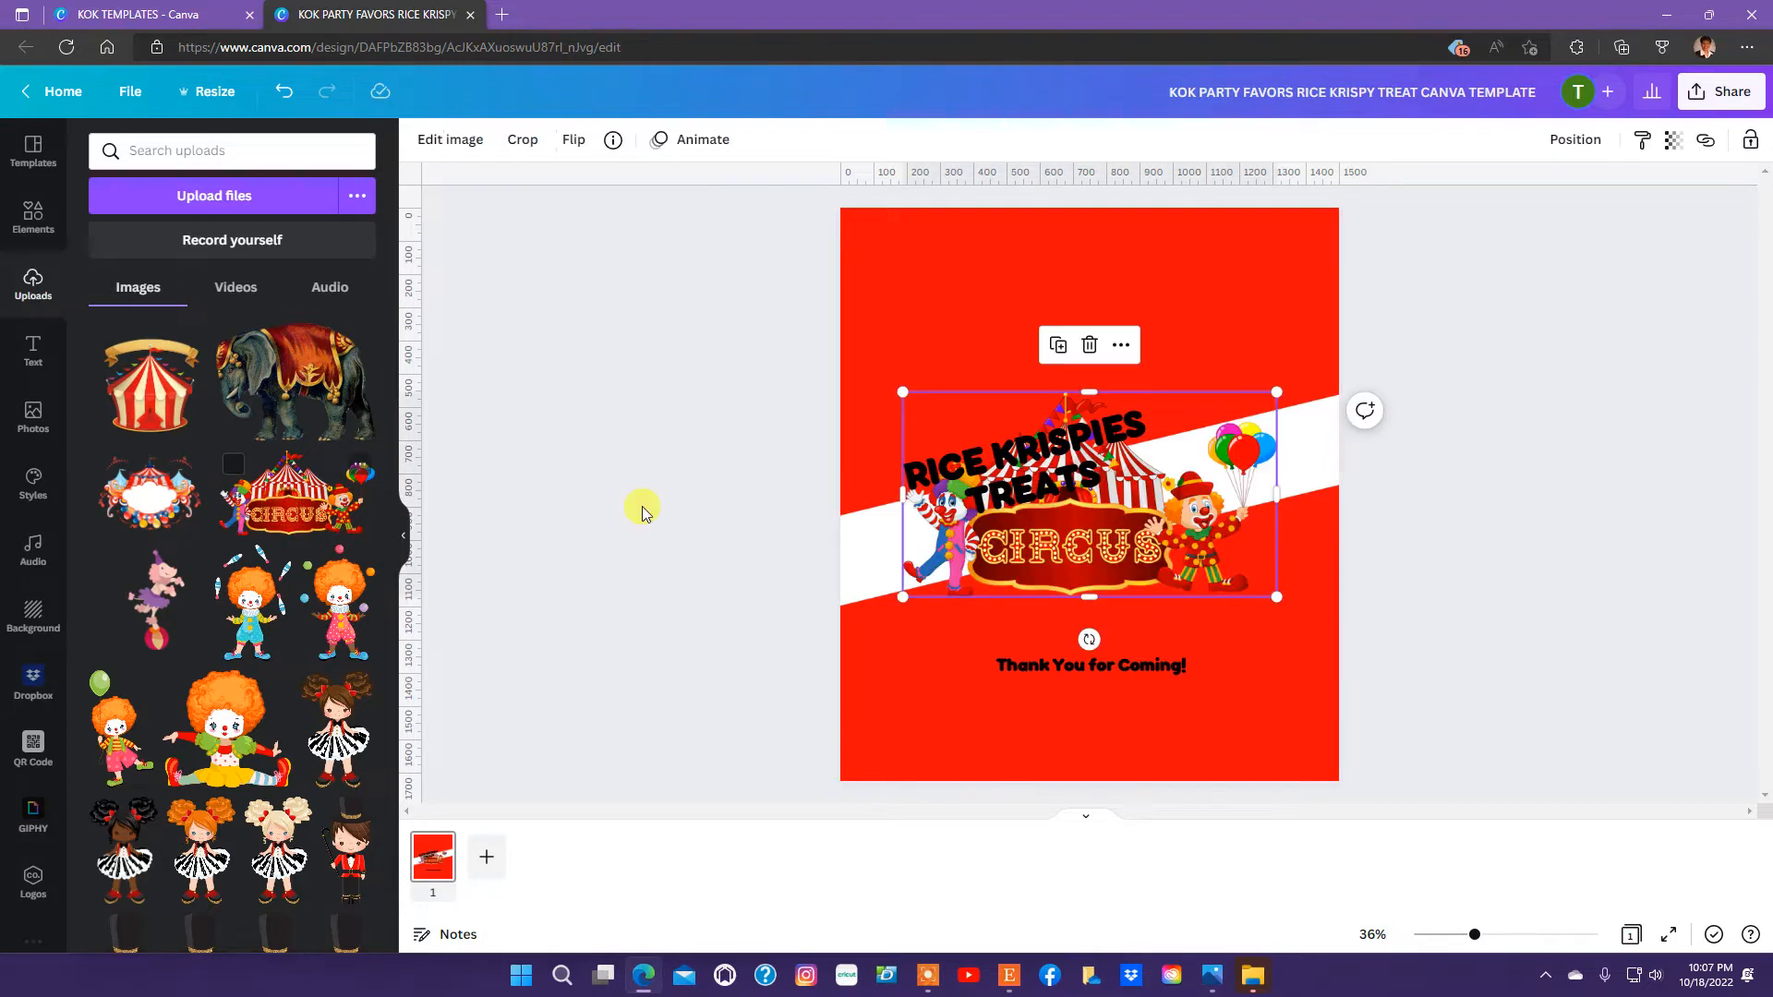
drag(1123, 571, 1186, 570)
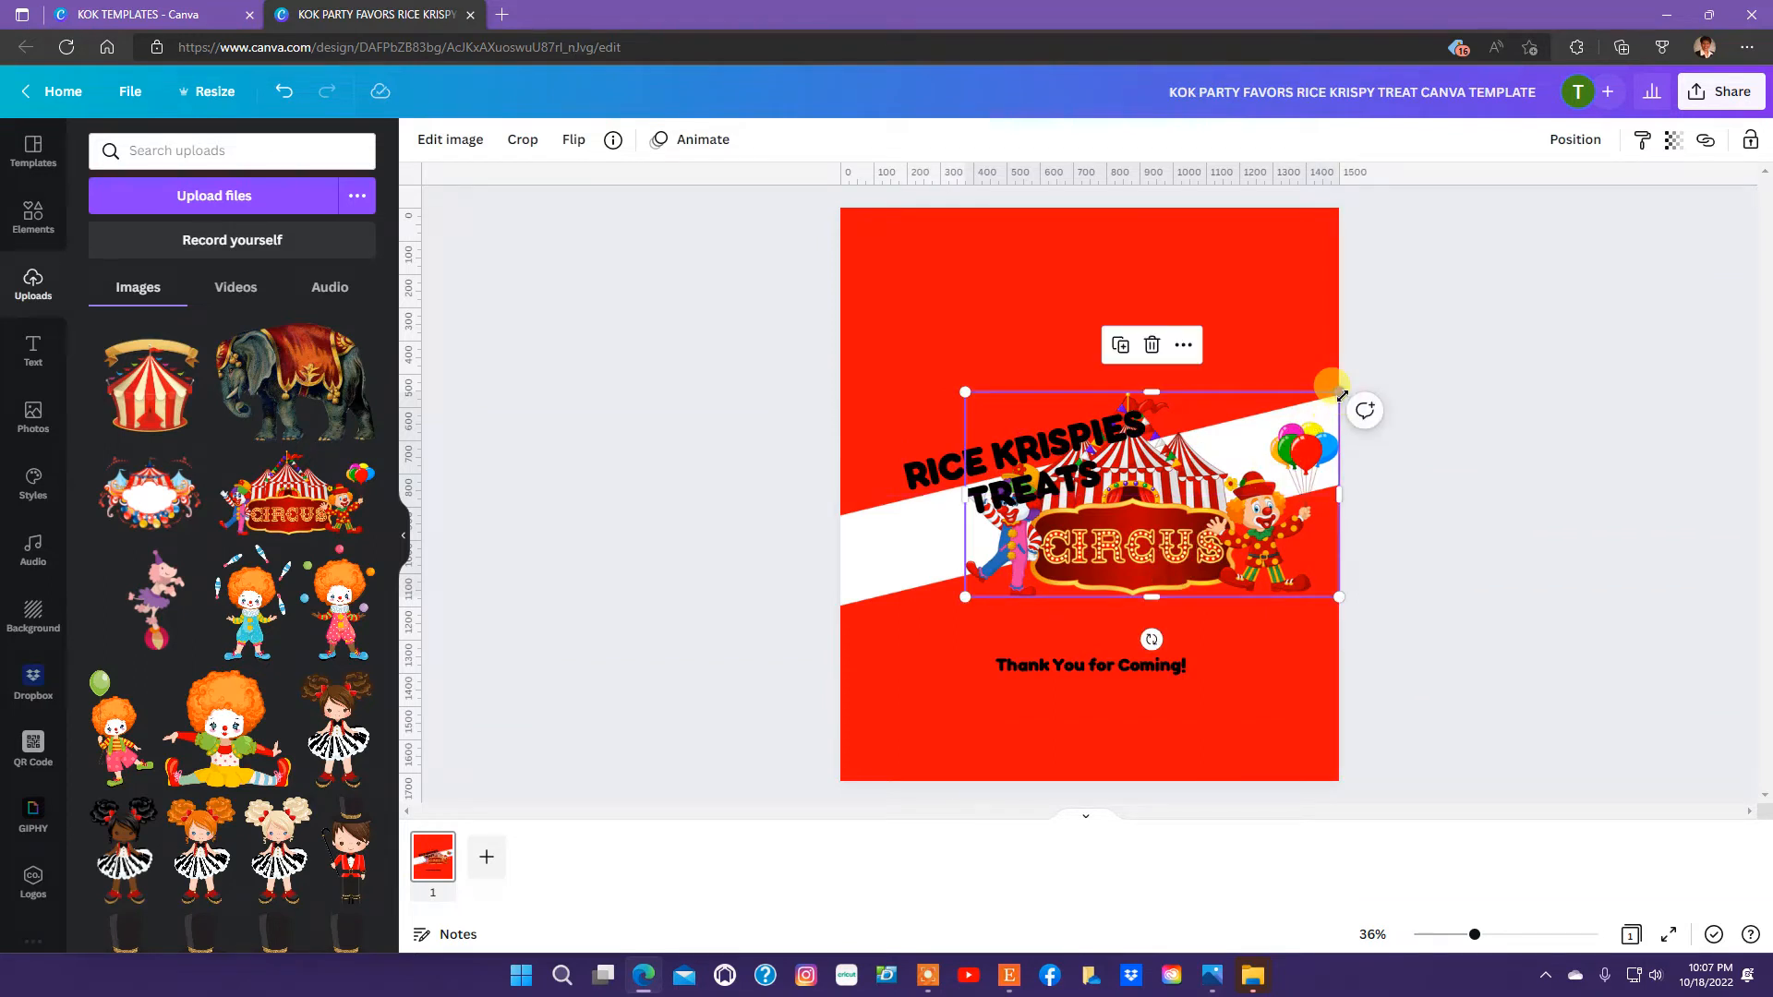
drag(1342, 395, 1154, 482)
drag(1055, 569, 1188, 552)
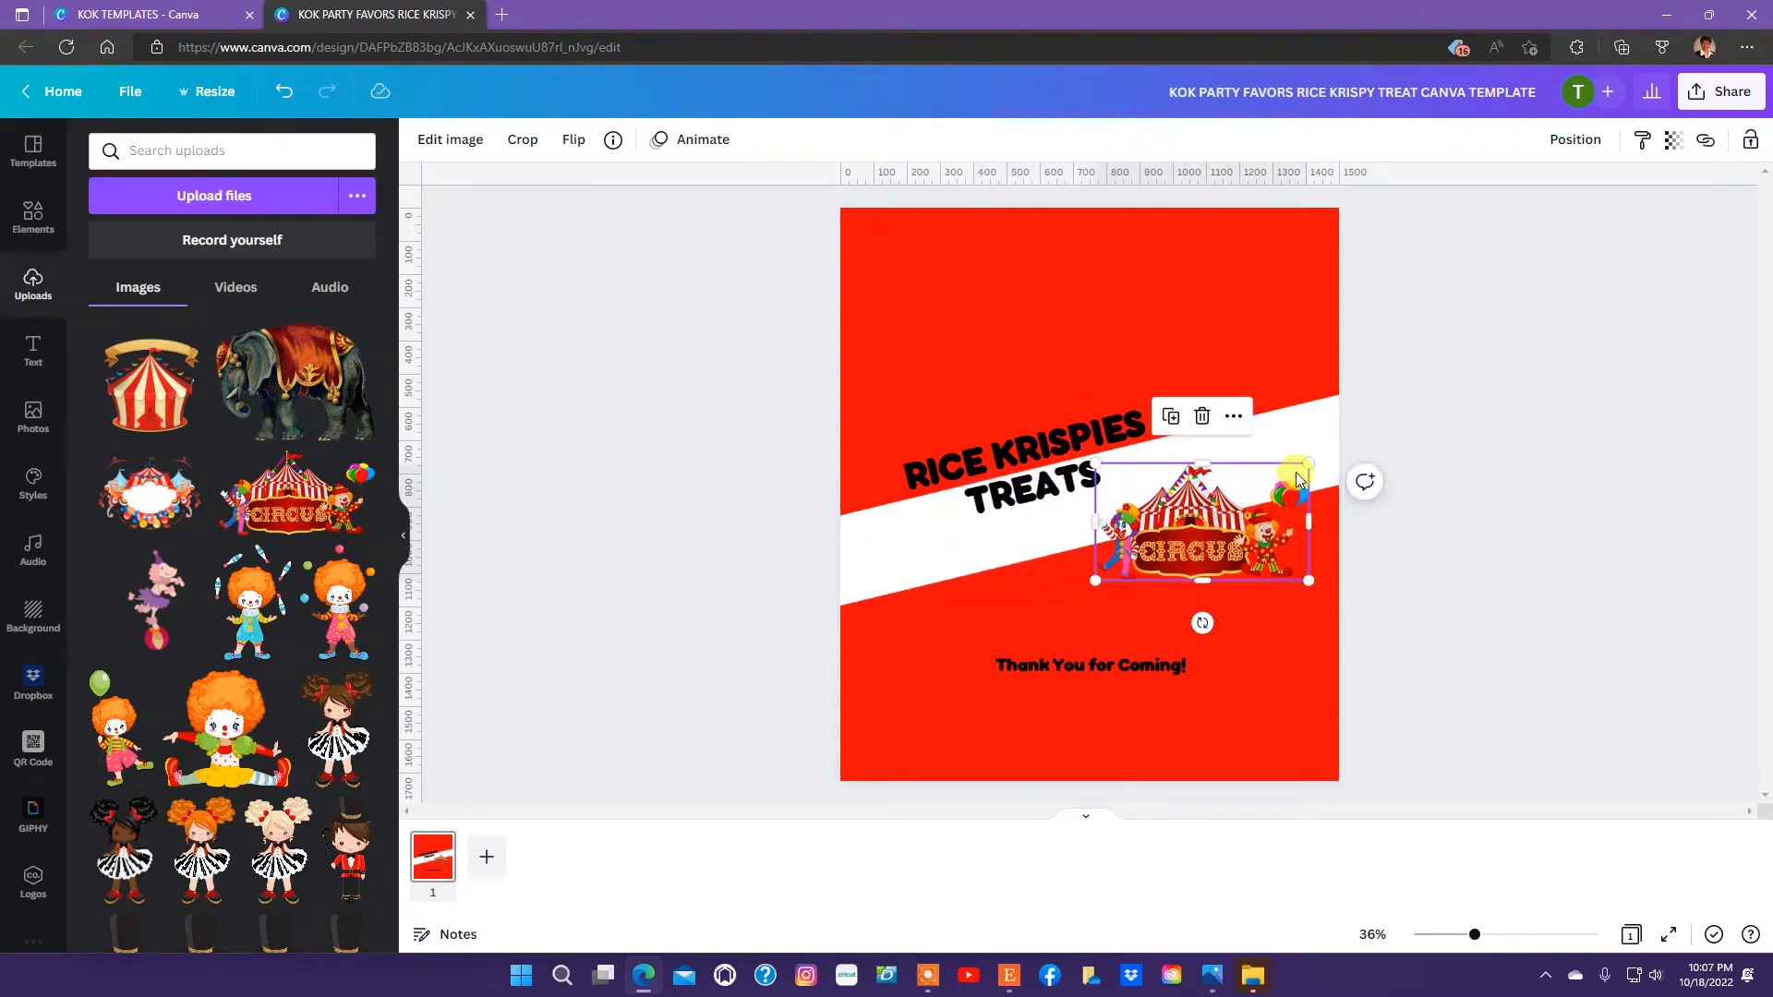
click(1466, 451)
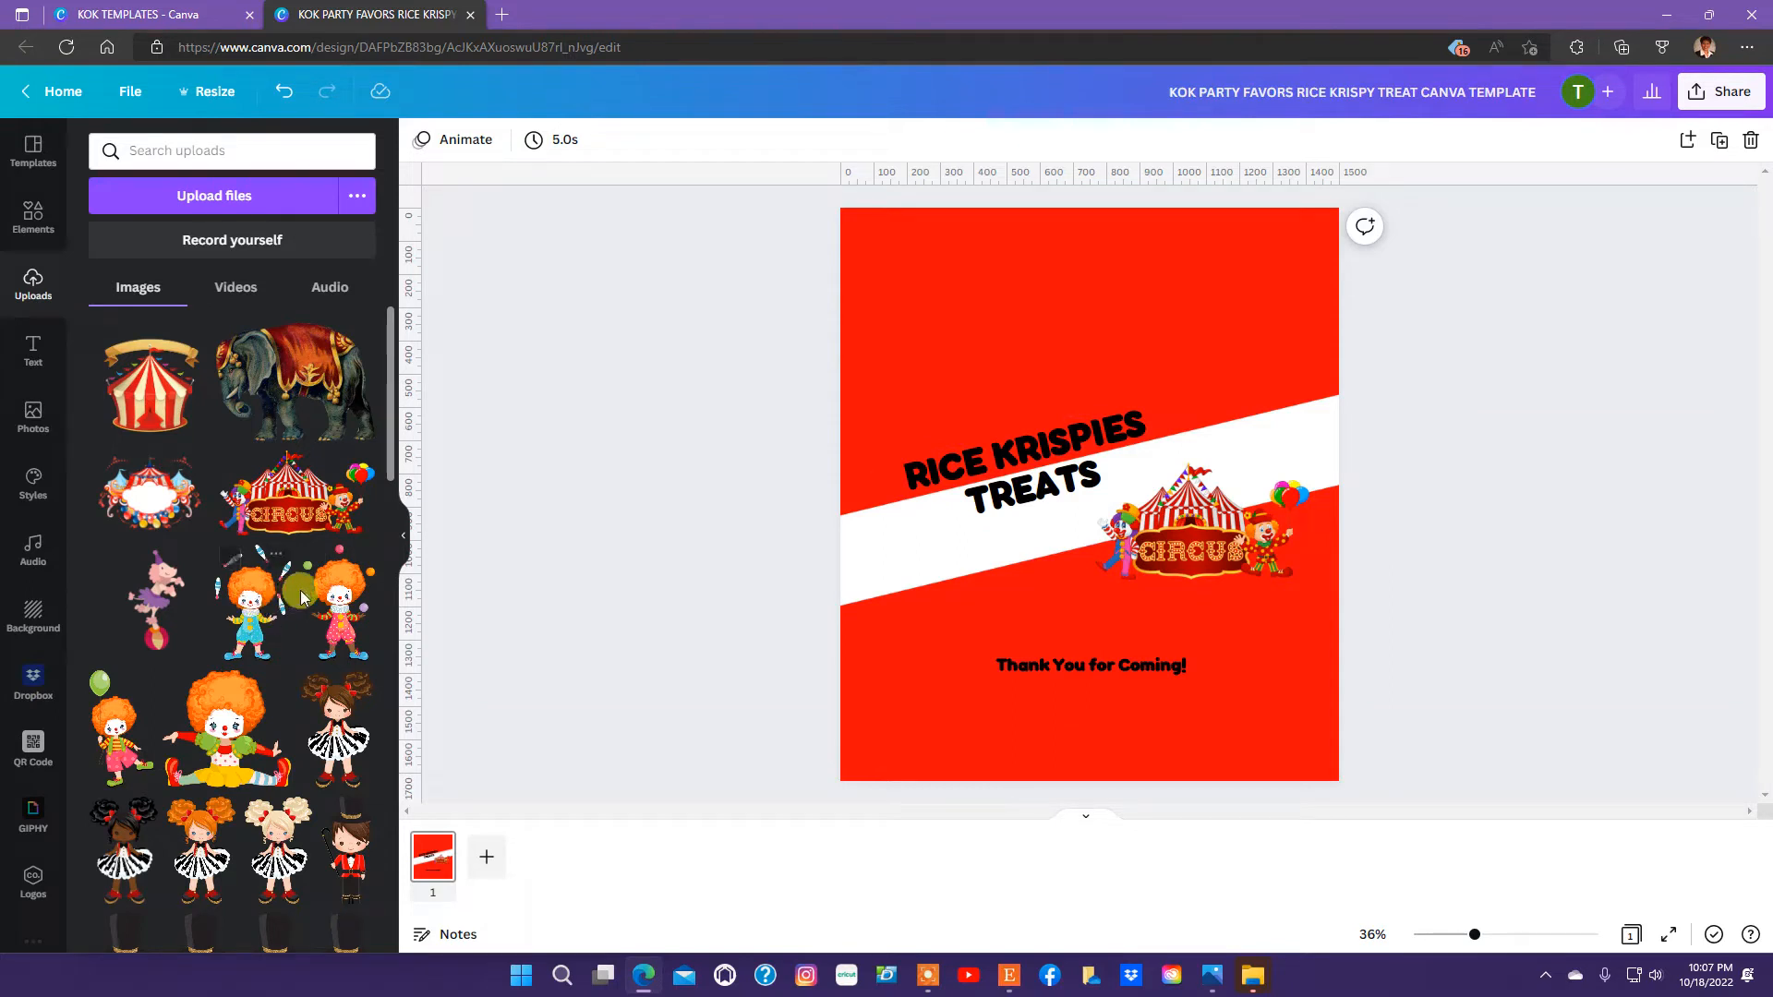
Add the uploaded clown juggling colored balls, shrink it and place it at the left end of the white band.
click(340, 601)
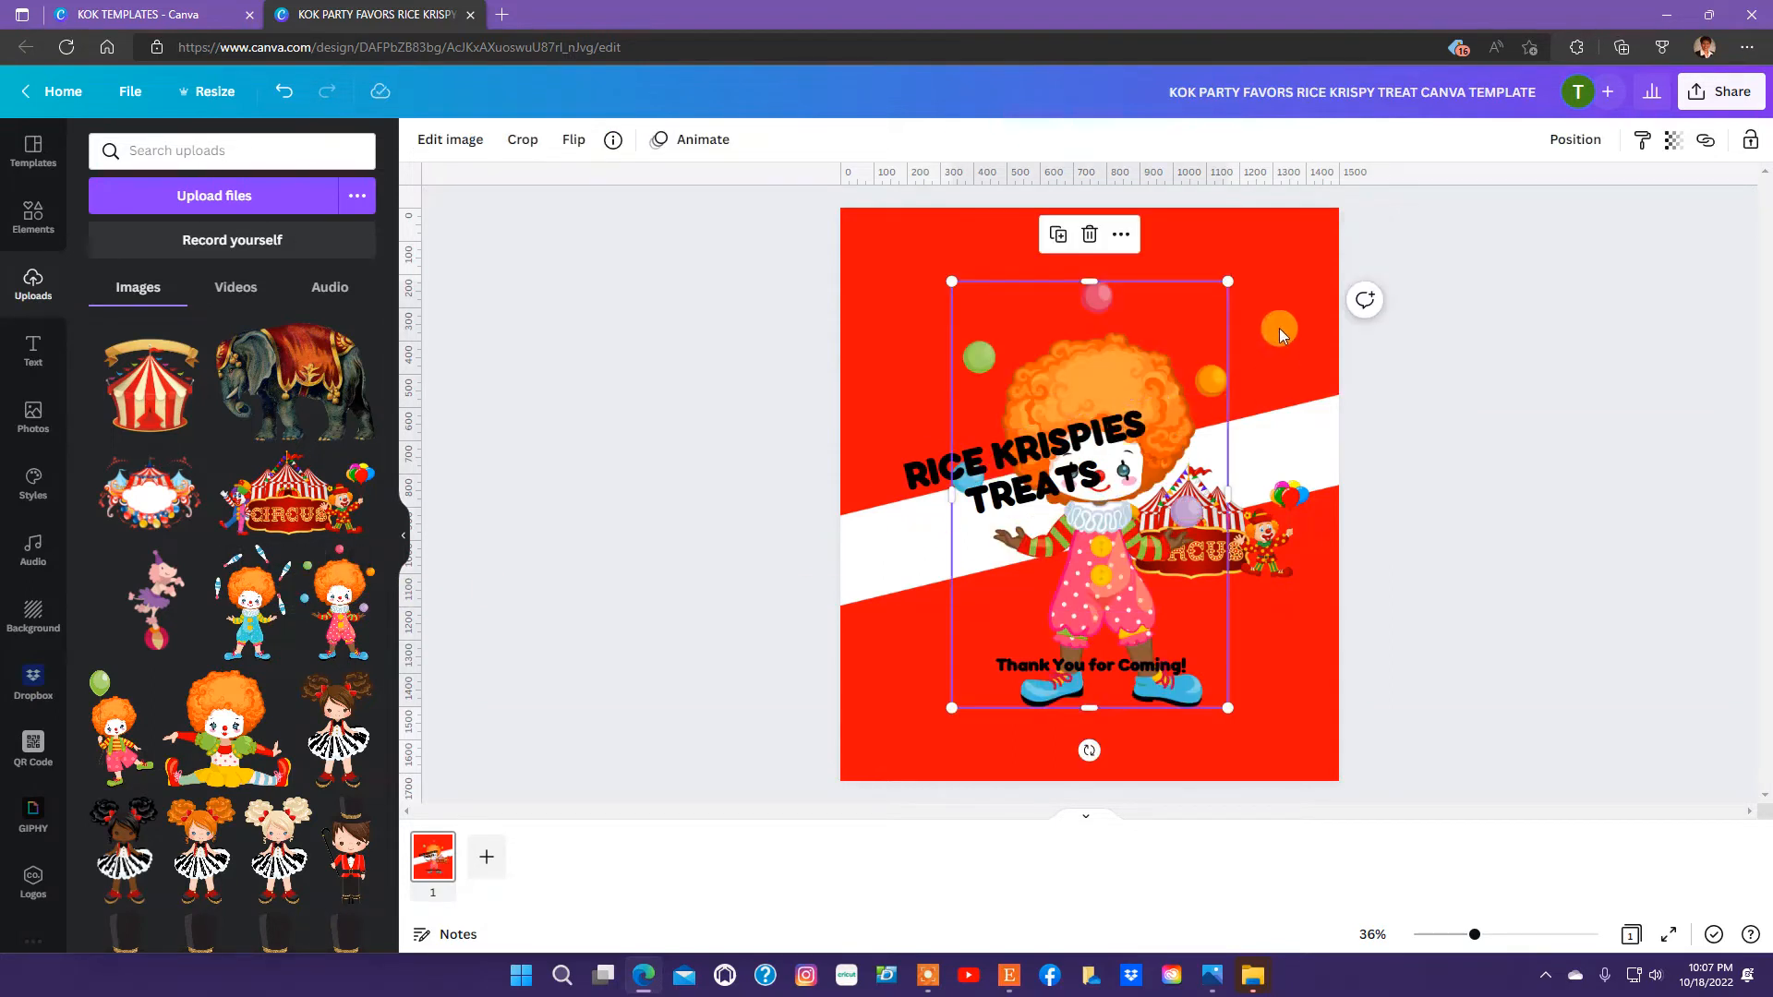
drag(1228, 288, 956, 531)
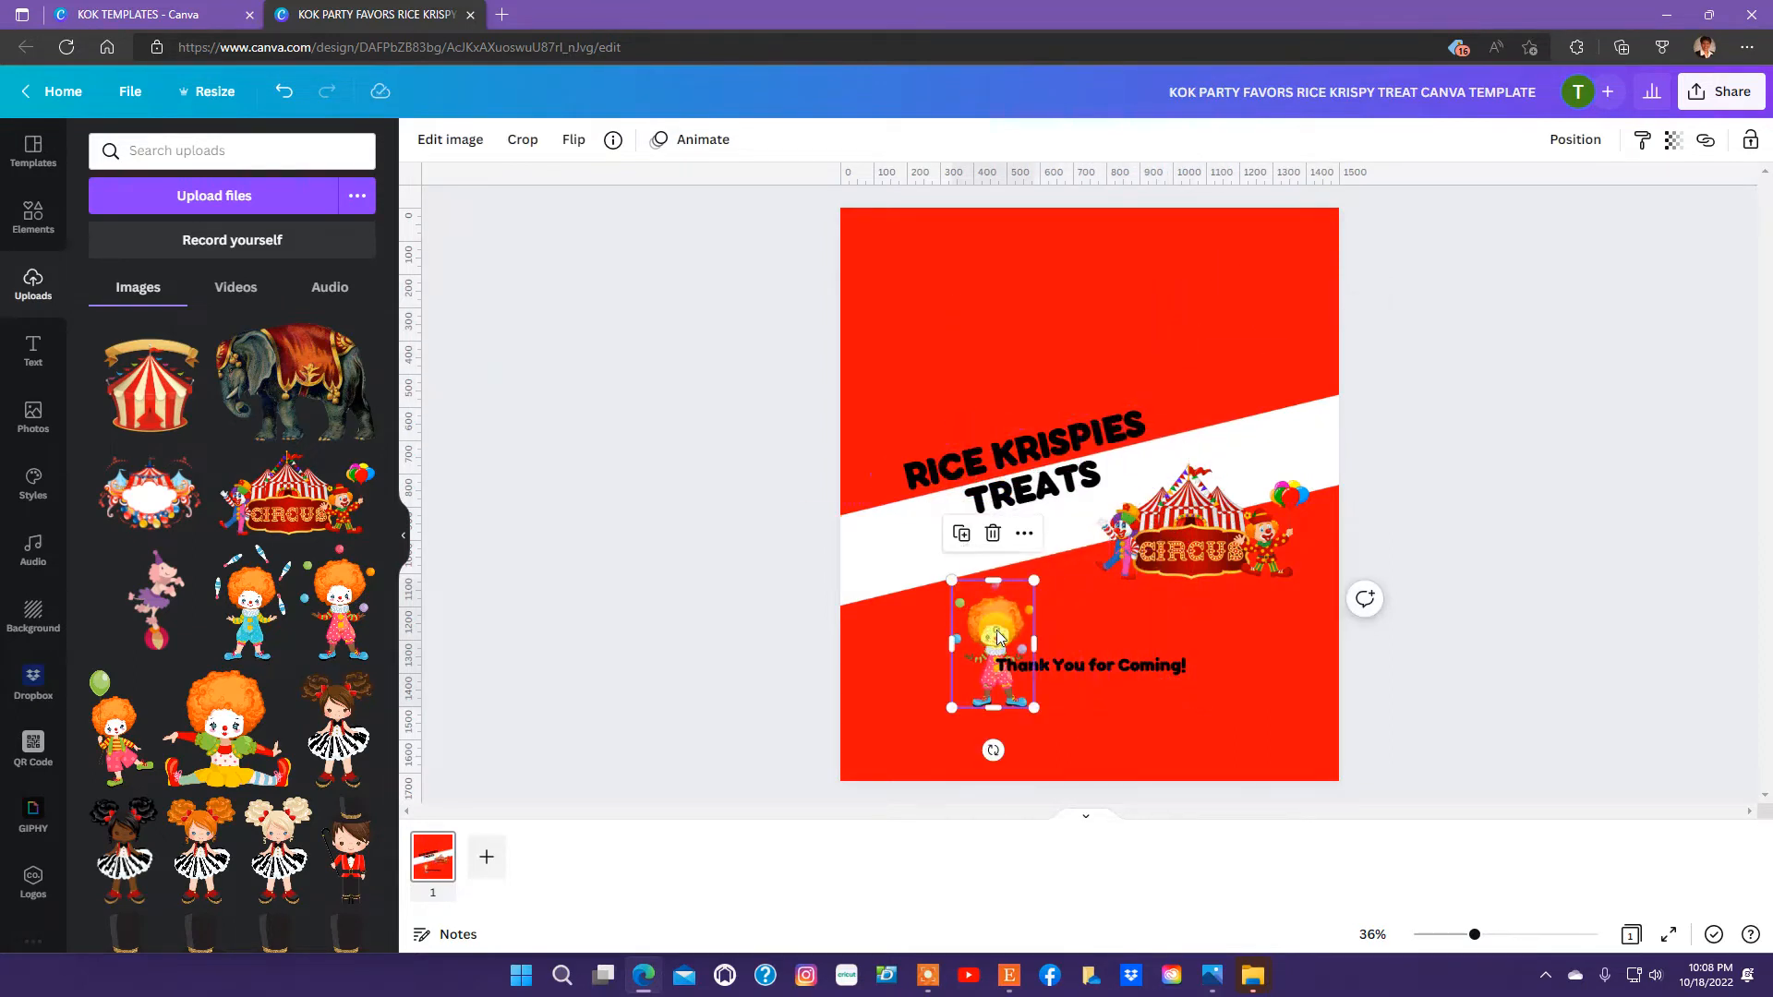
drag(997, 637, 935, 551)
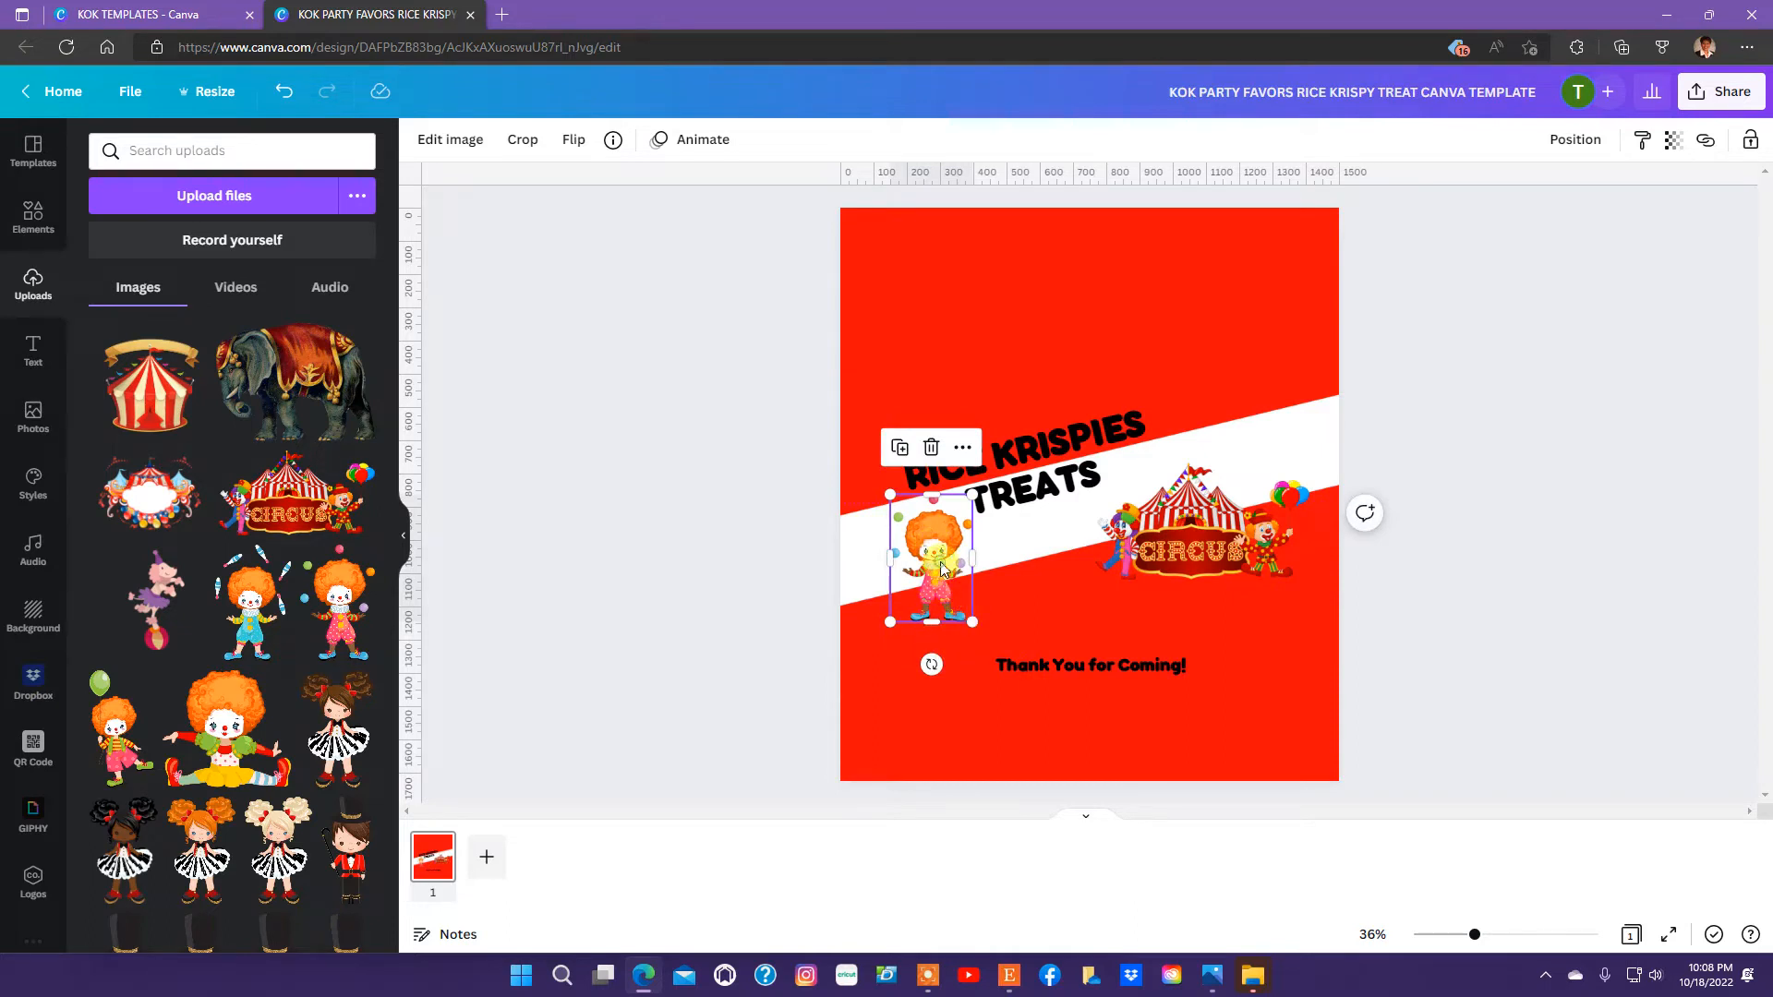
drag(942, 568, 940, 556)
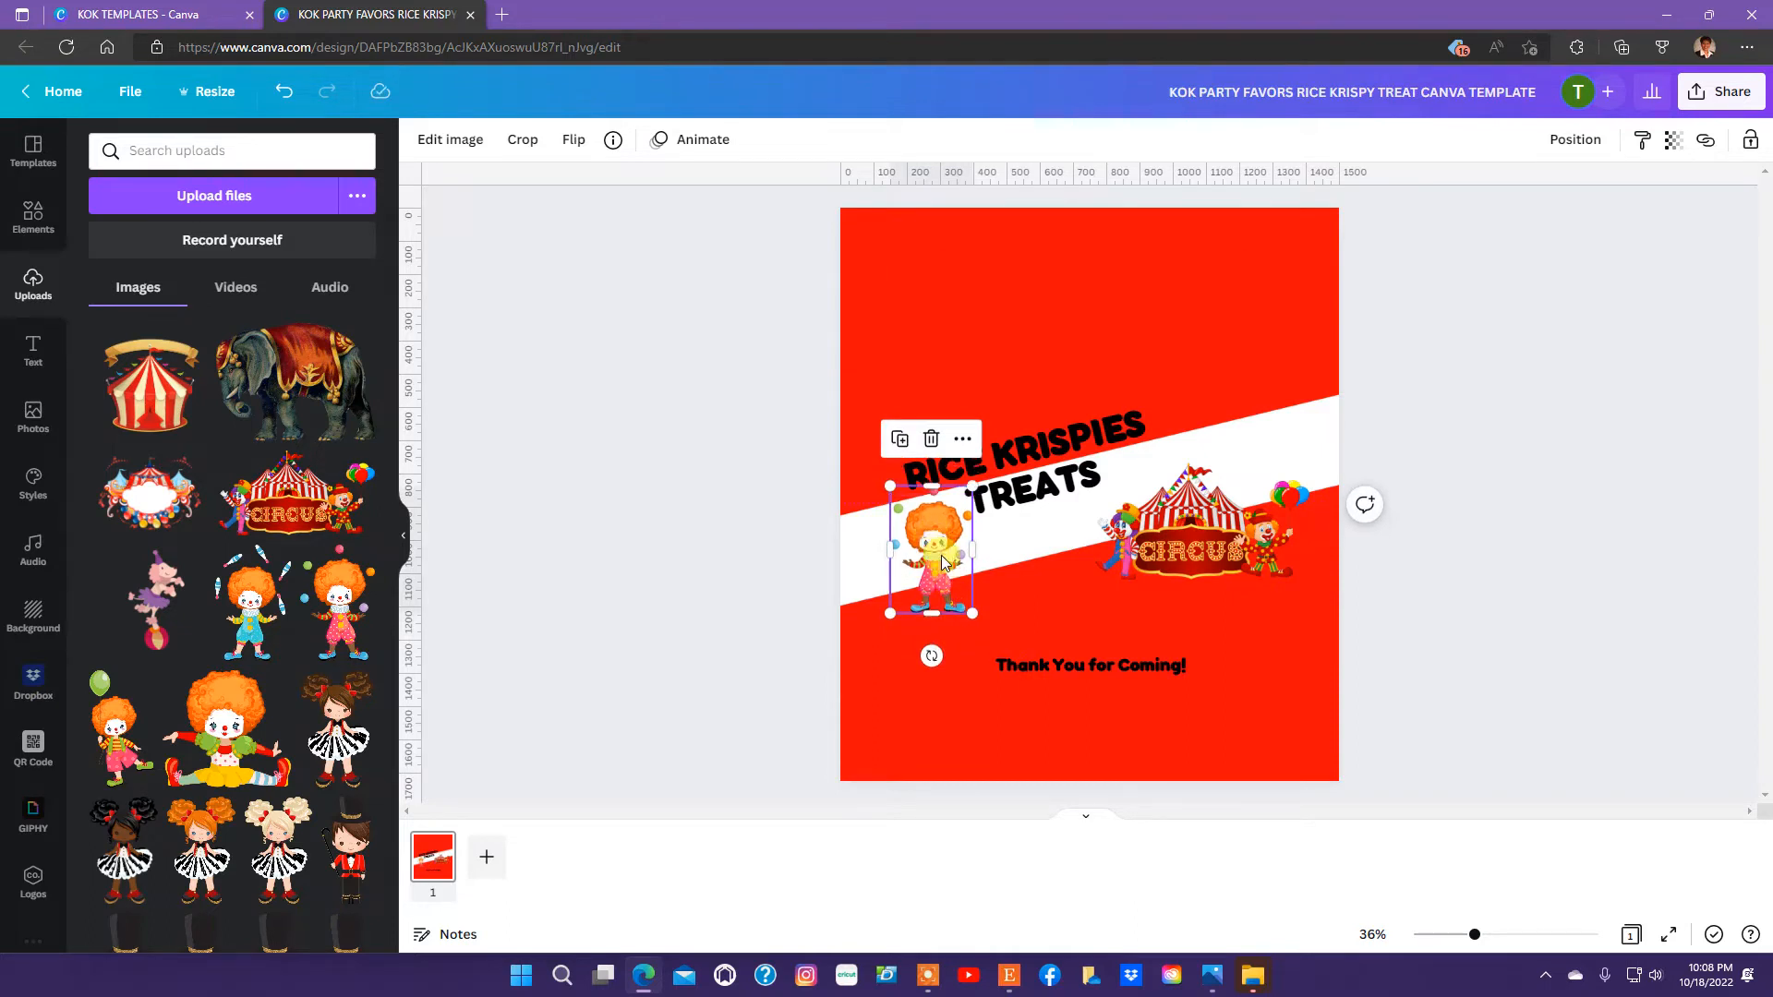
click(1441, 498)
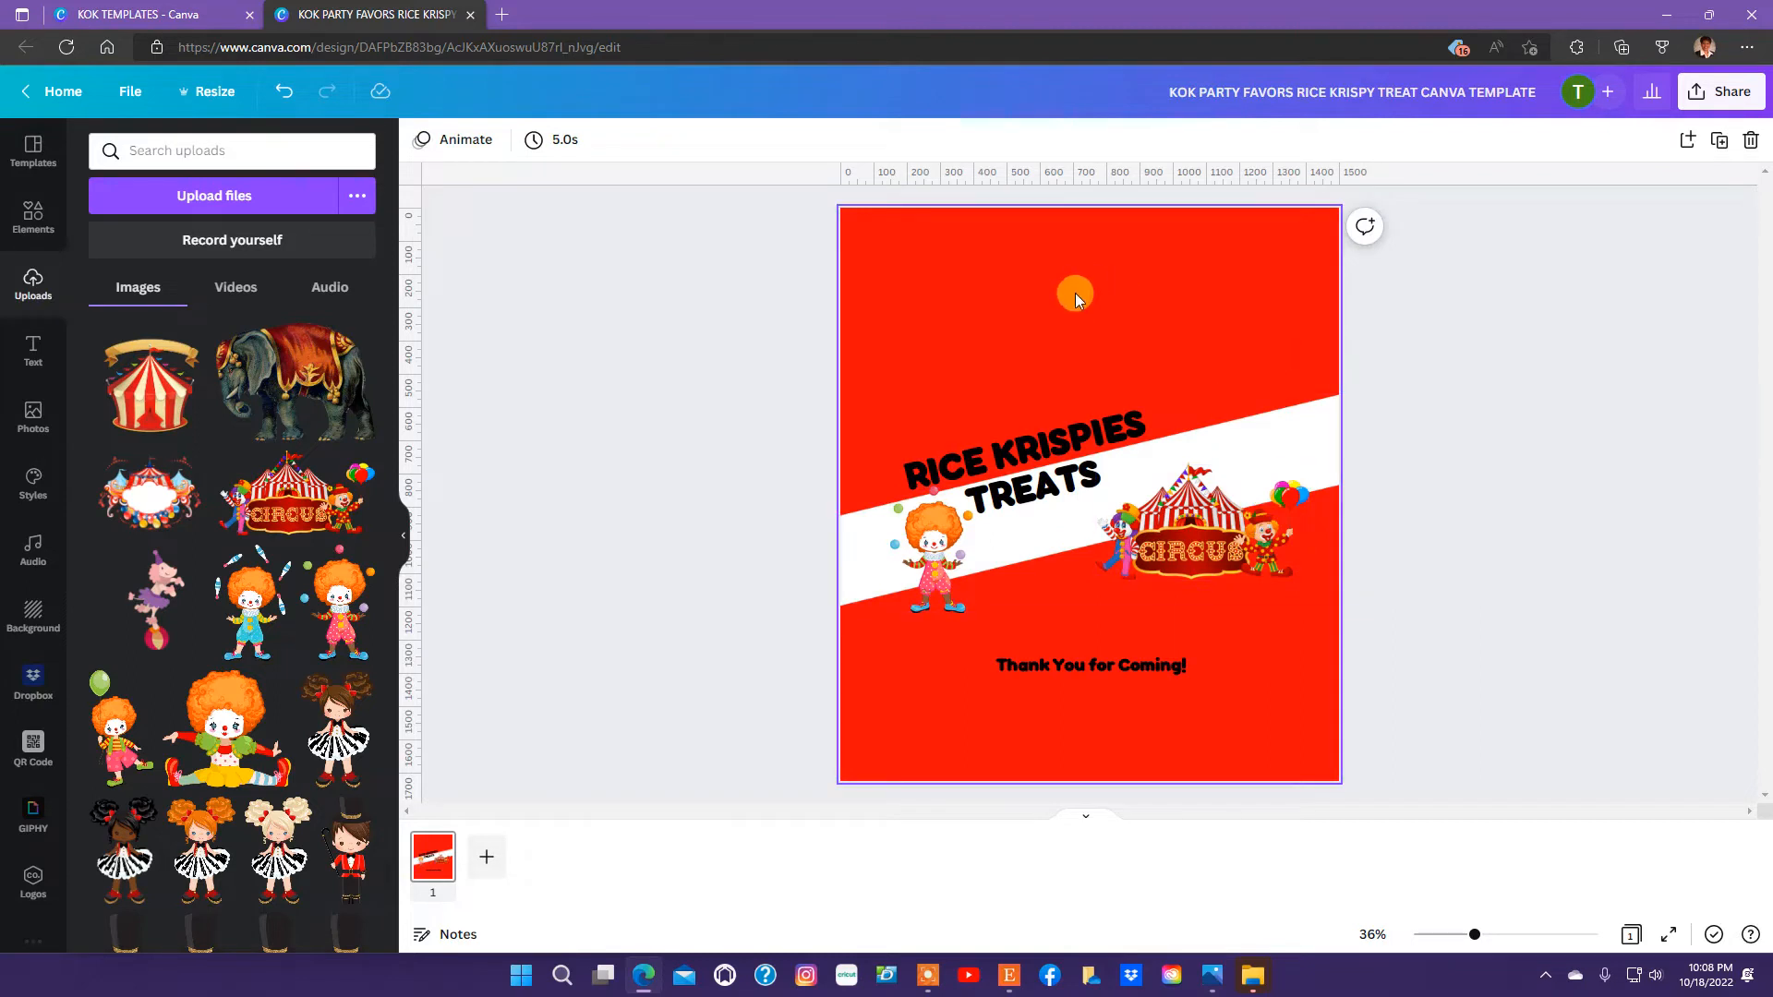
Replace "RICE" in the title with the honoree's first name in possessive form and widen the text box so the title fits two lines.
click(937, 528)
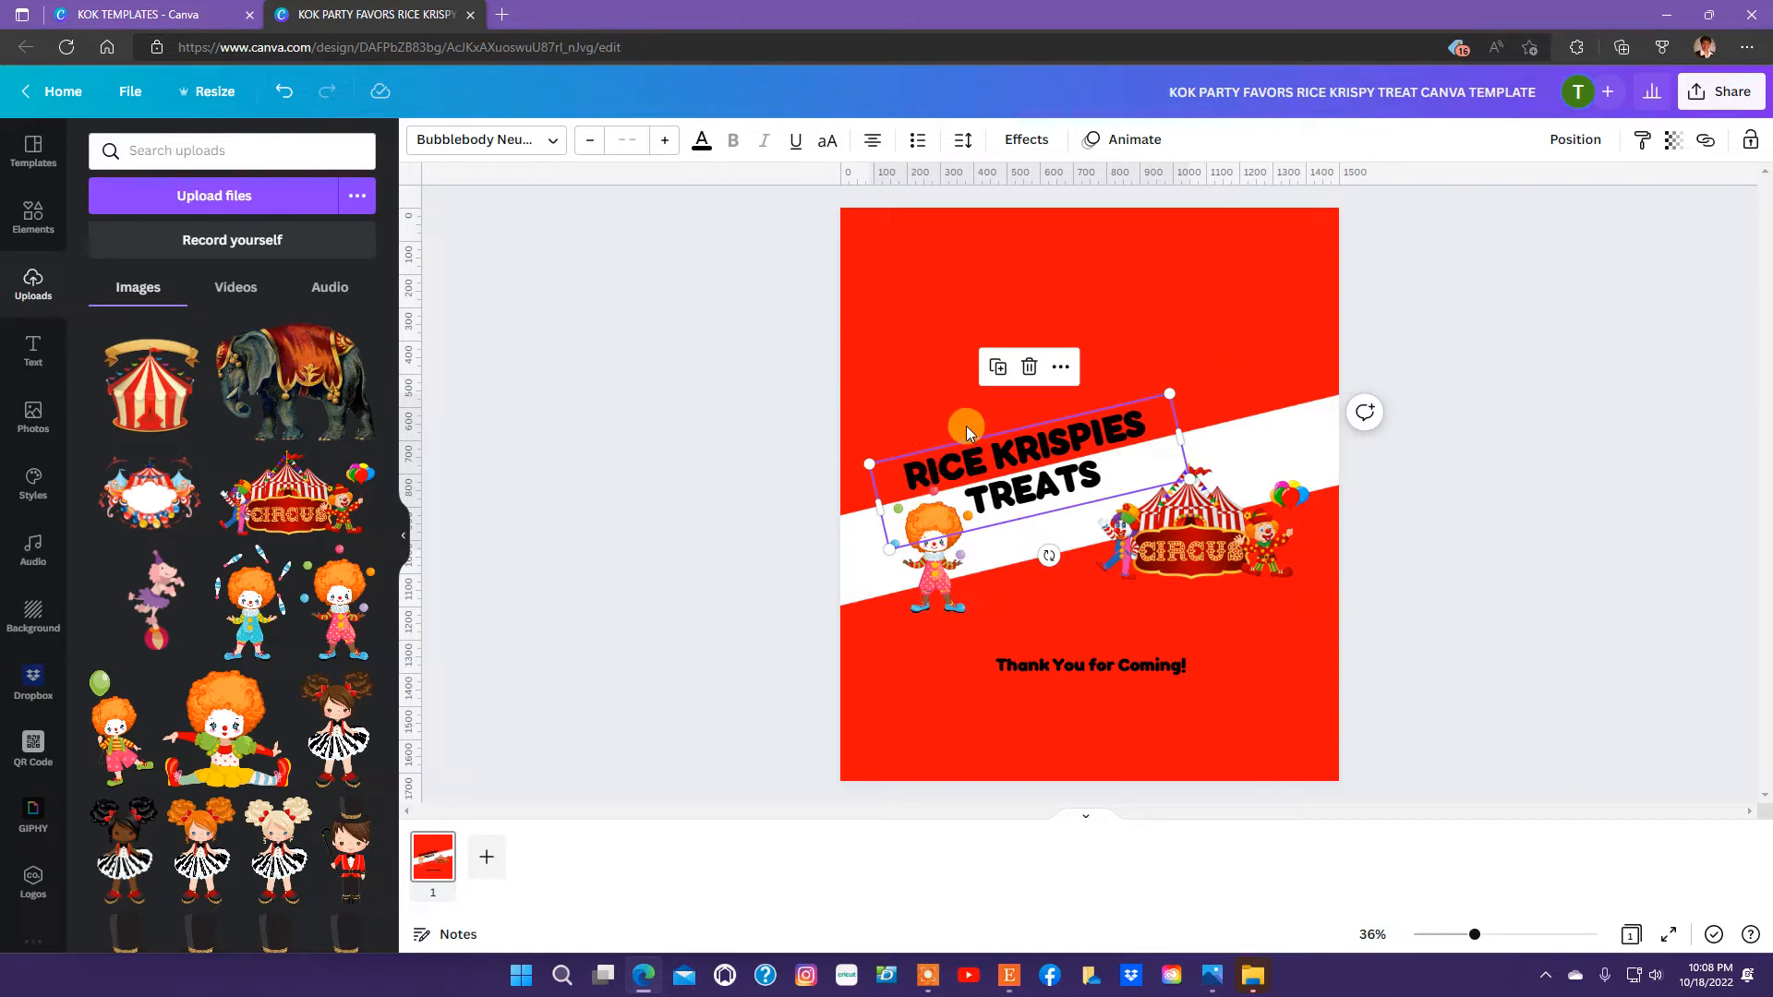
click(931, 407)
click(1038, 455)
click(911, 475)
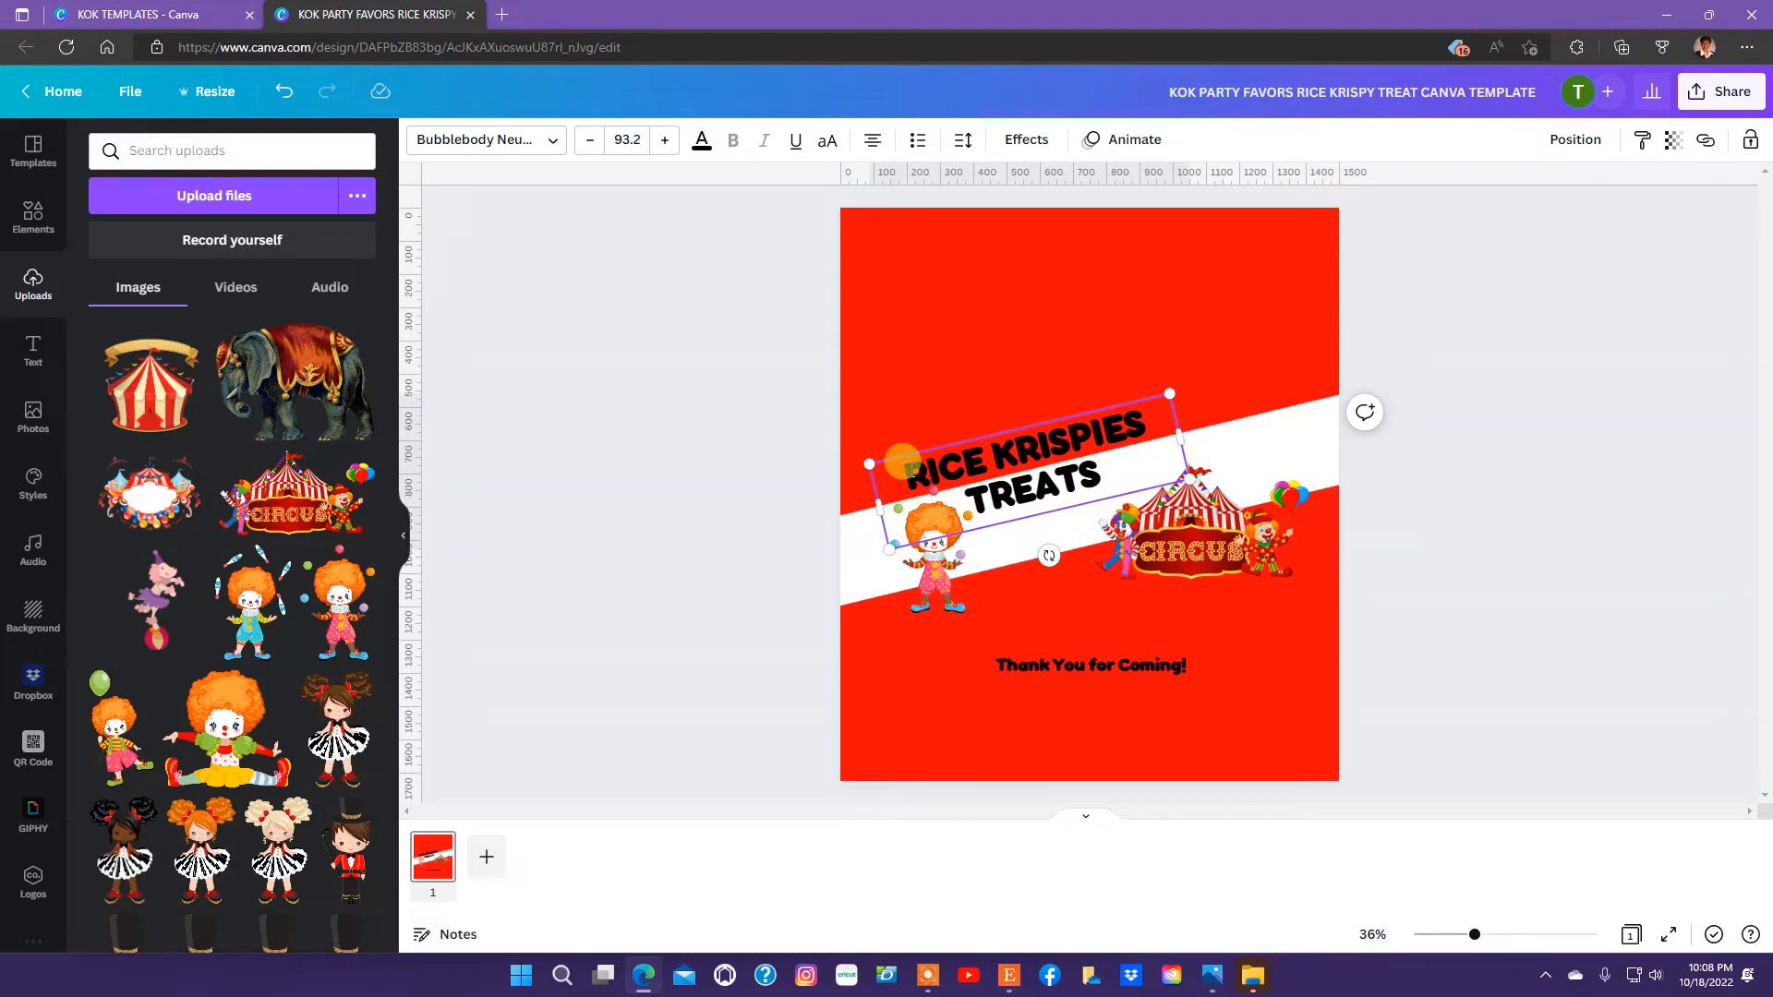
drag(900, 462, 979, 461)
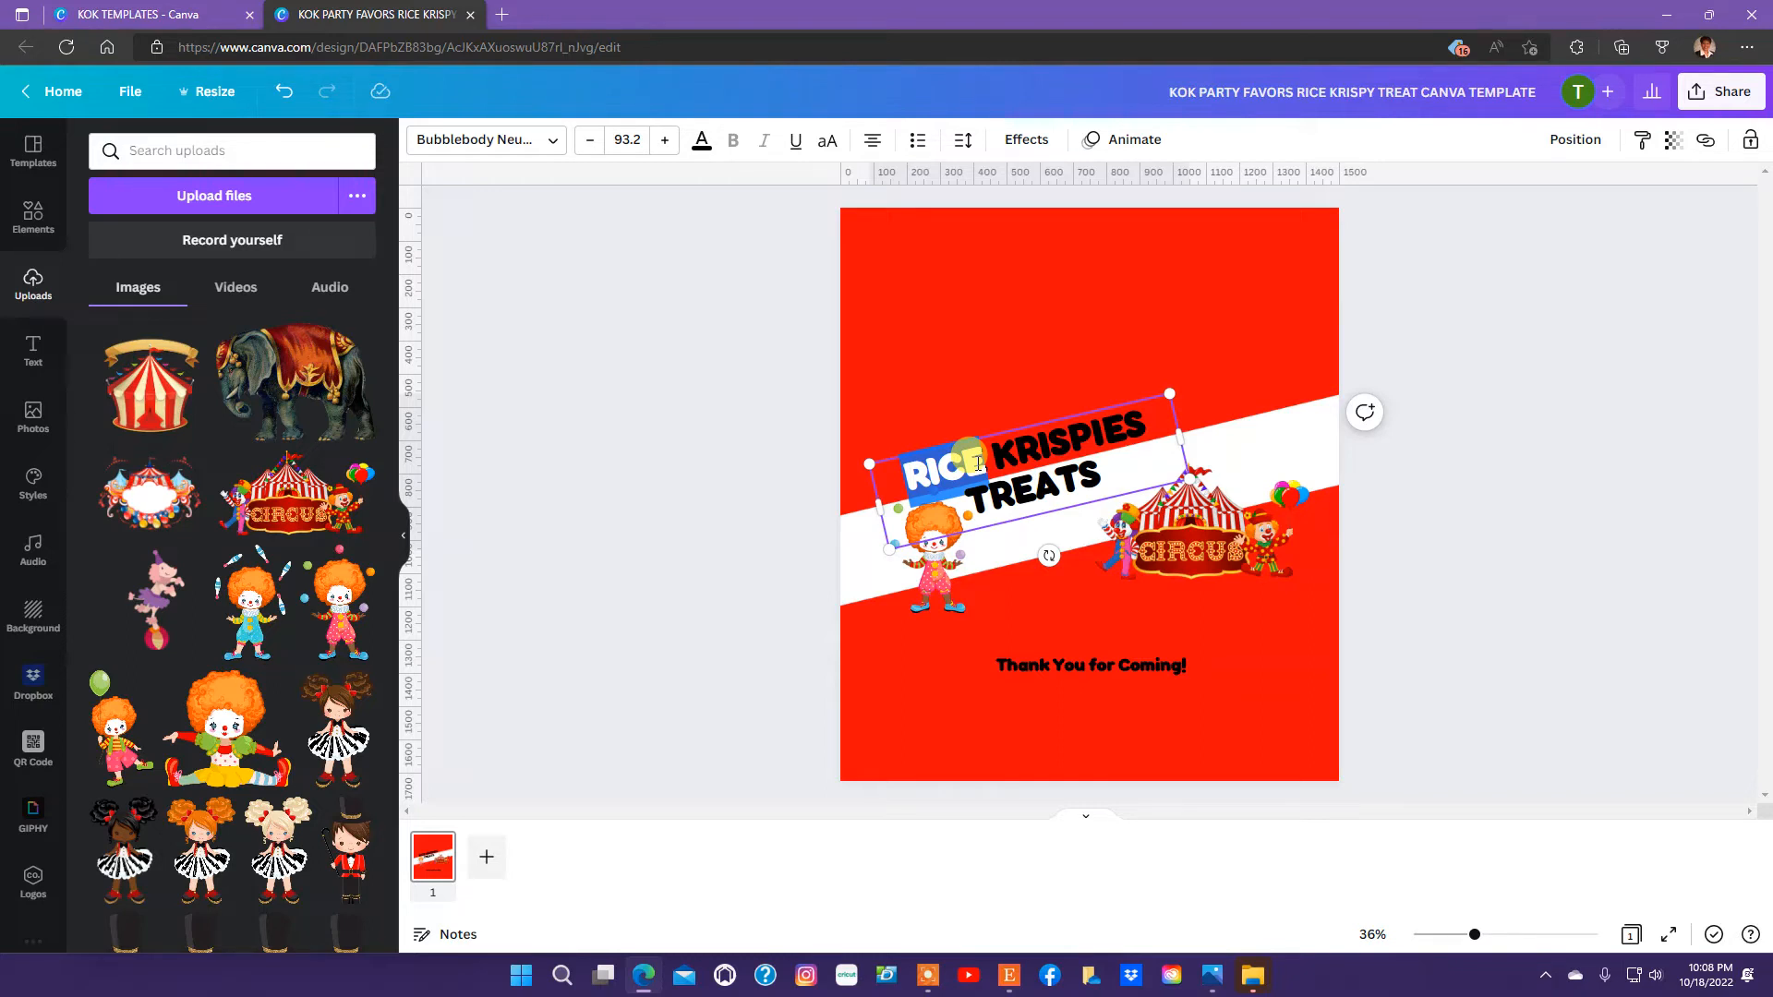
text(DONNA)
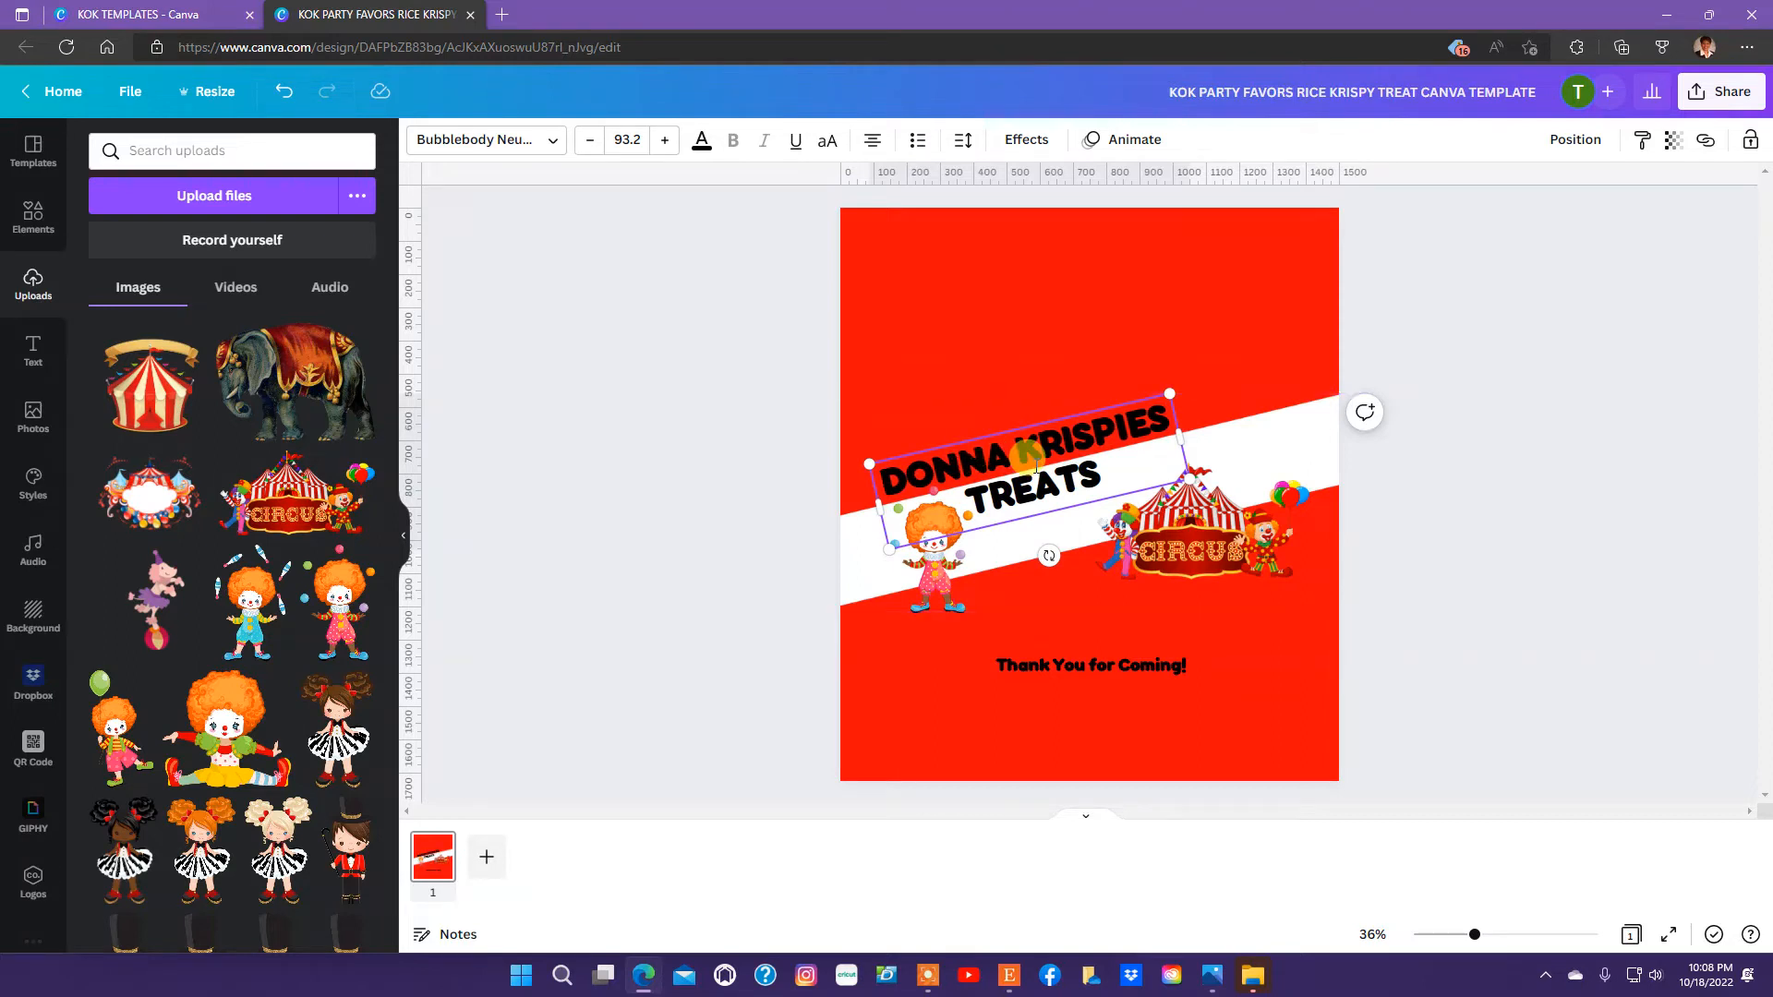
text('S)
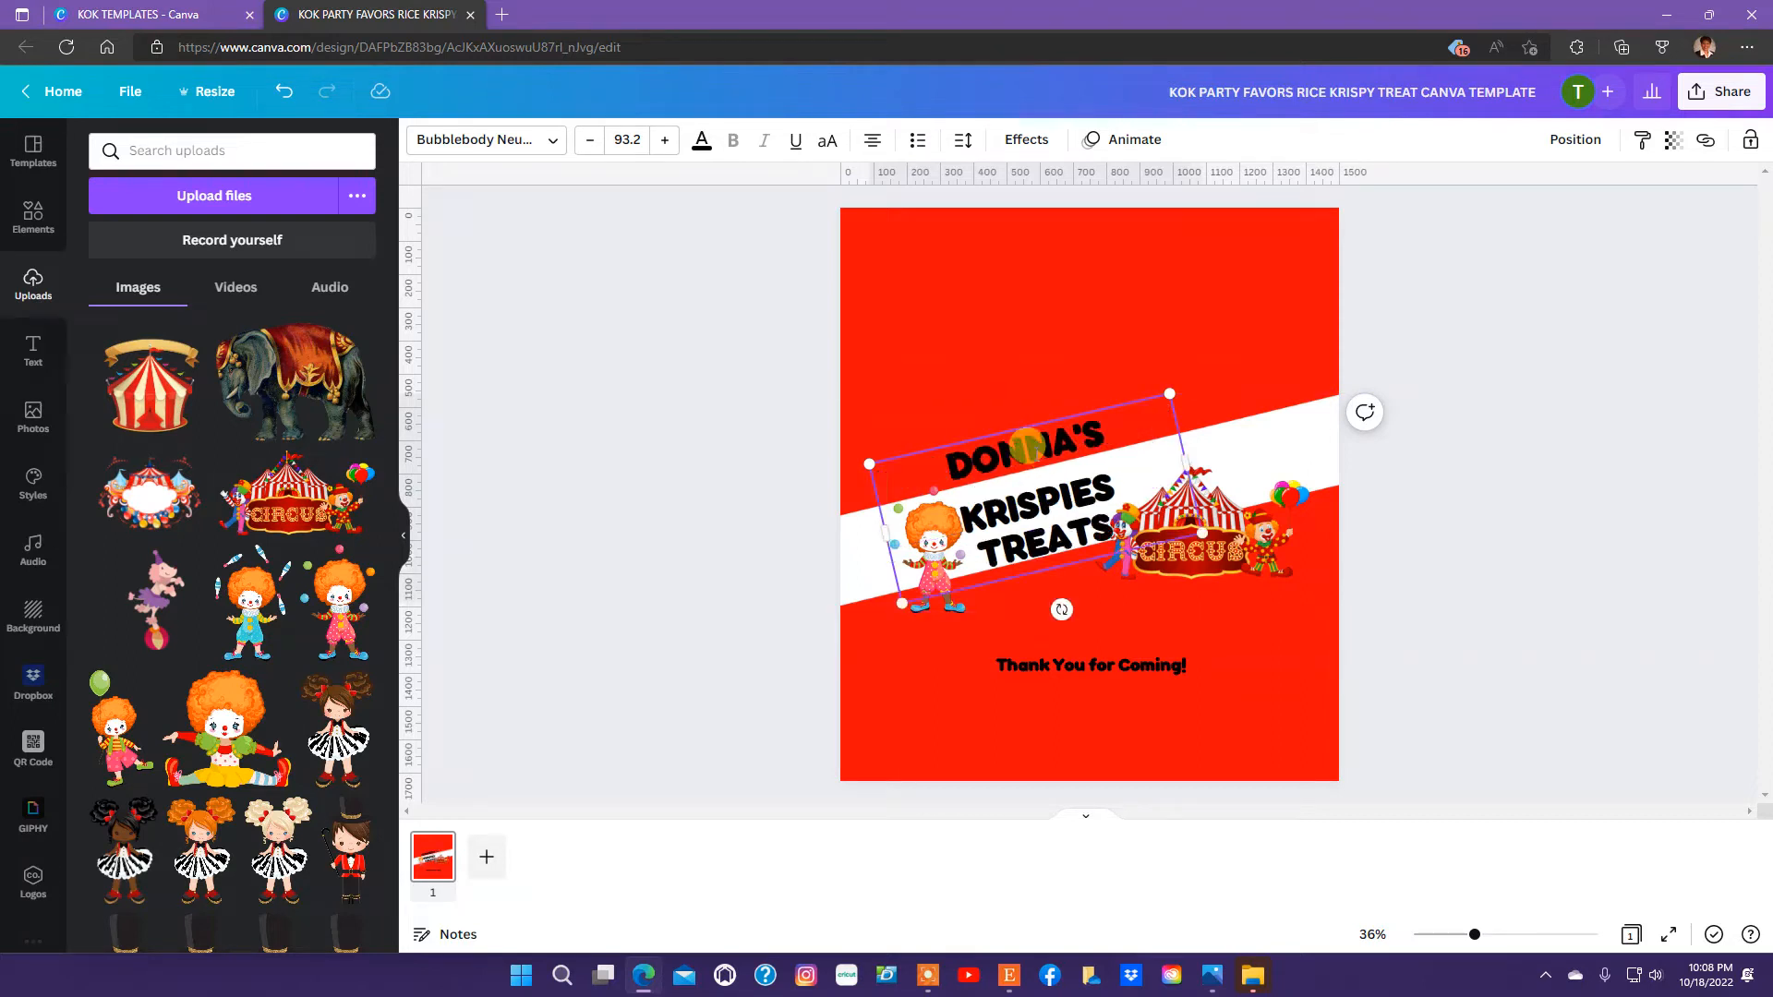
click(1307, 477)
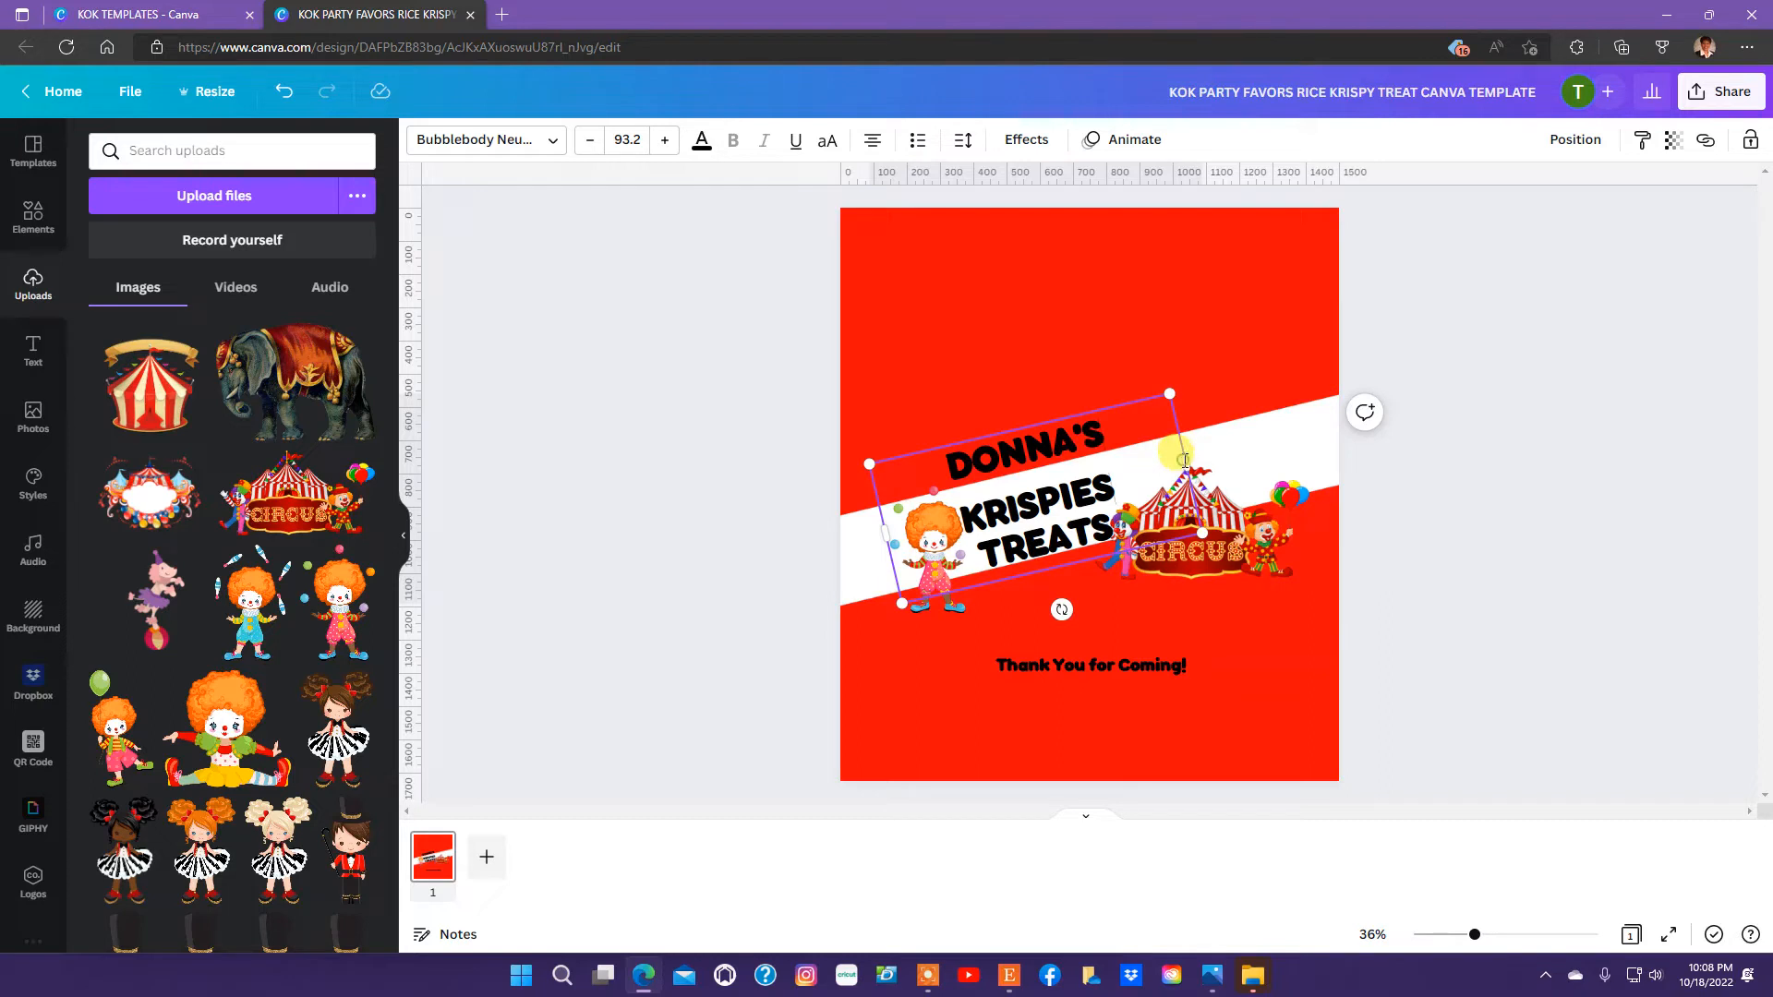
drag(1191, 459, 1282, 417)
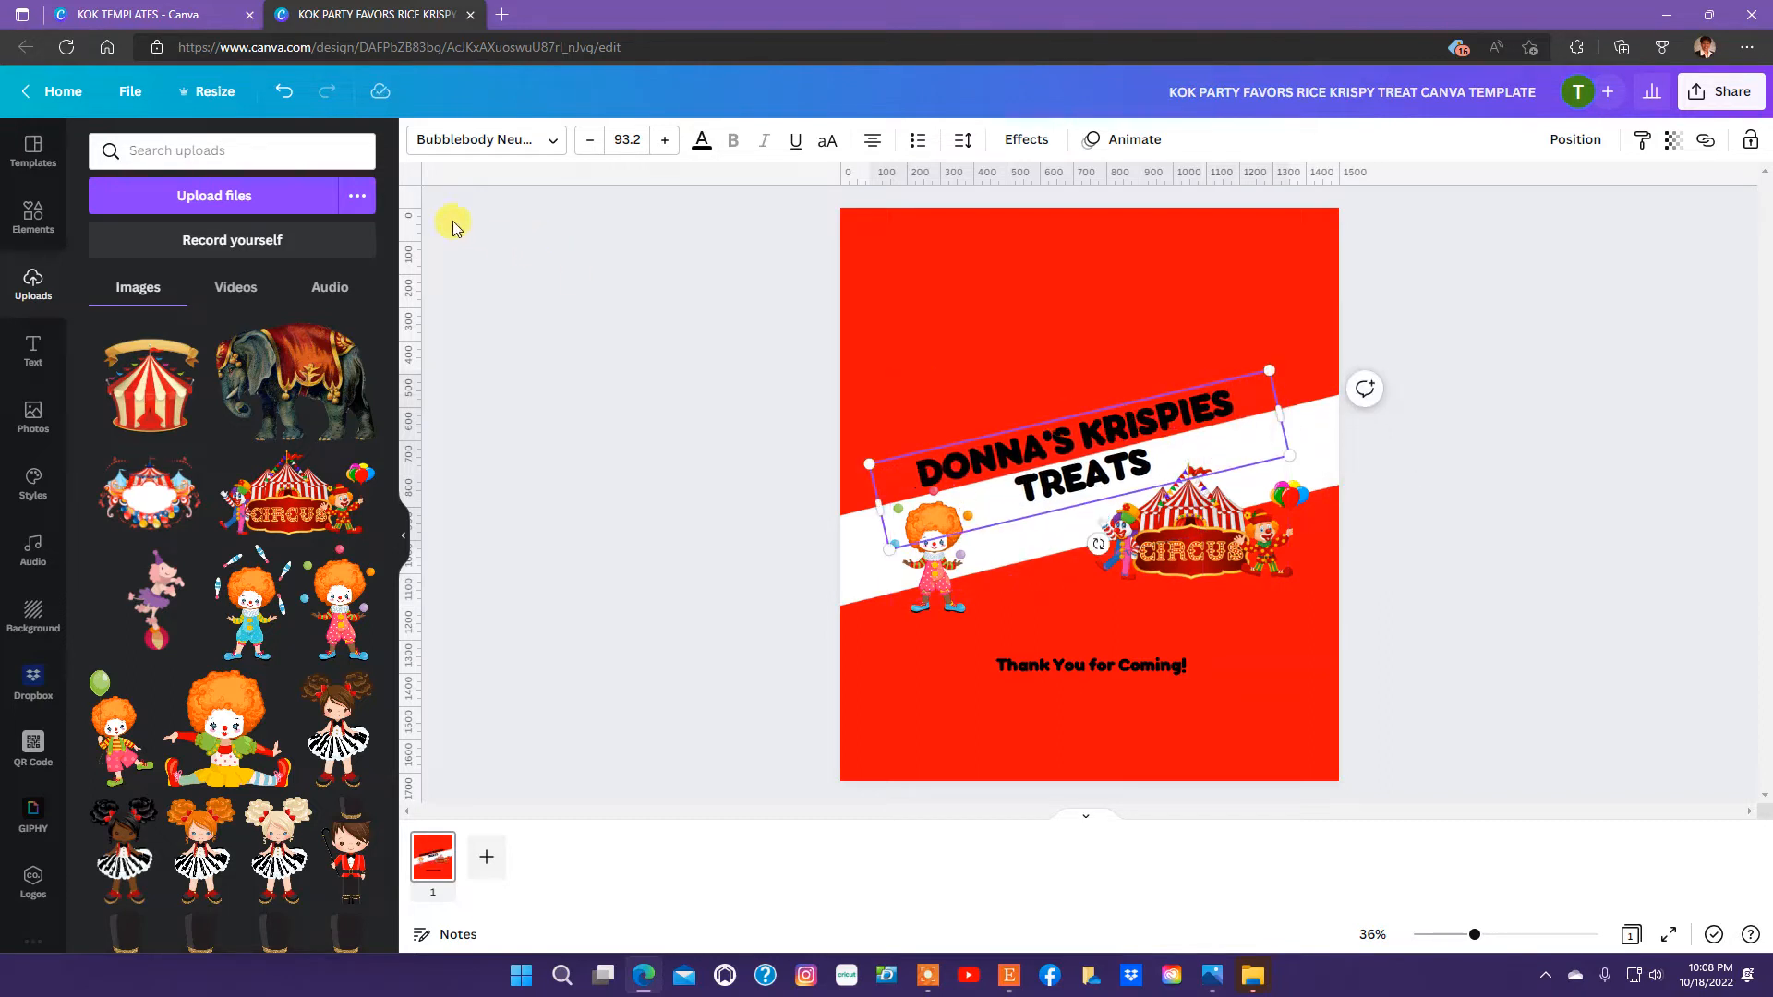
click(499, 249)
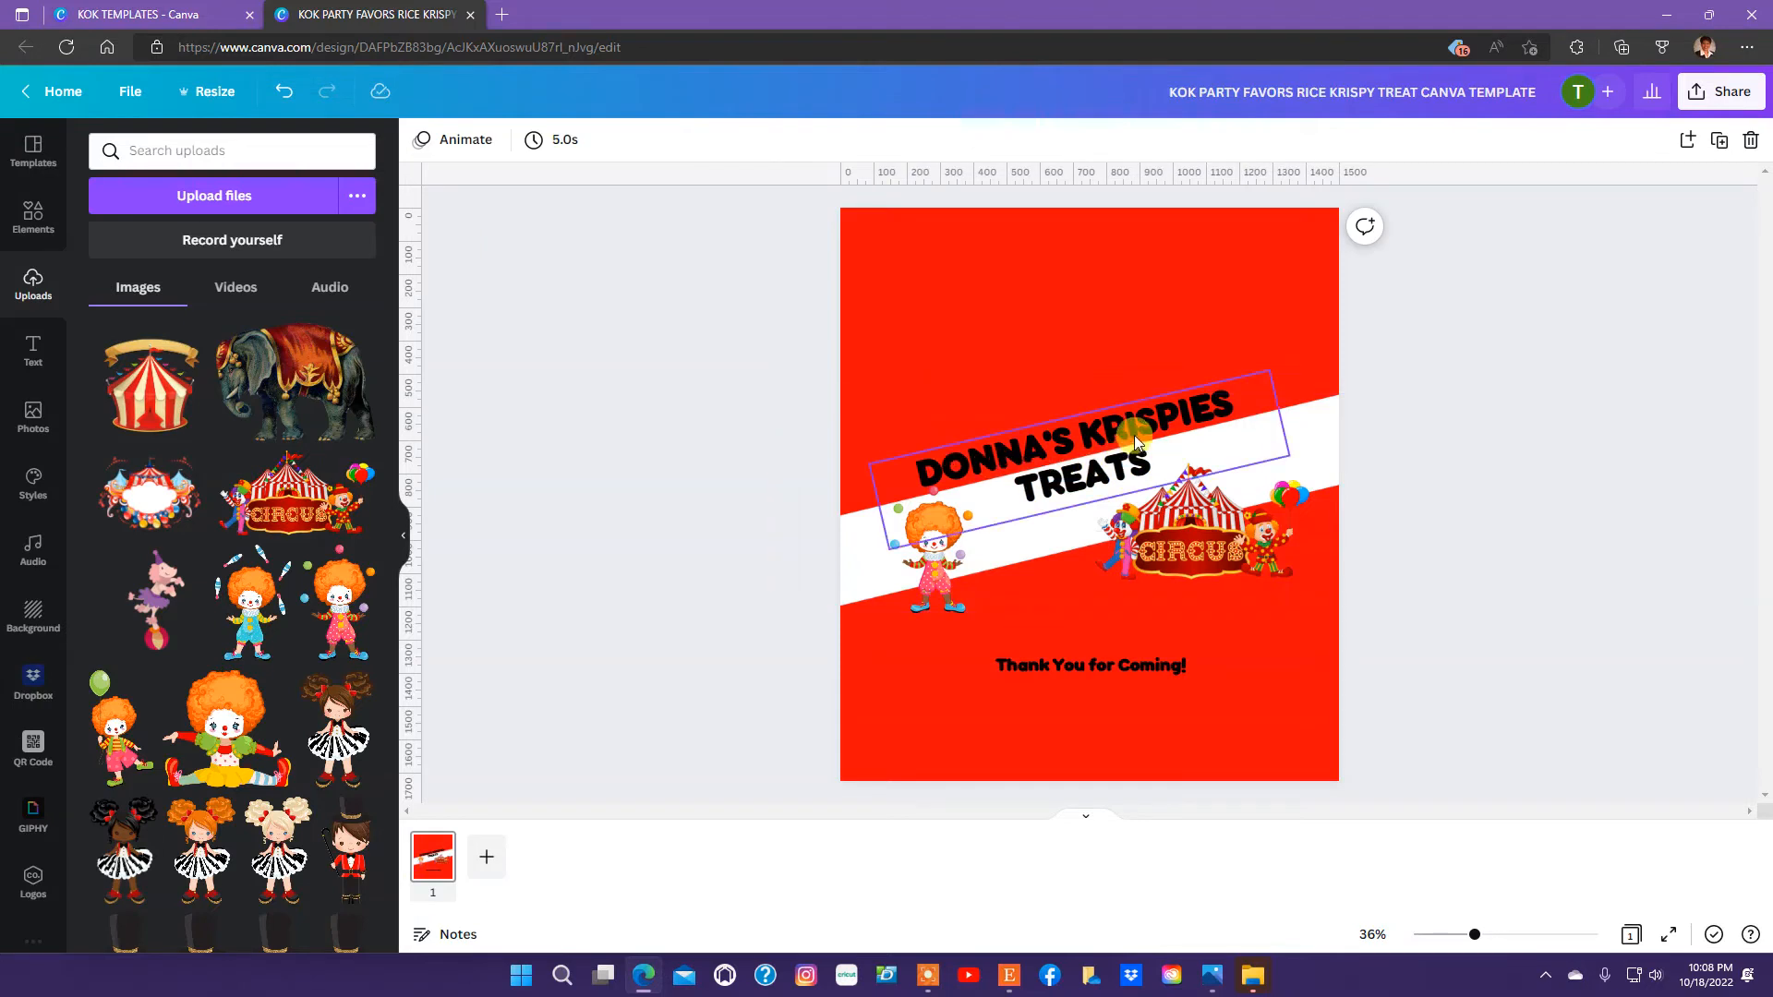
Nudge the title slightly left and move the juggling clown and the circus image closer together beneath it.
mouse_move(1134, 434)
mouse_down()
mouse_move(1104, 436)
mouse_move(1125, 436)
mouse_up()
mouse_move(928, 566)
mouse_down()
mouse_move(980, 544)
mouse_move(962, 552)
mouse_move(967, 582)
mouse_move(1002, 603)
mouse_move(955, 551)
mouse_up()
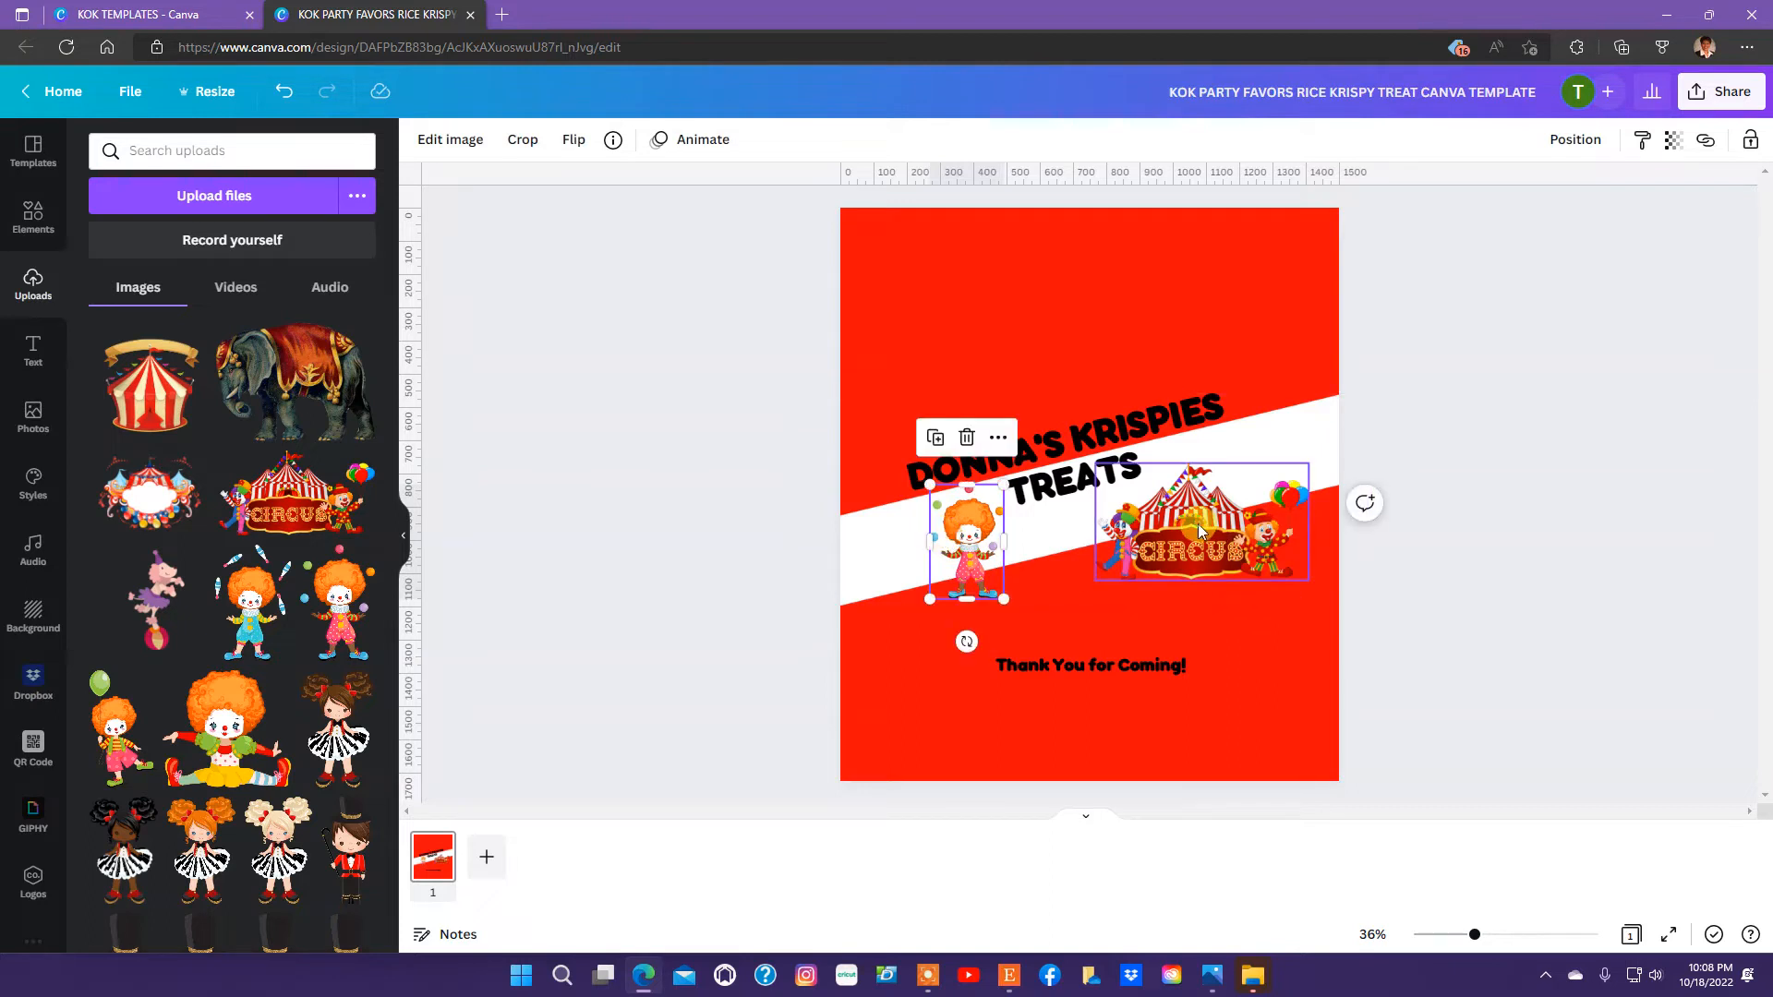
drag(1199, 524, 1165, 524)
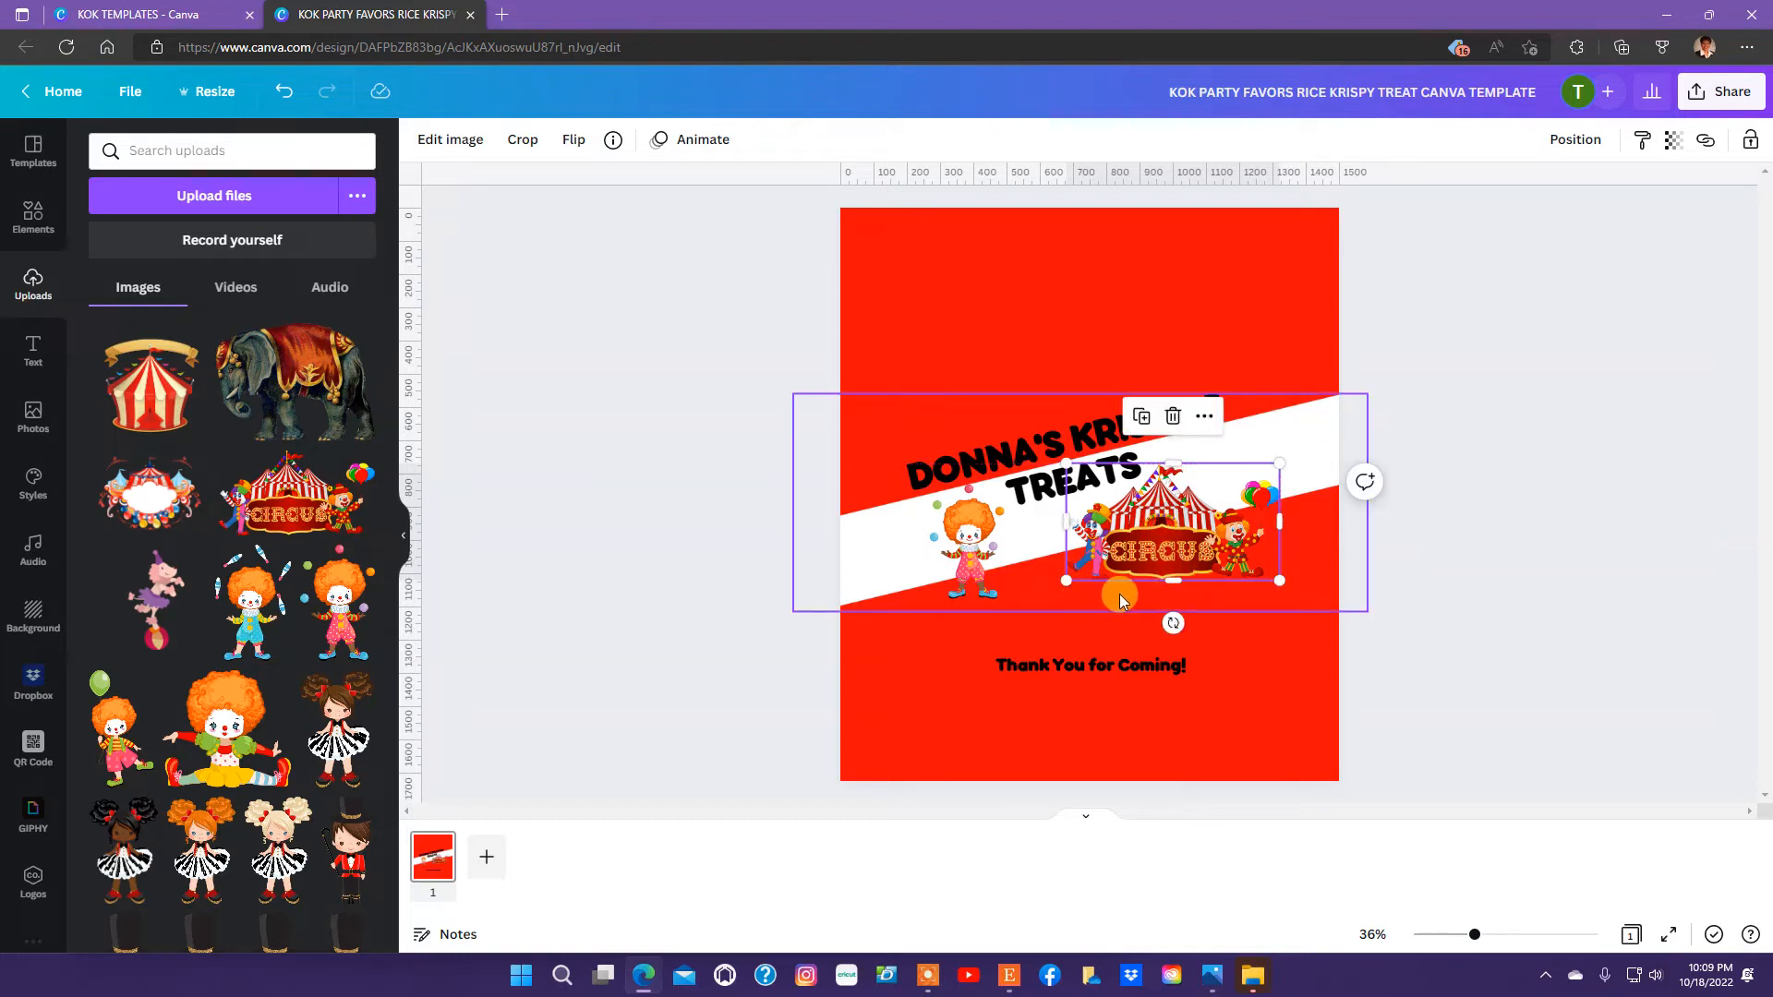
Recolor the title and the "Thank You for Coming!" text golden yellow from the KOK Party Favors palette.
click(1048, 489)
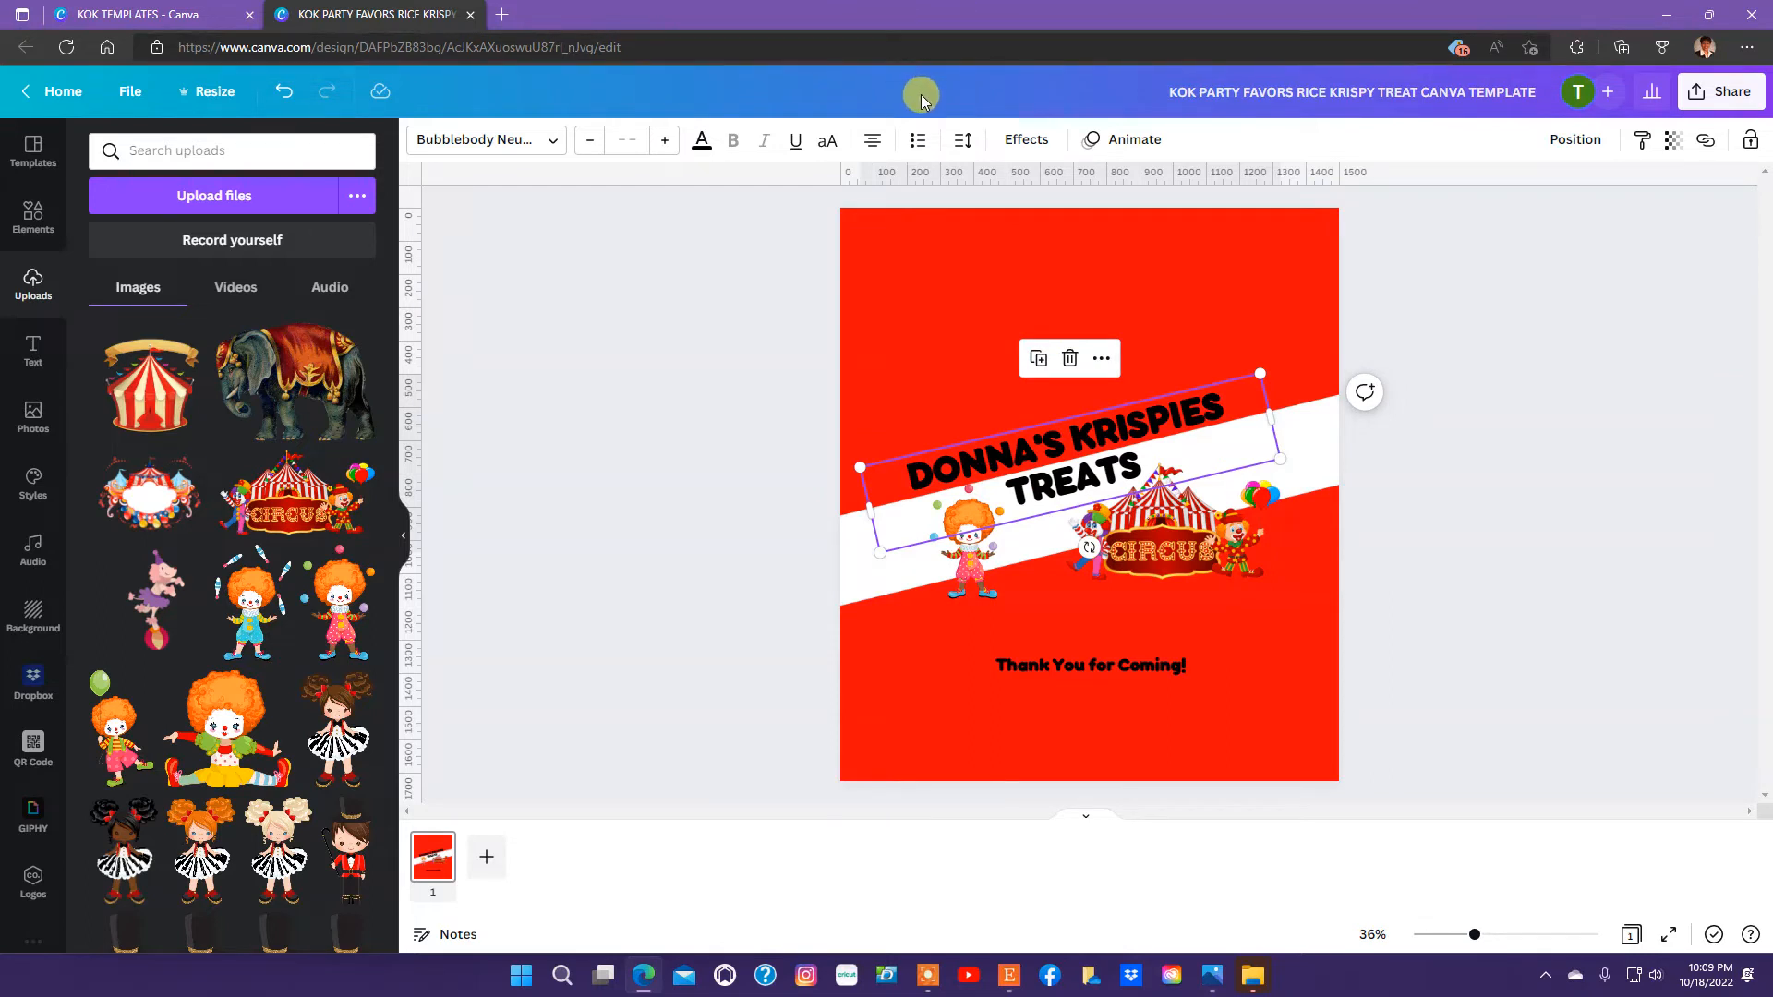
click(702, 148)
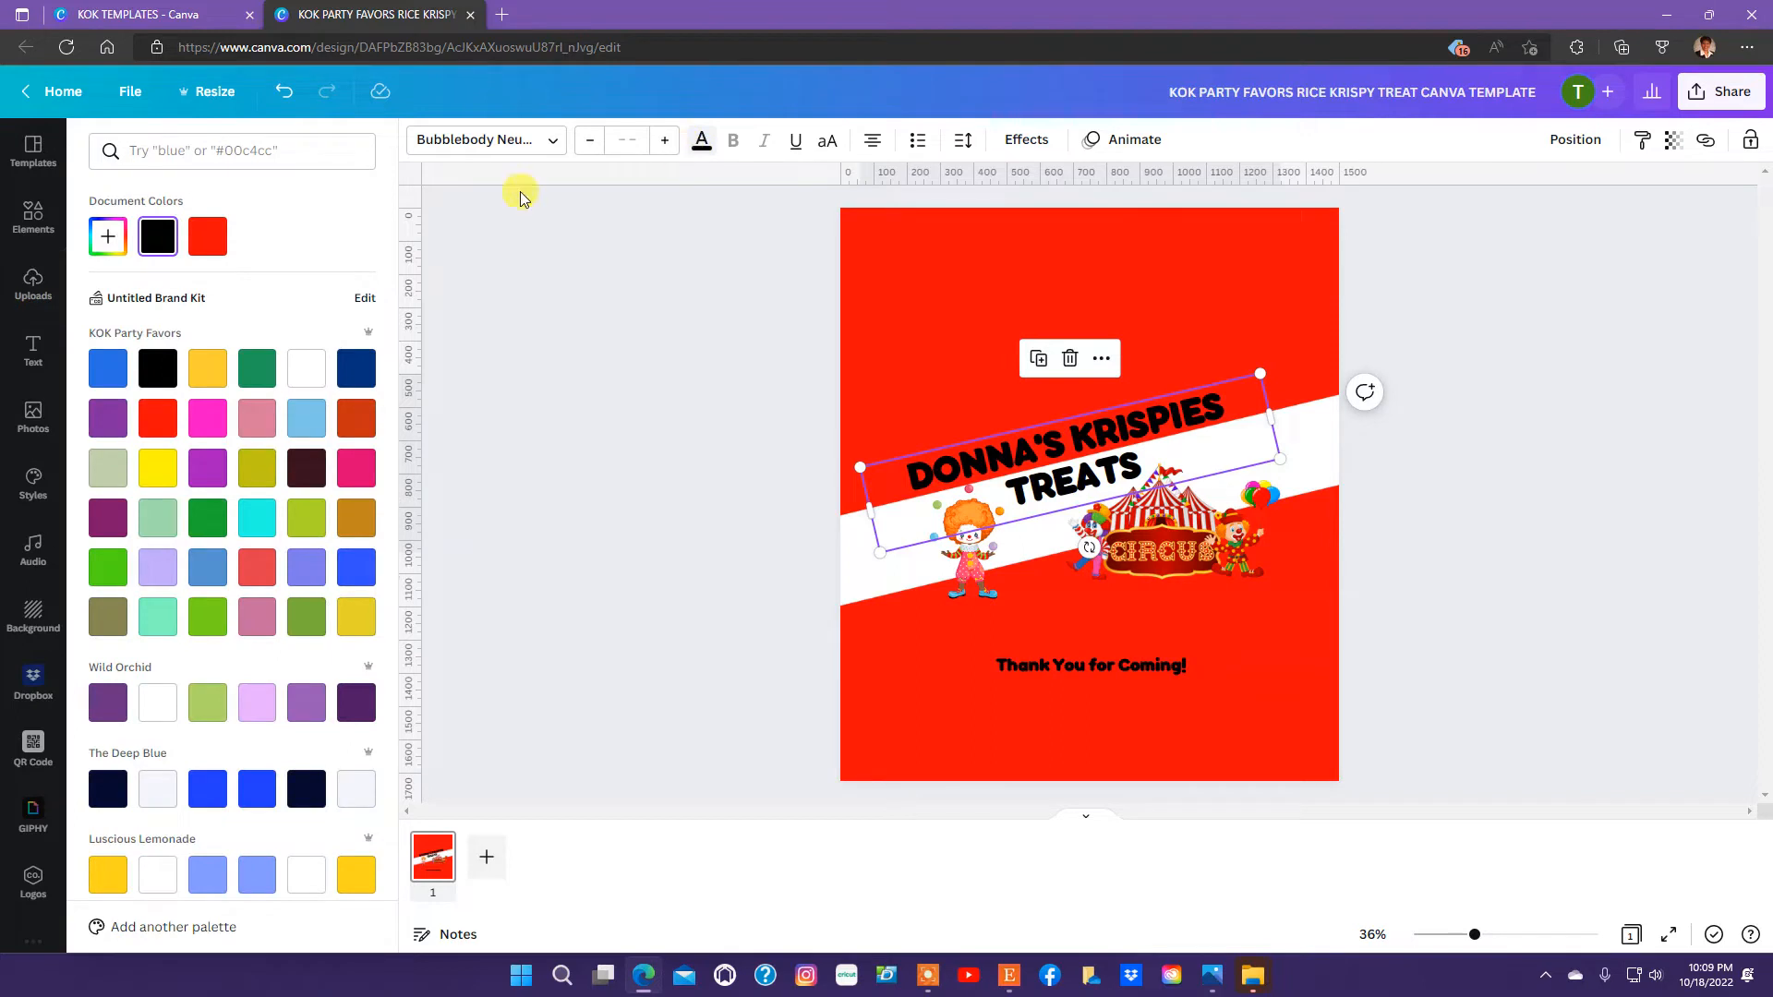
click(167, 473)
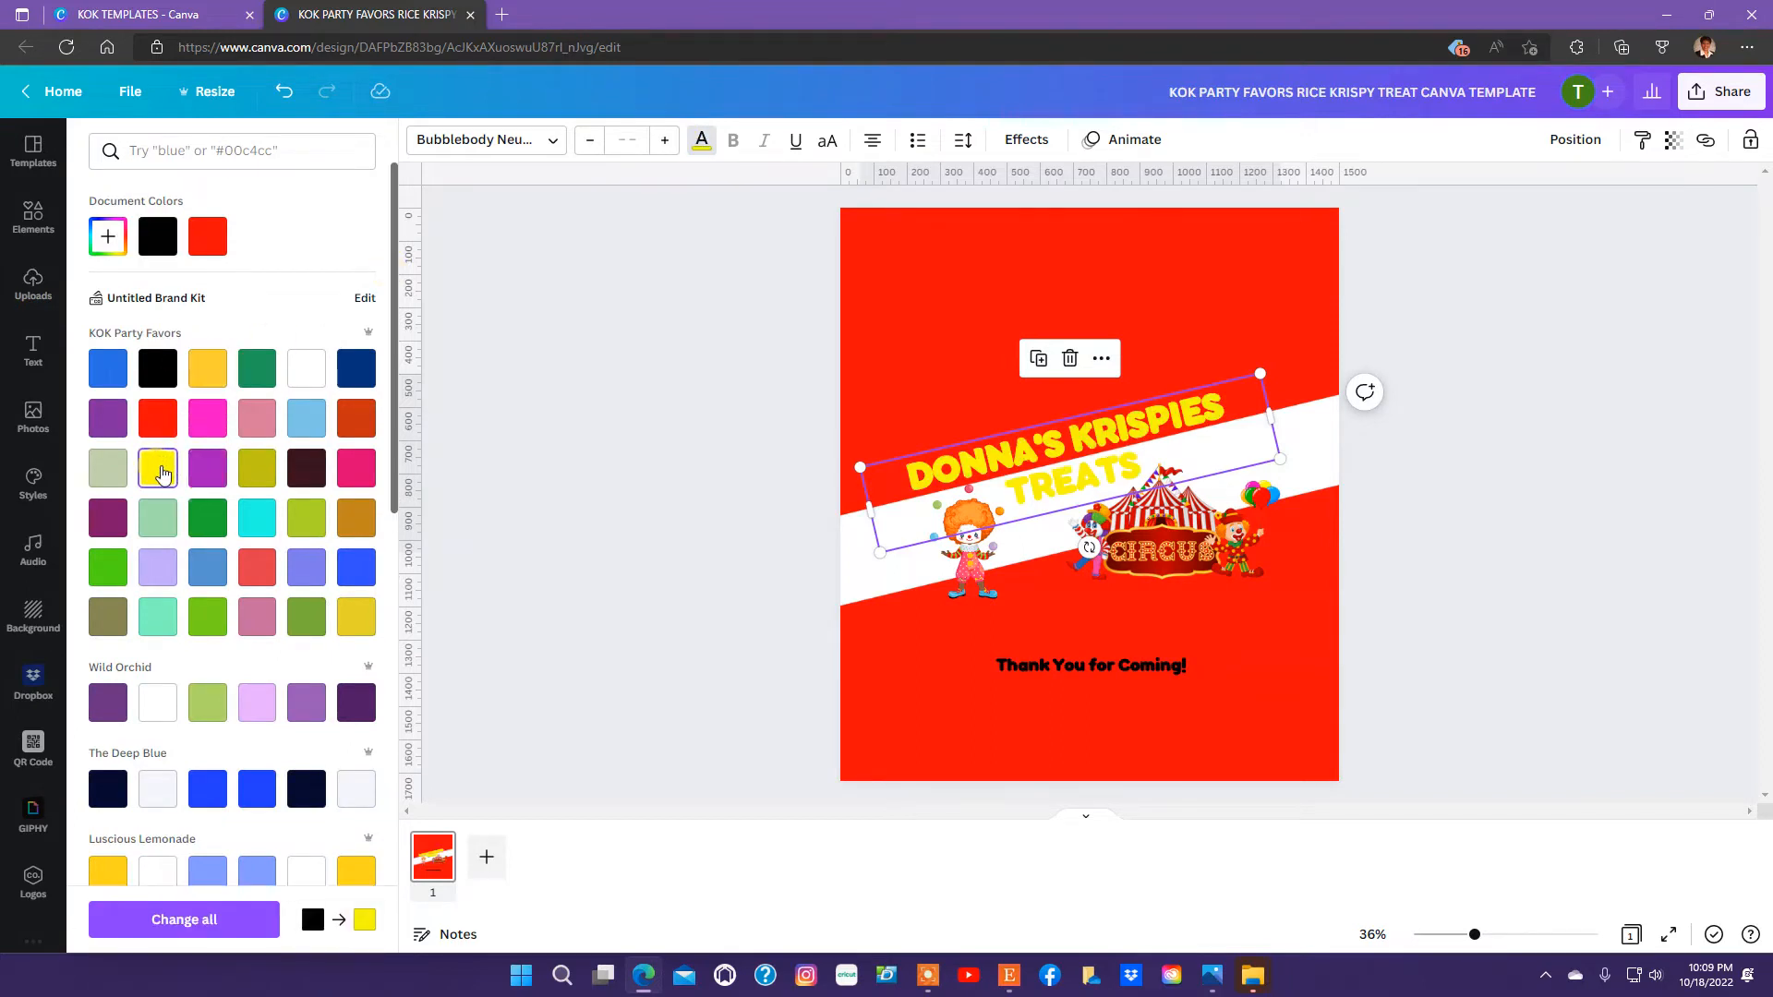
click(222, 386)
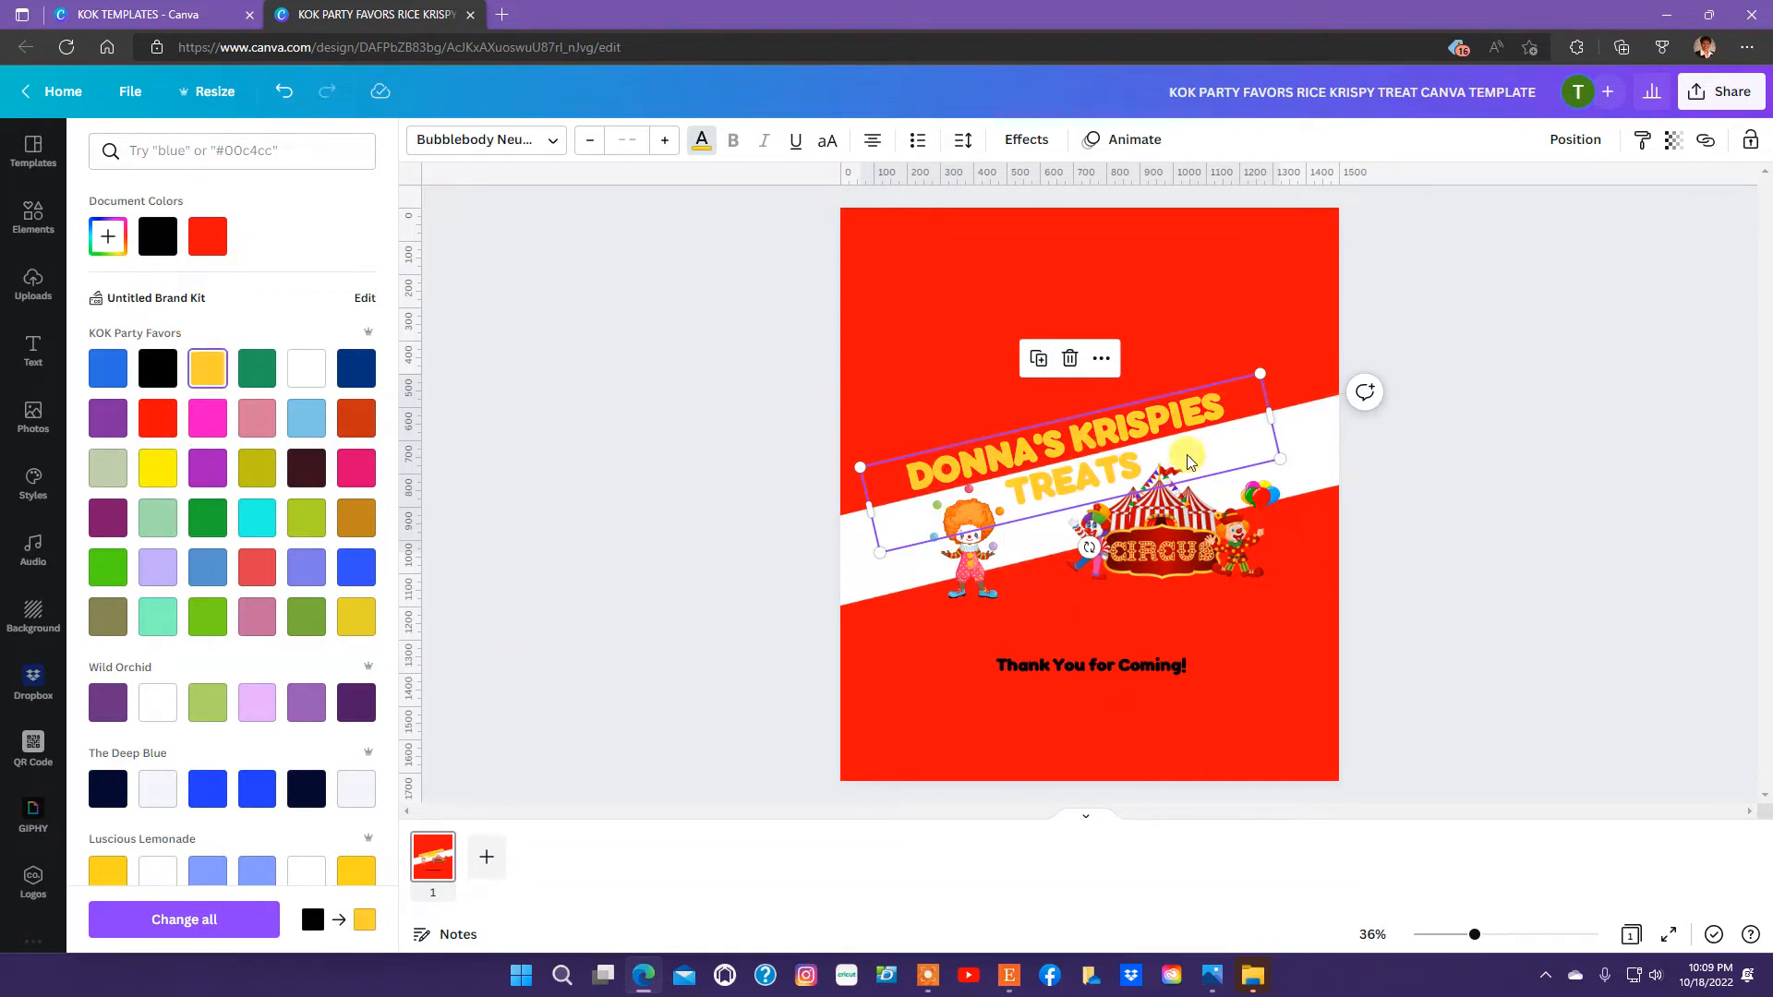
click(1095, 667)
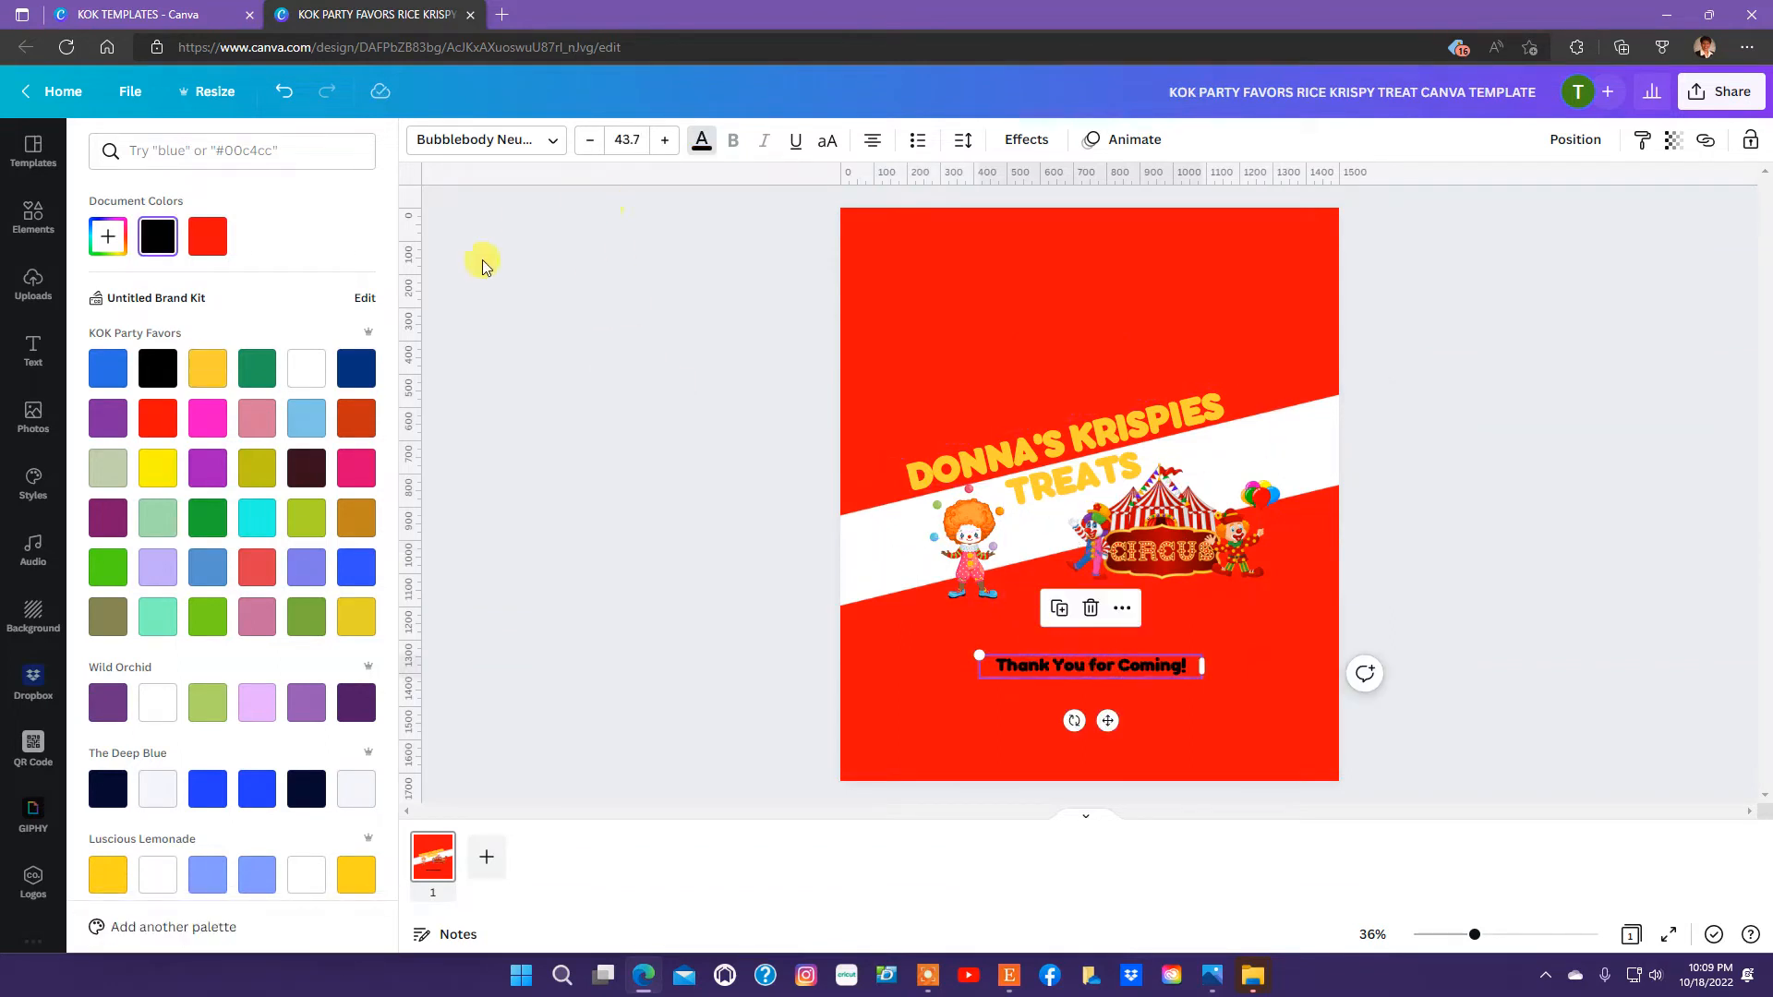
click(208, 369)
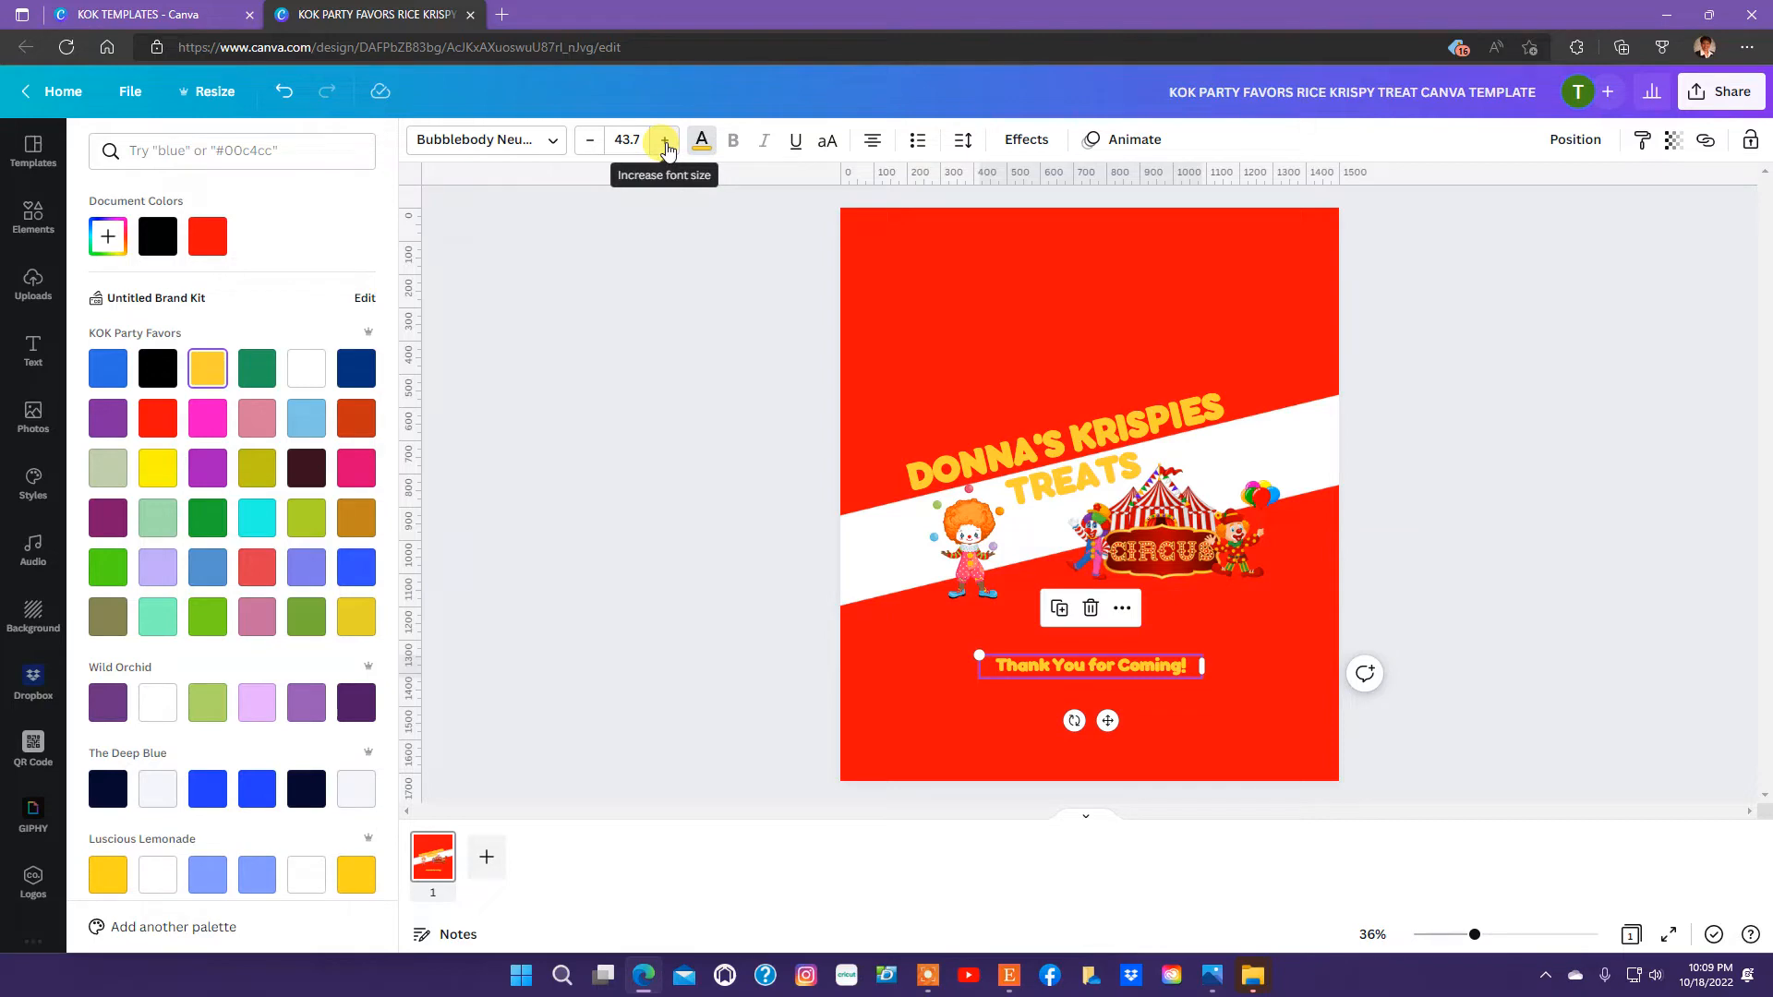
Add a subheading text box reading "6" below "Thank You for Coming!" and color it the document's golden yellow.
click(29, 347)
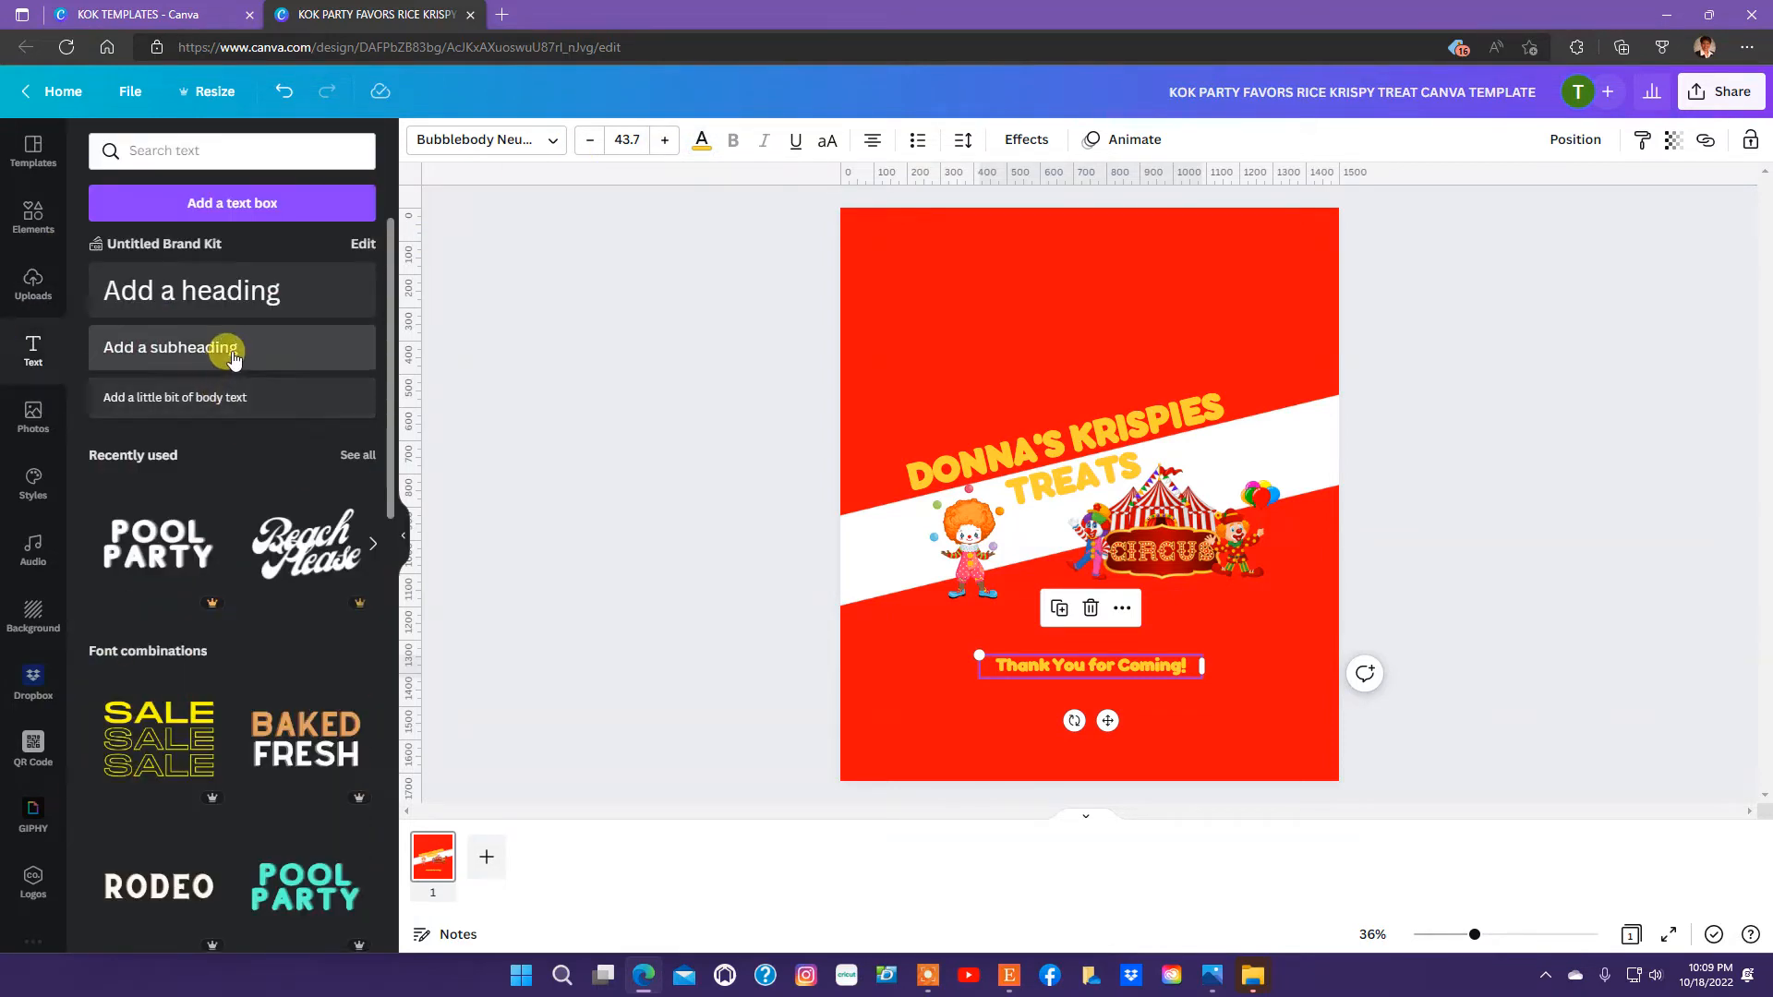
click(233, 358)
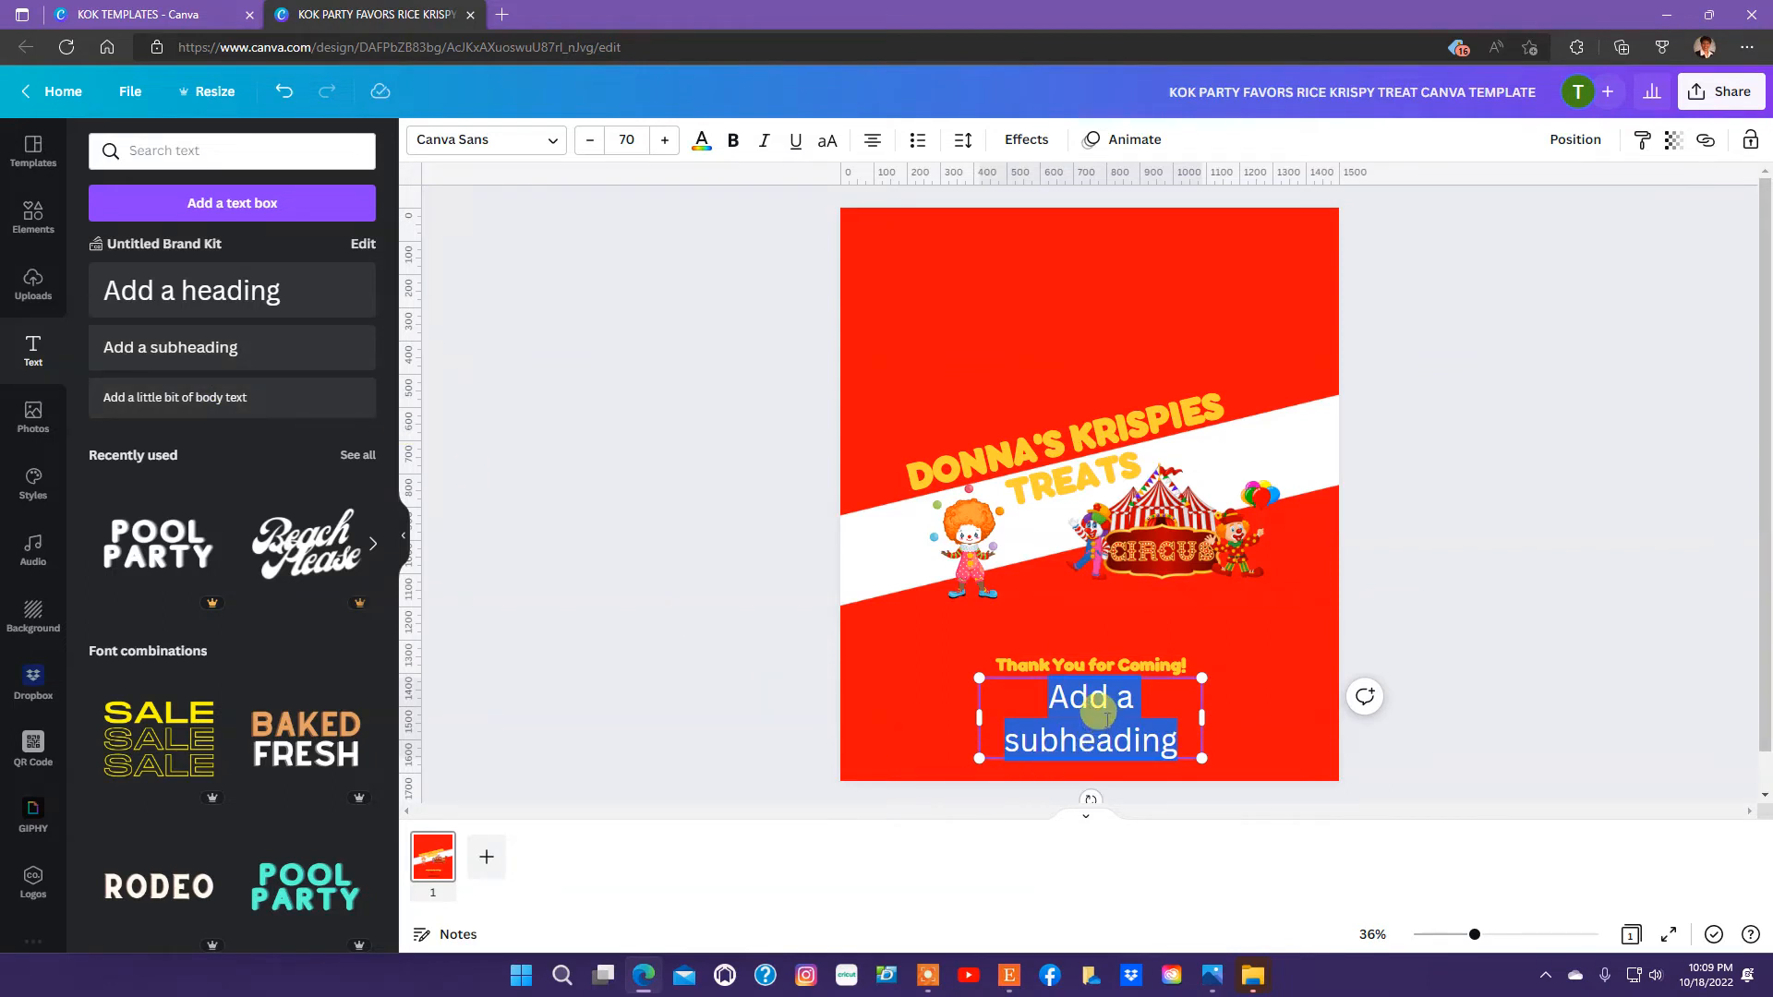
text(6)
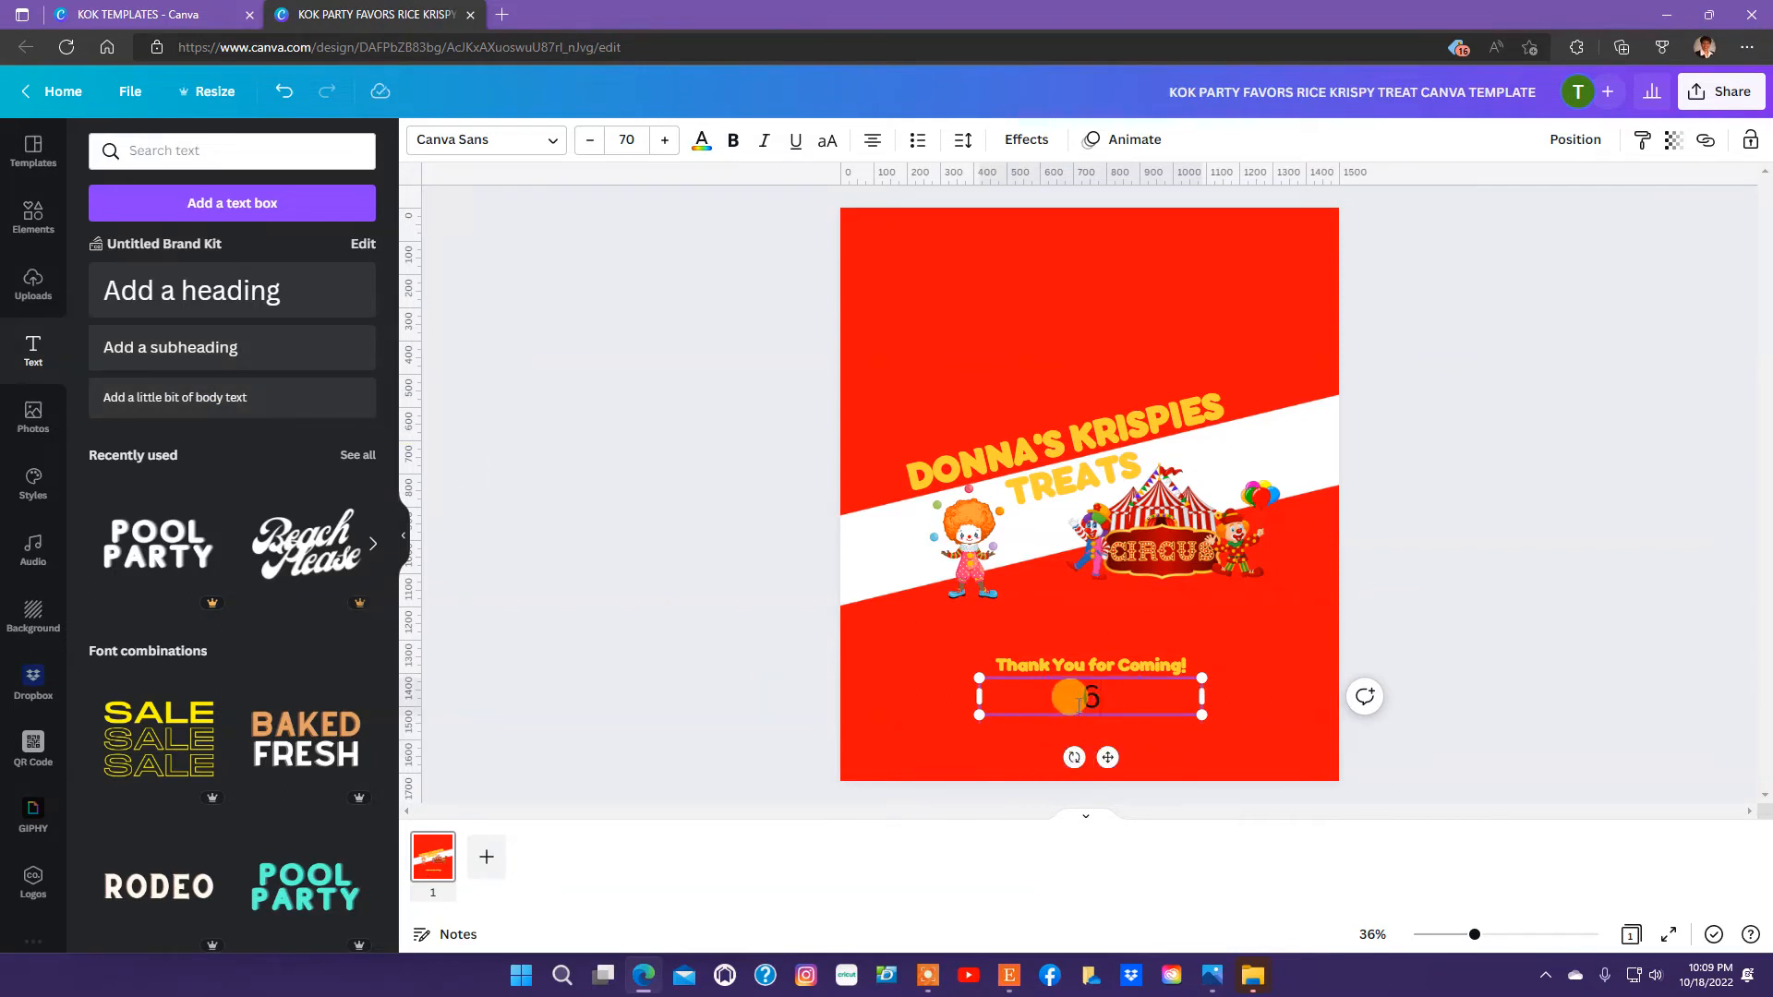
double_click(1084, 699)
click(702, 144)
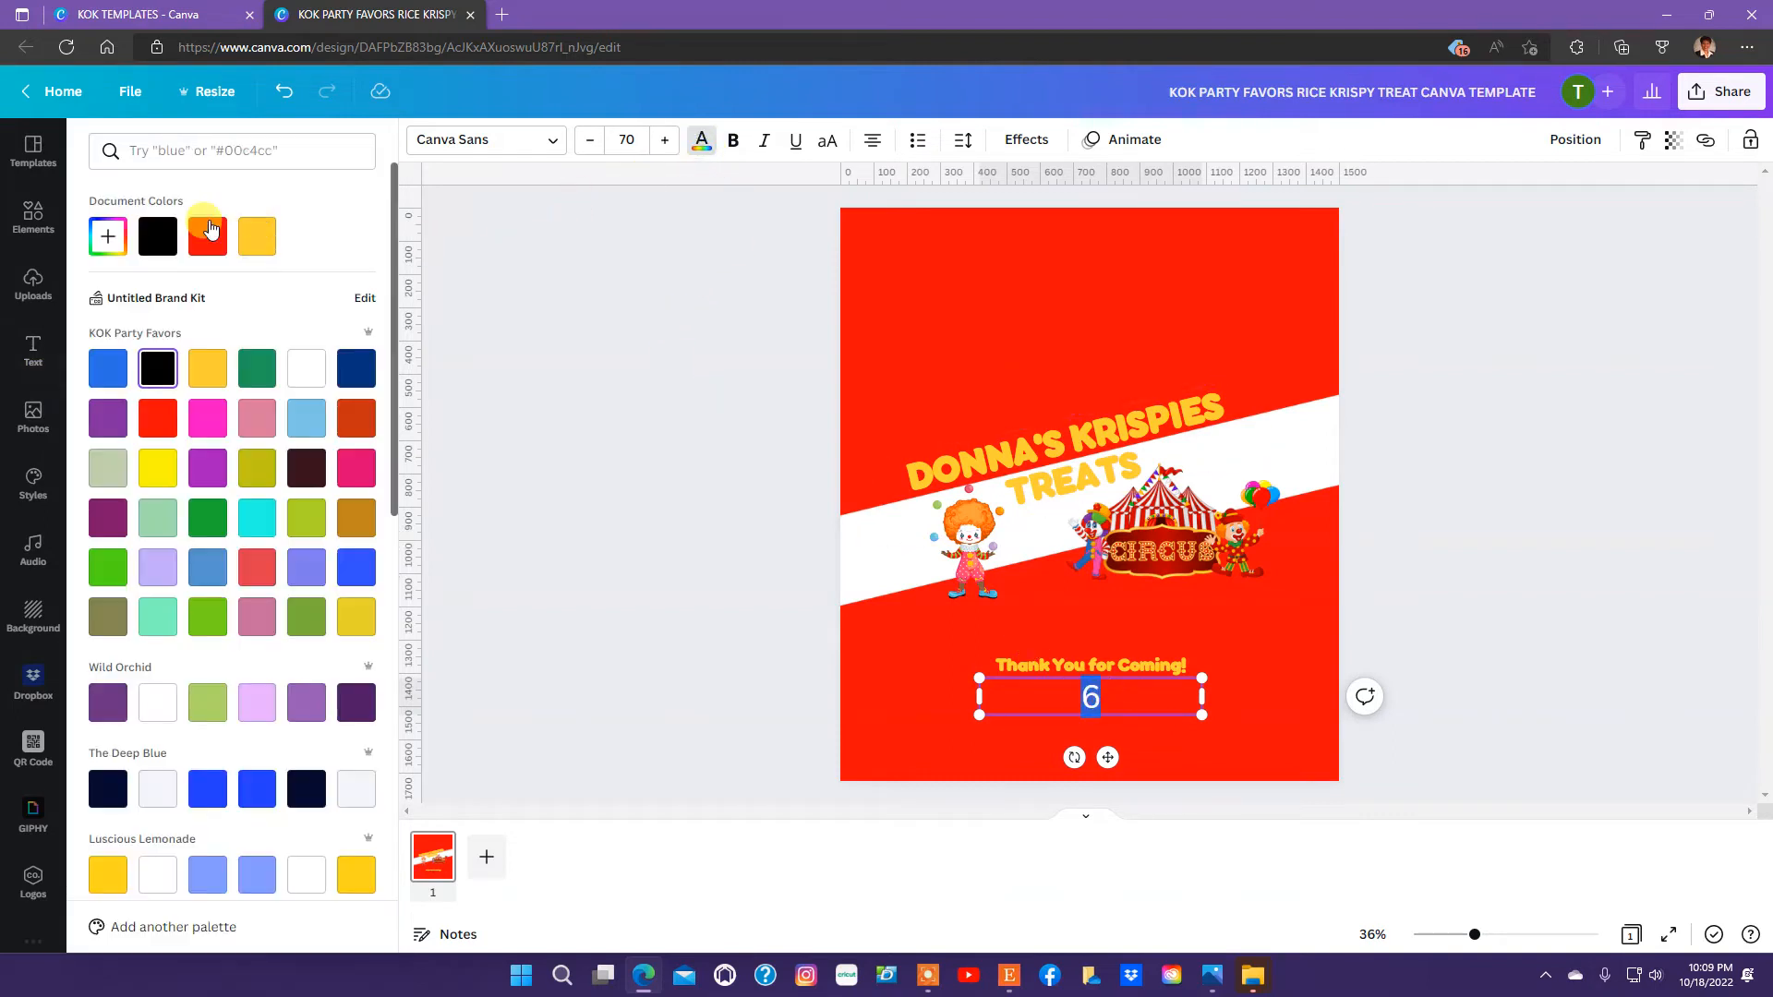
click(257, 236)
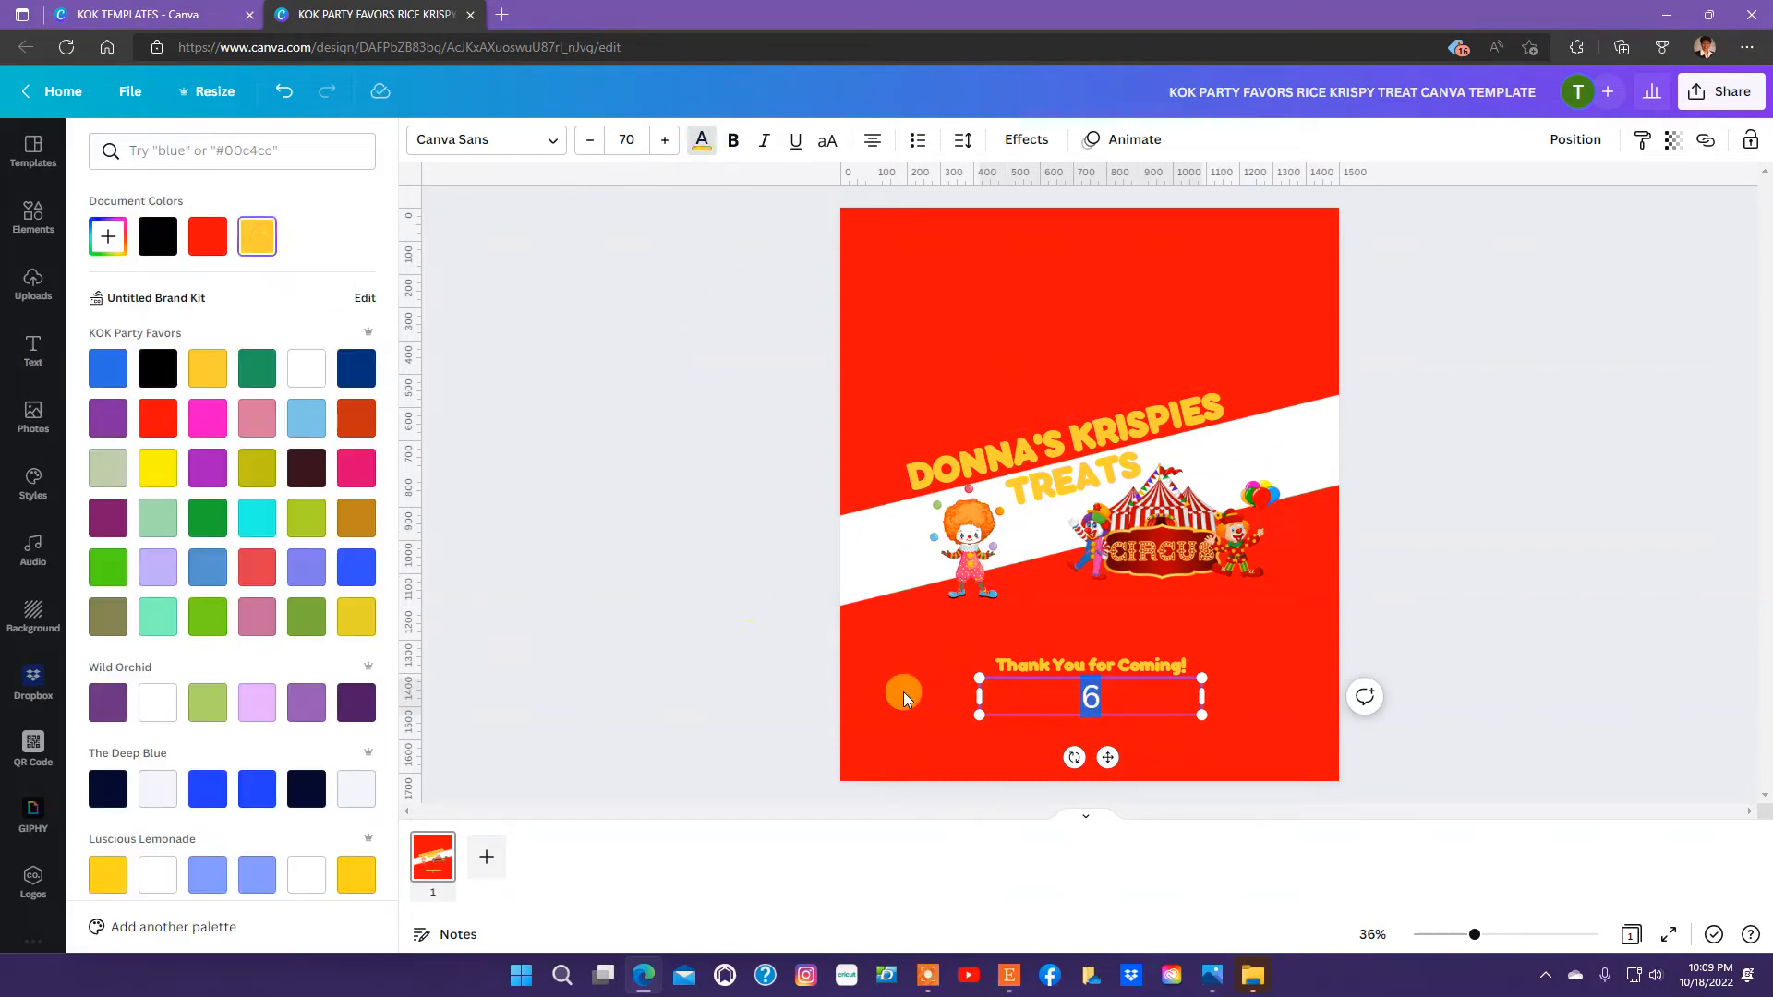
Change the font of the "6" to Alegreya Sans Black.
click(554, 143)
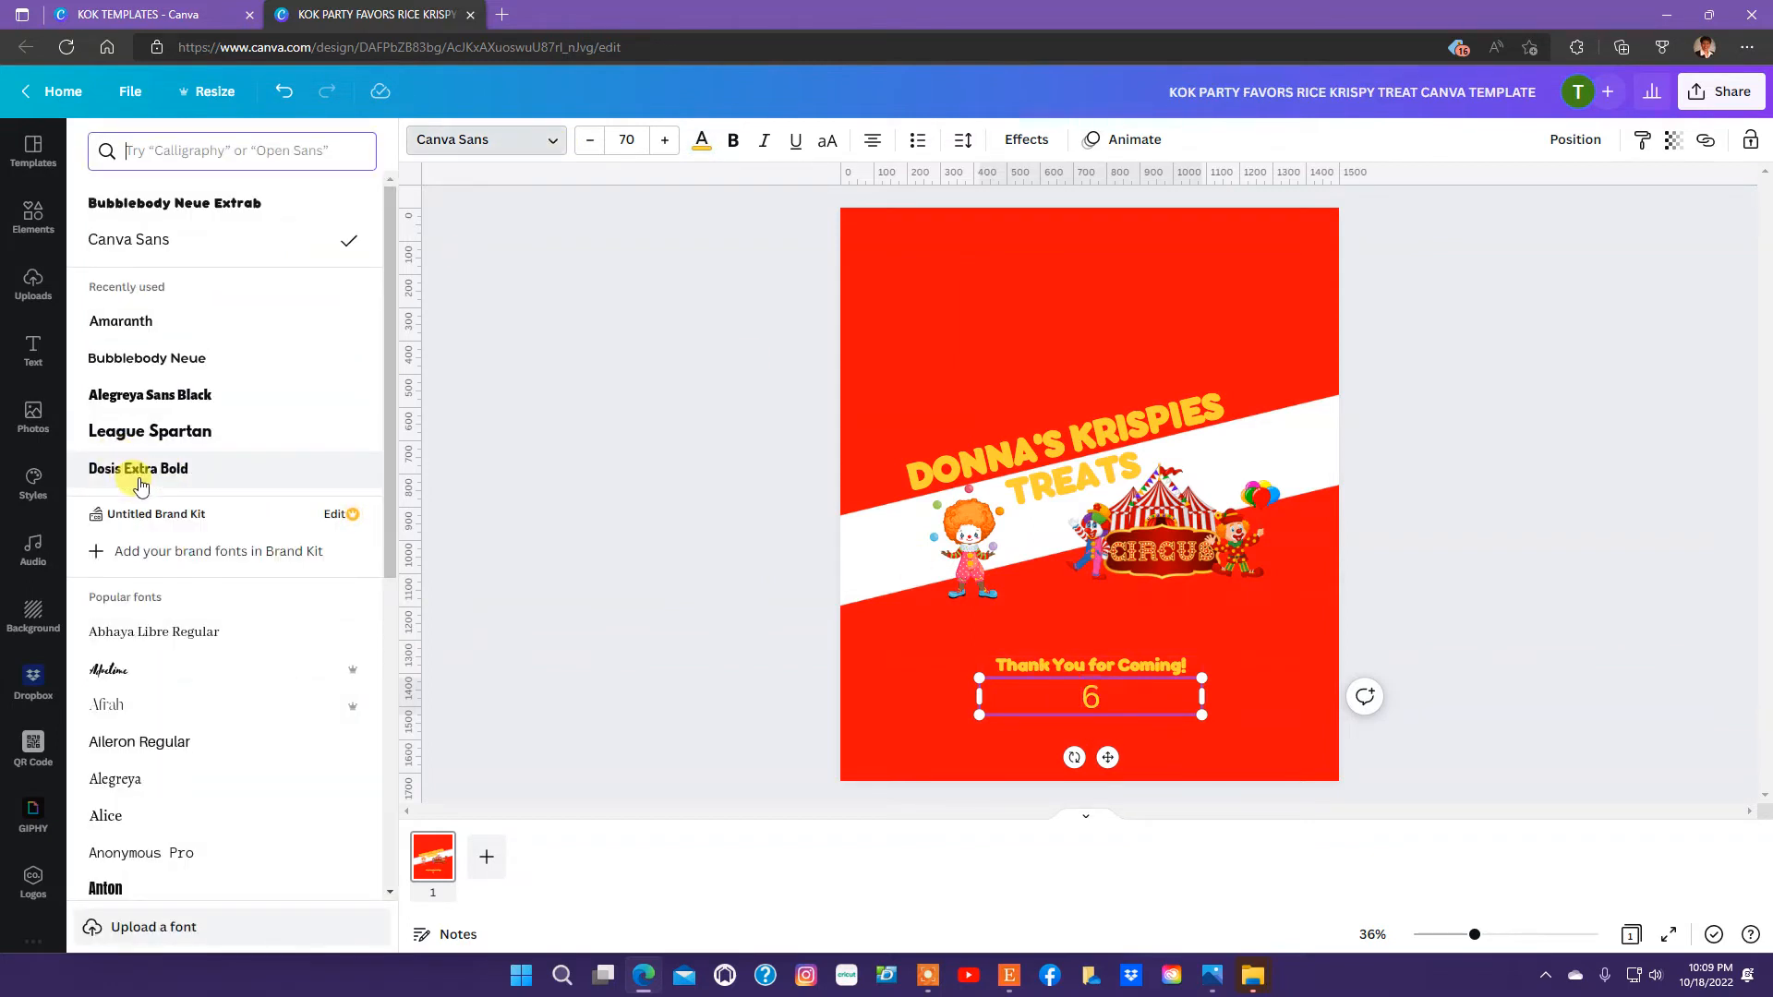
click(215, 403)
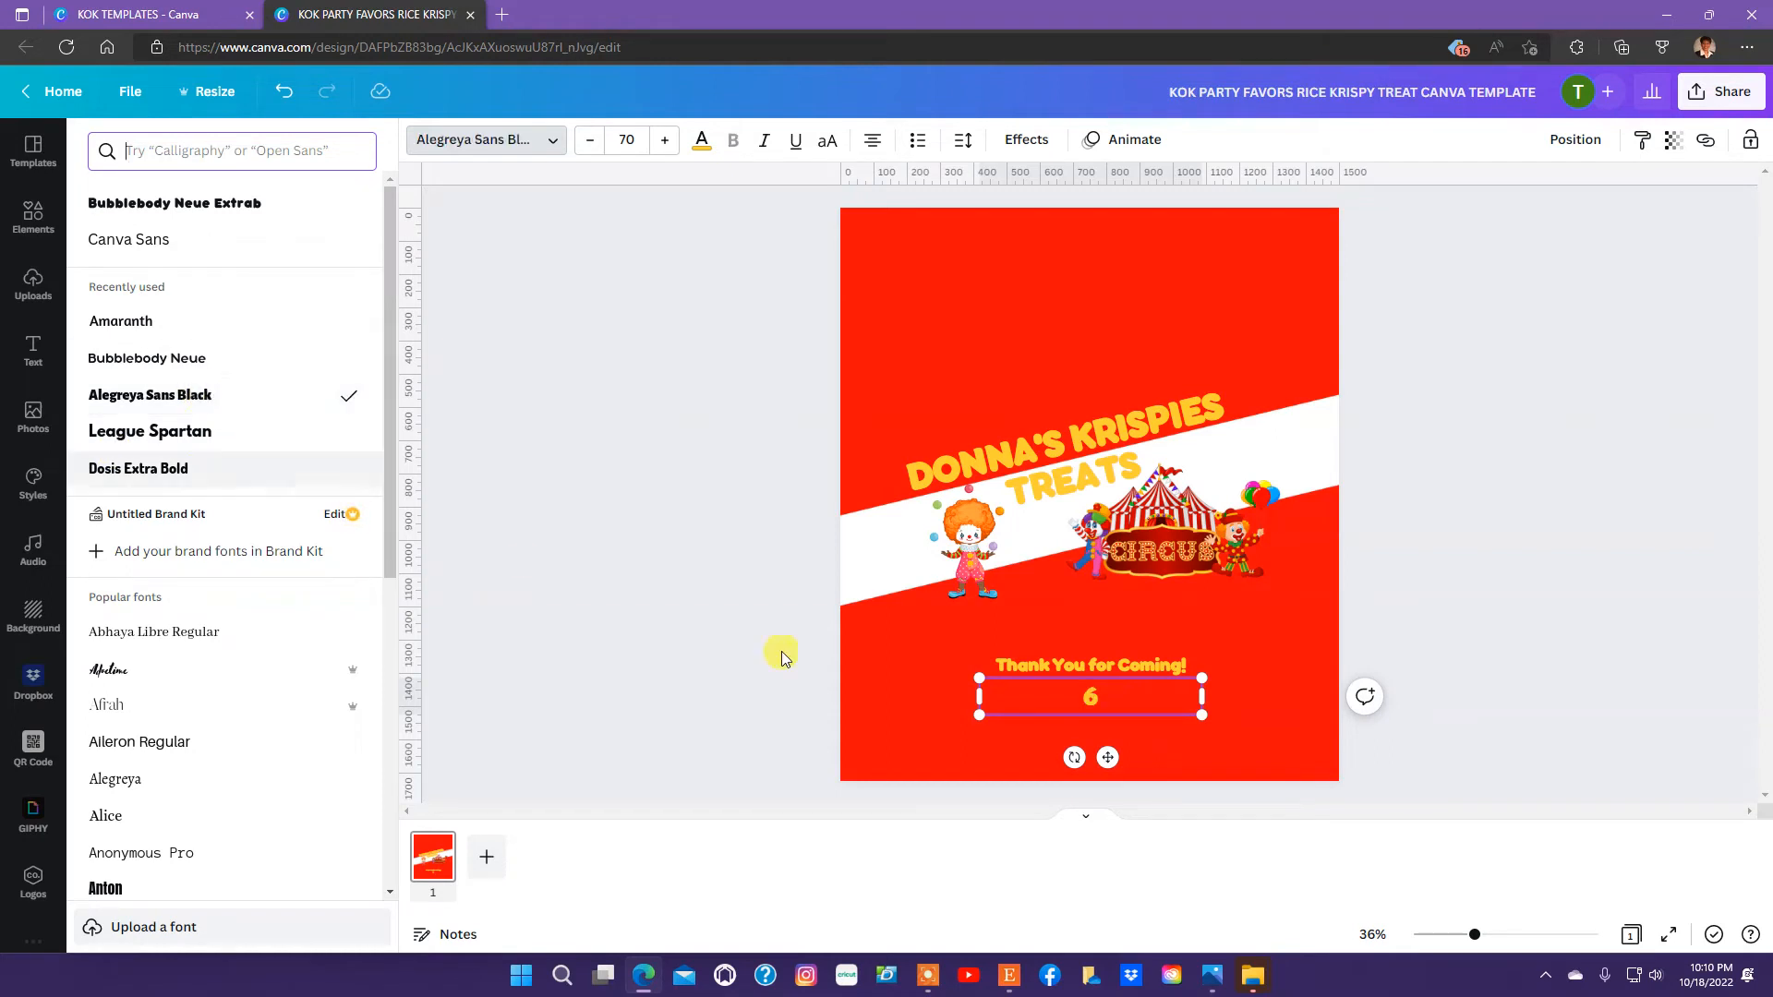
key(Escape)
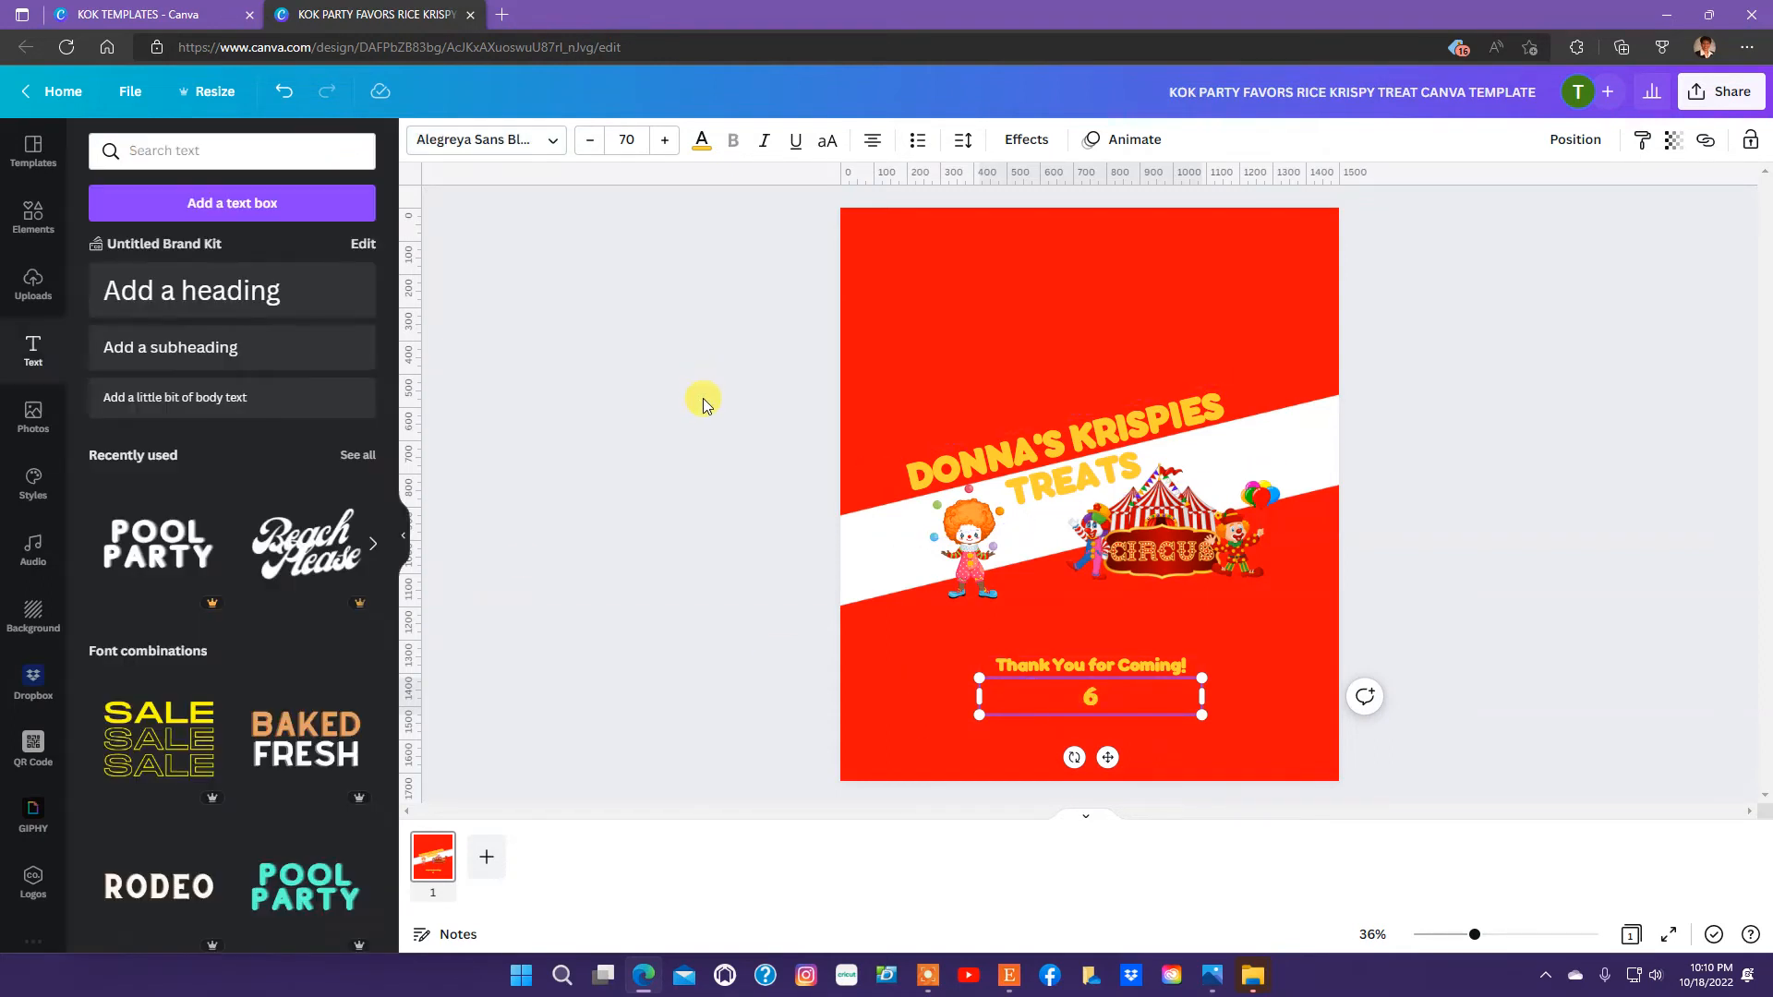
click(559, 318)
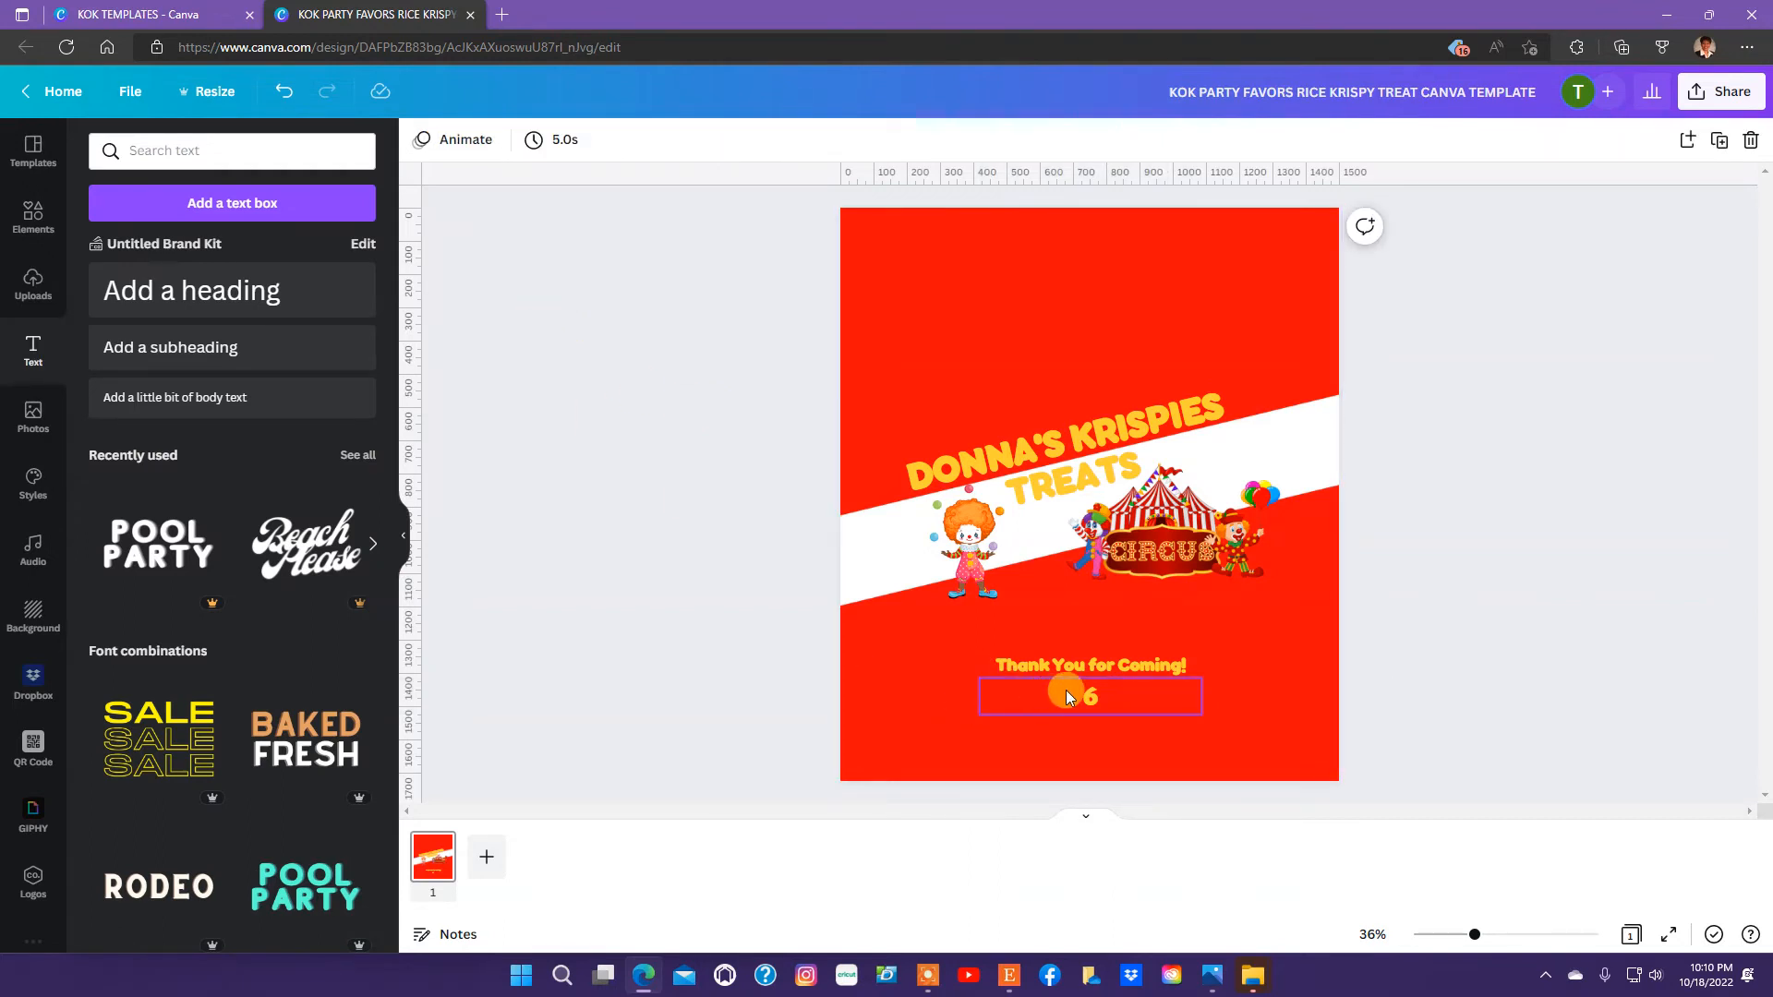
Enlarge the "6" to font size 128 and place it between the juggling clown and the circus image.
drag(1090, 696, 1218, 442)
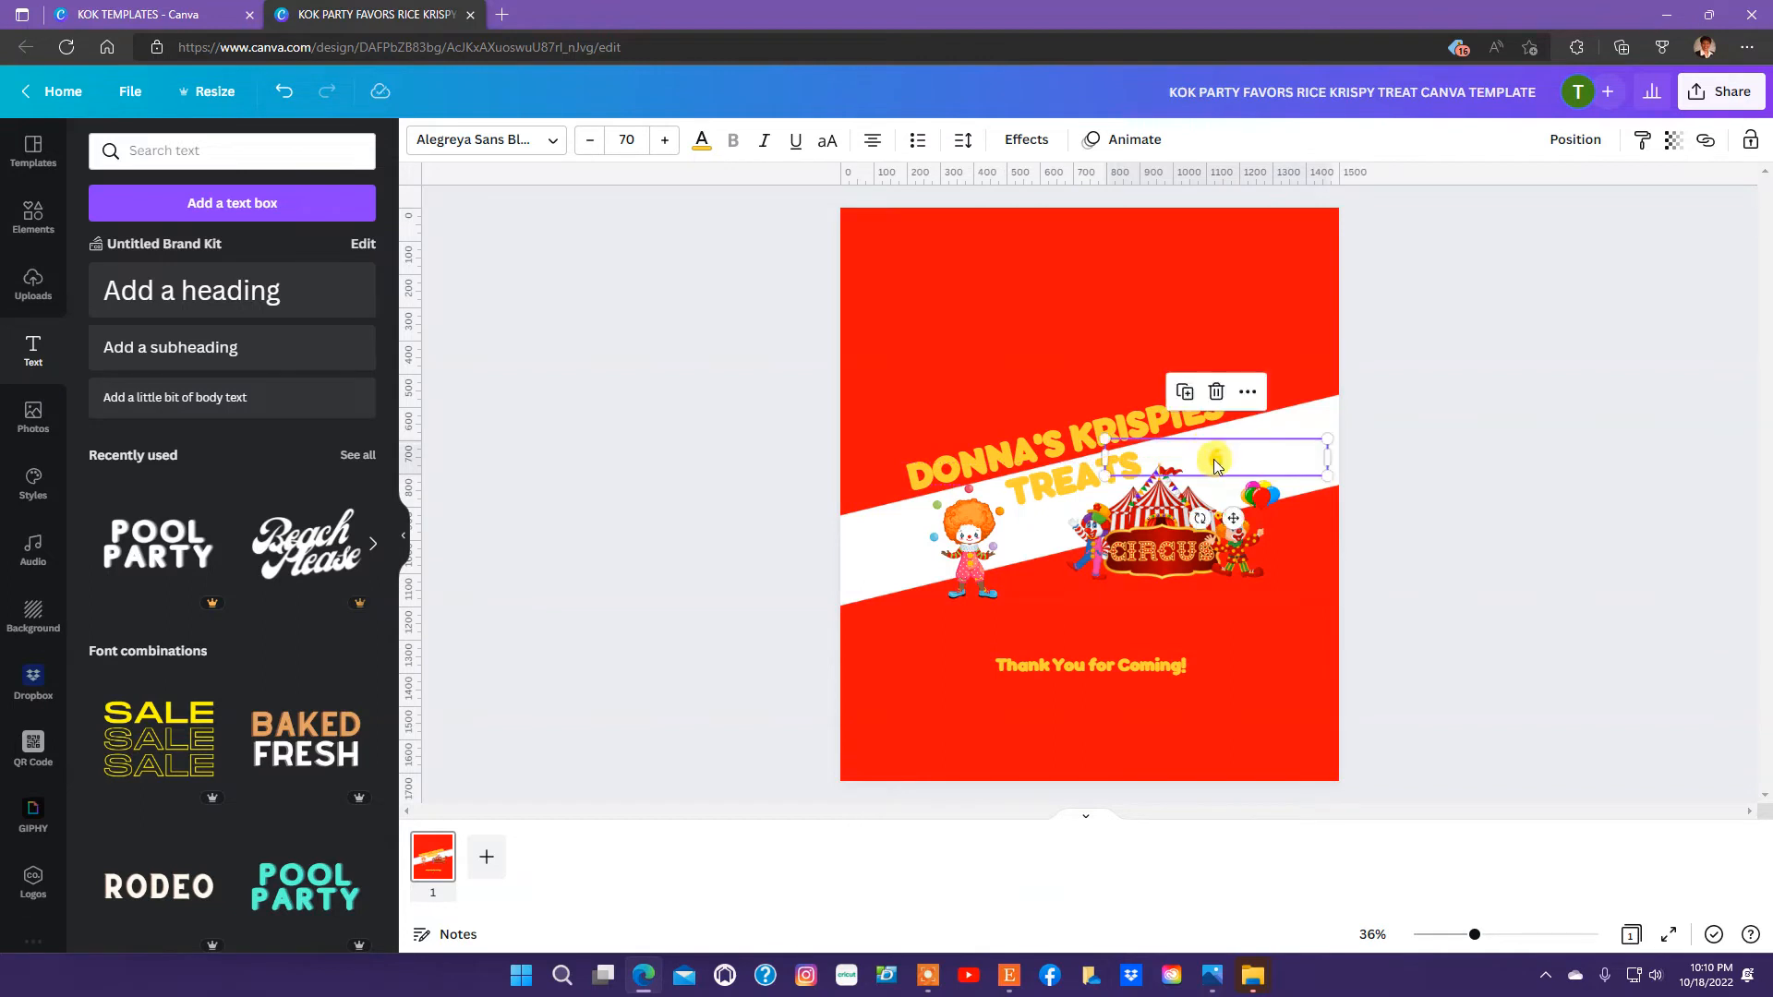
drag(1328, 480, 1510, 594)
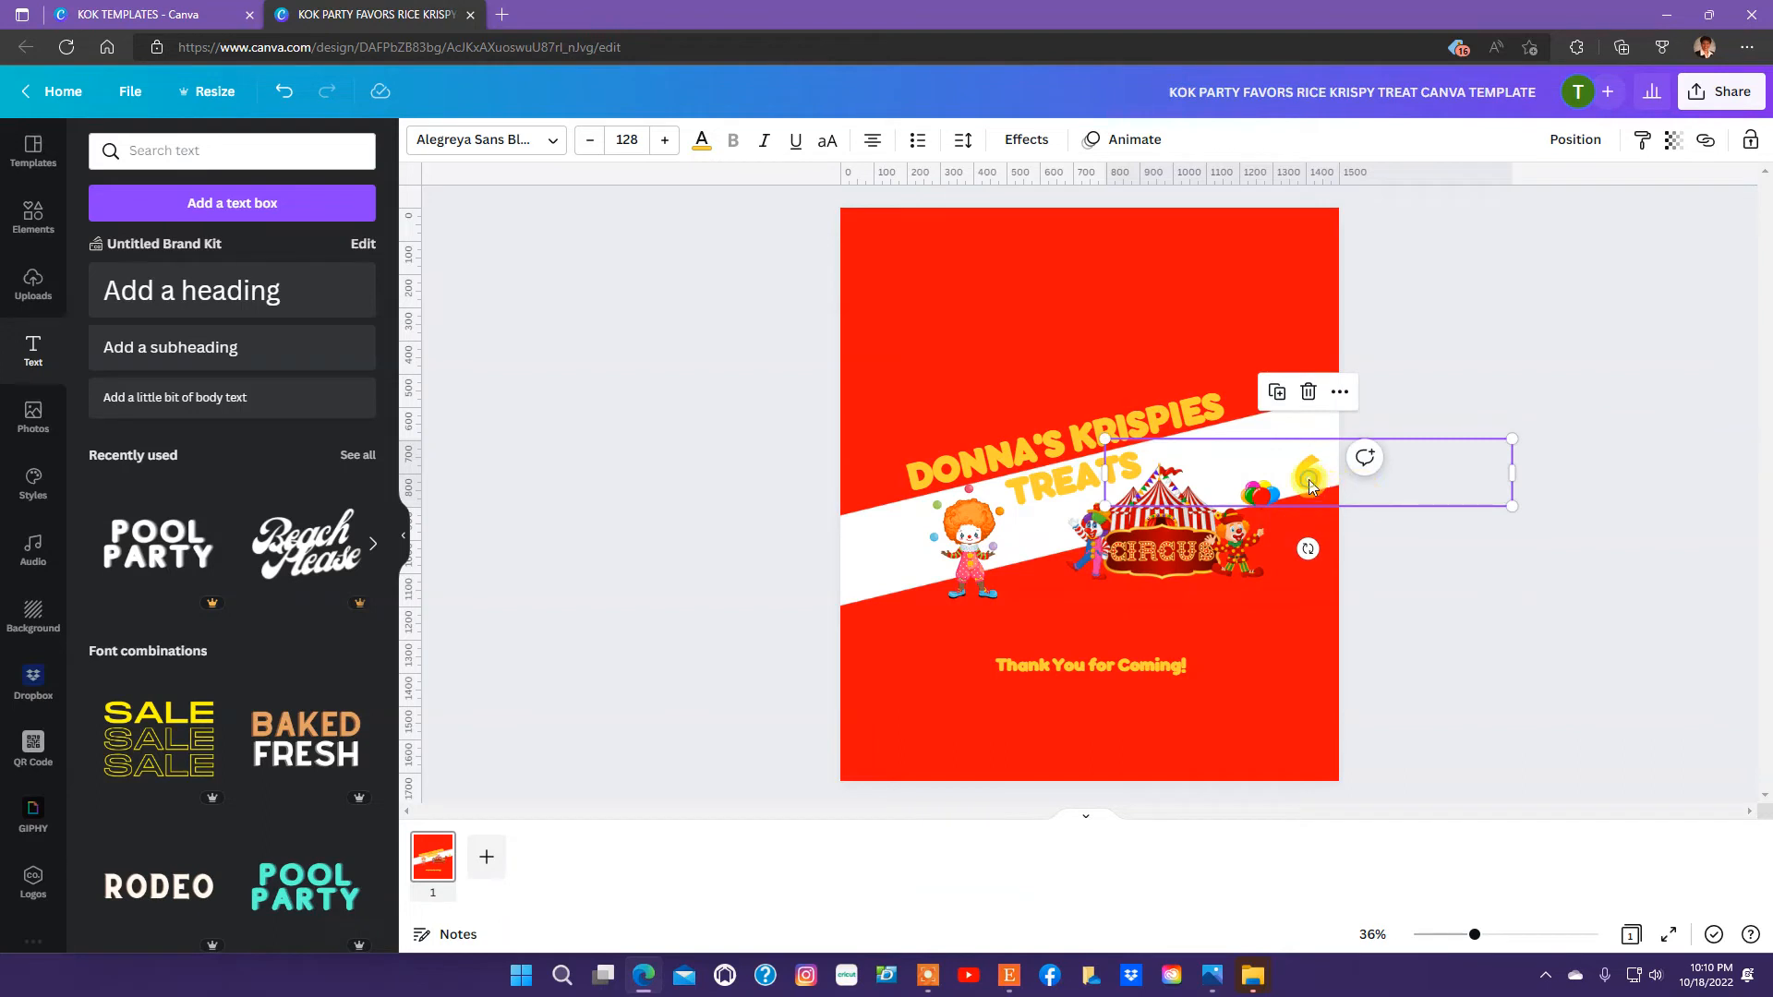
drag(1309, 479, 1239, 454)
drag(1168, 466, 1038, 543)
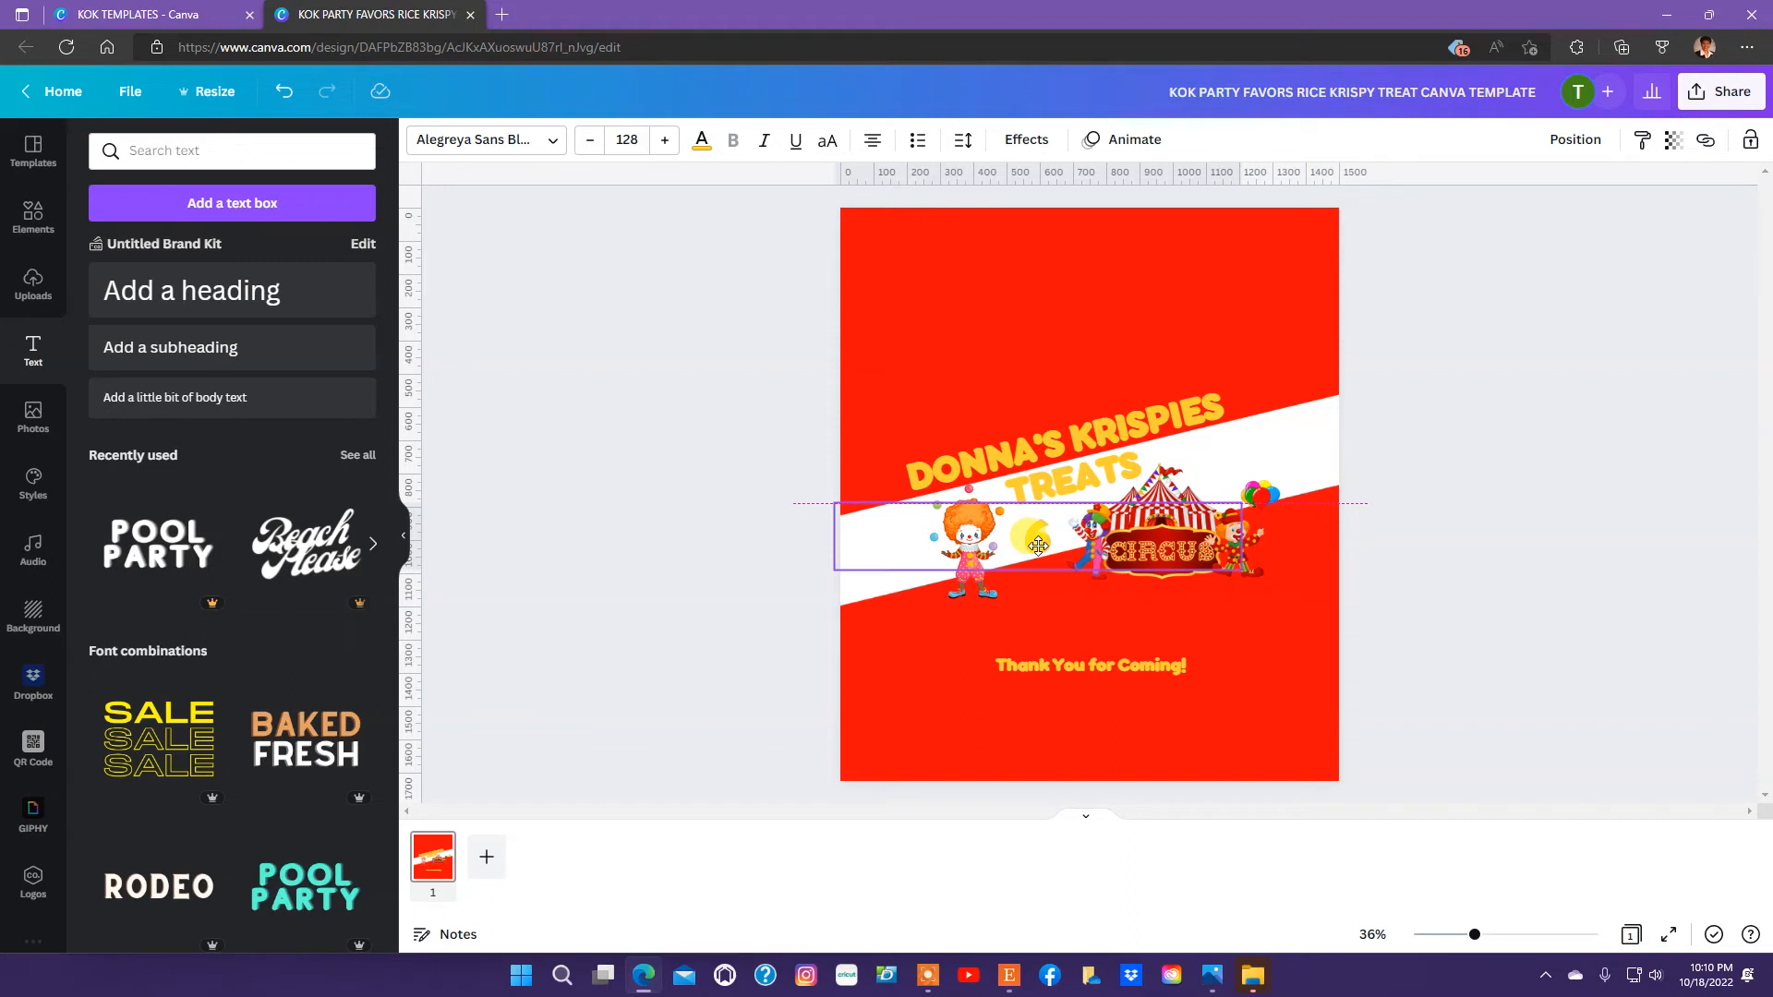
drag(1037, 545, 1038, 544)
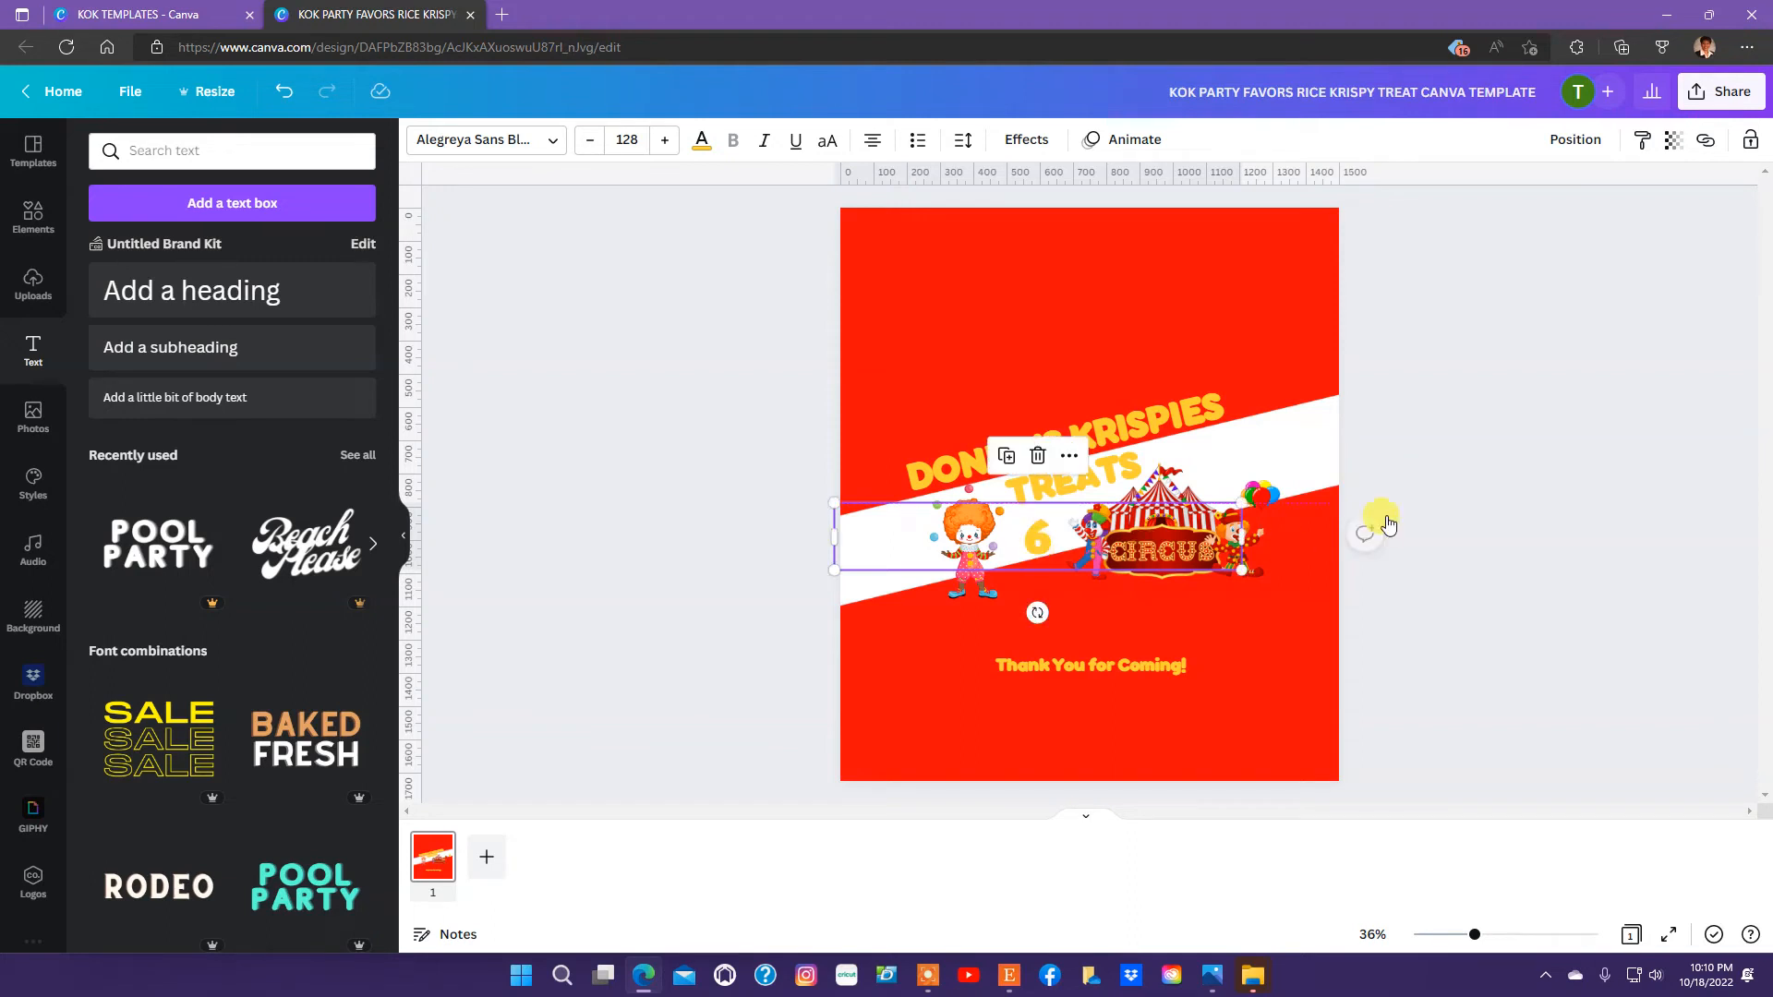
click(1420, 522)
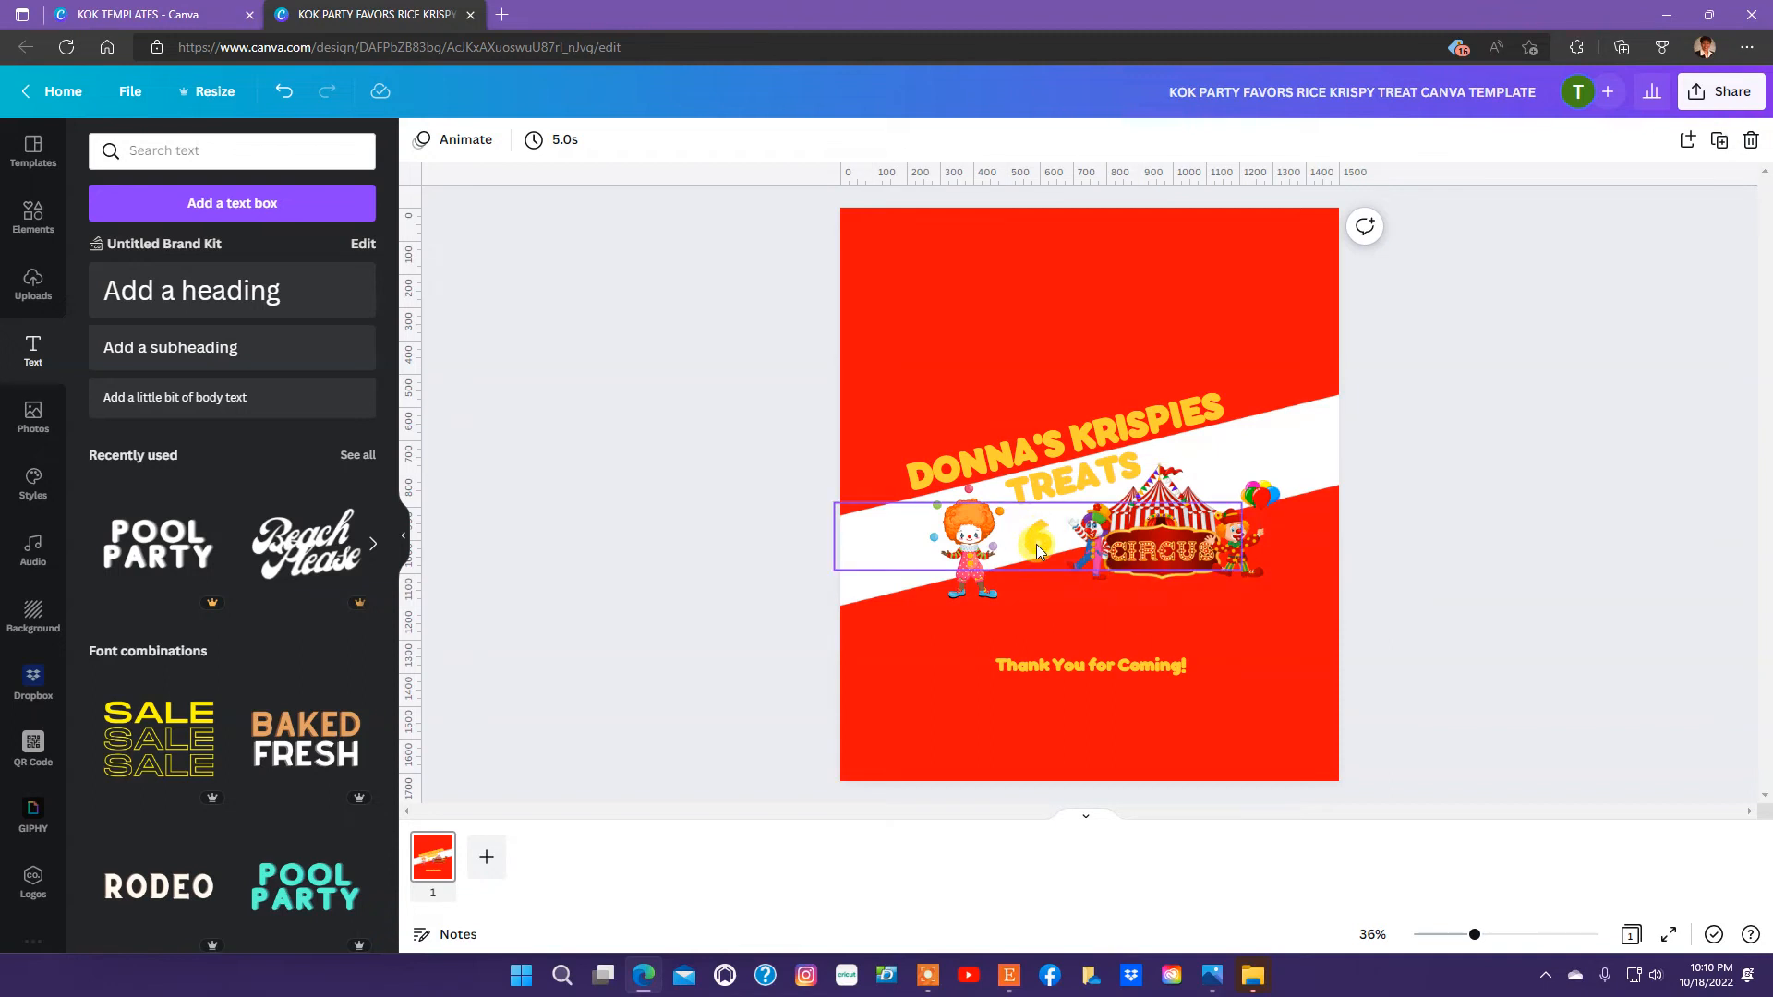
mouse_move(1036, 545)
mouse_down()
mouse_move(966, 584)
mouse_move(1032, 551)
mouse_up()
click(1488, 521)
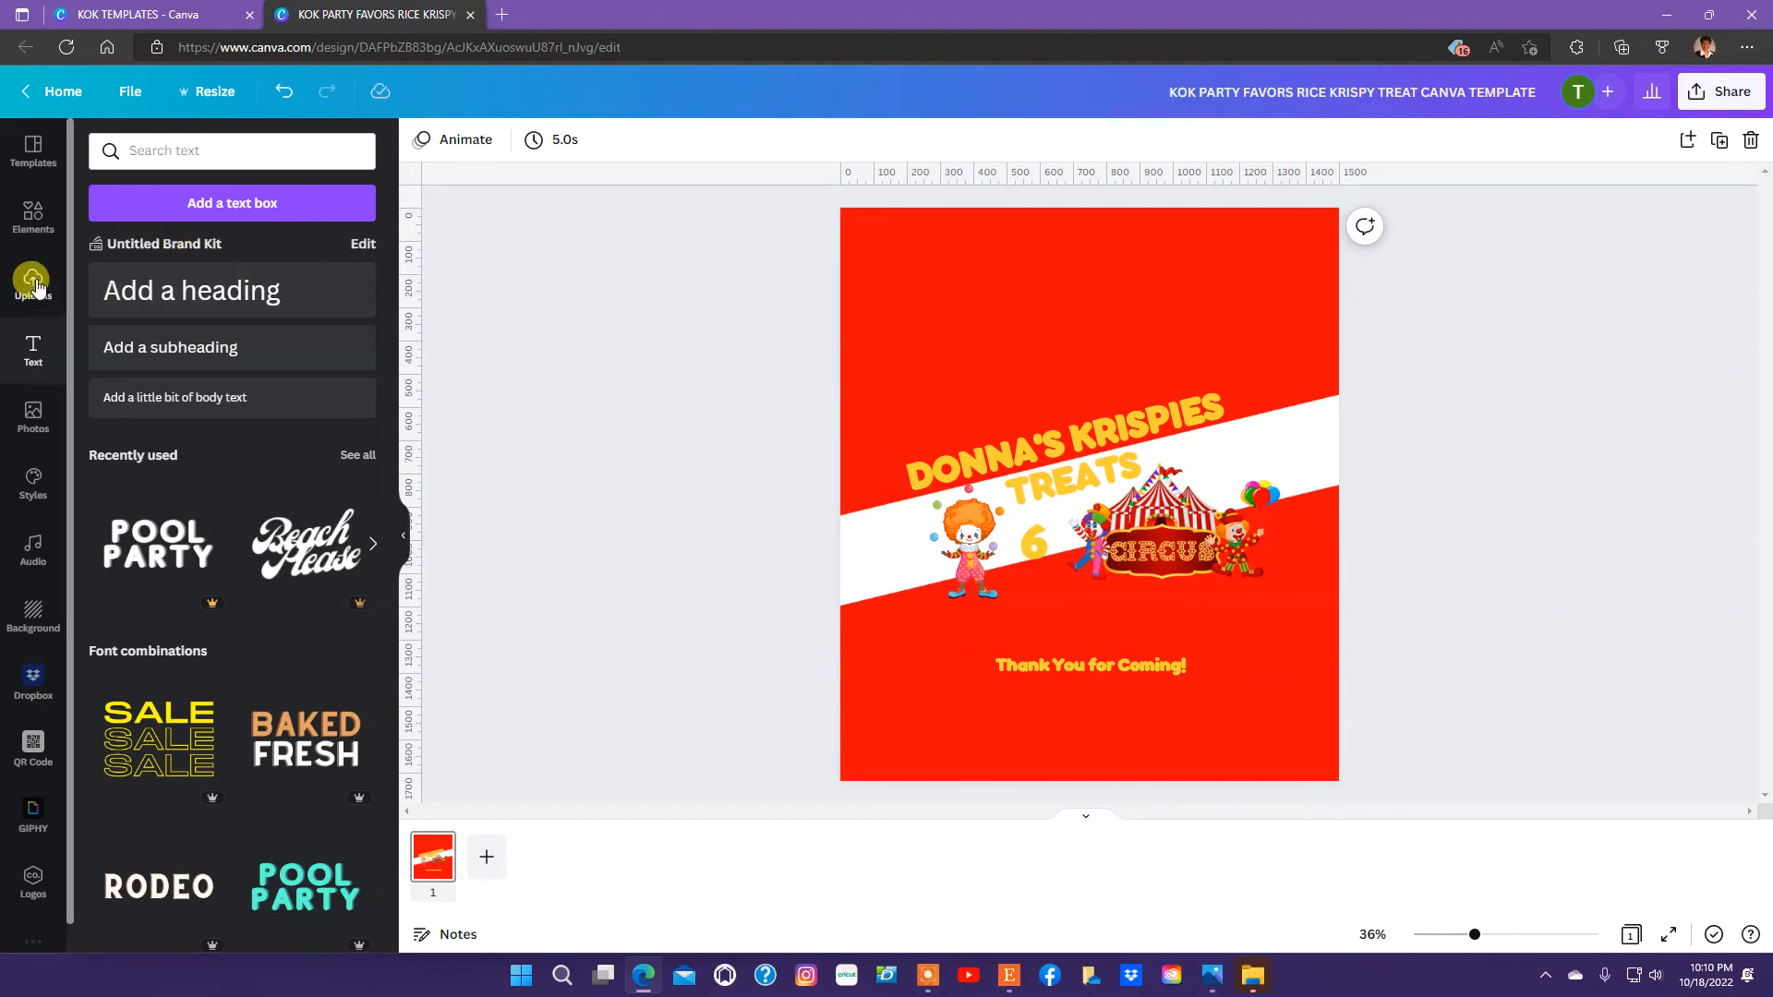
Add a circle shape, shrink it and place it on the white band just above the circus tent, beside "TREATS".
click(33, 214)
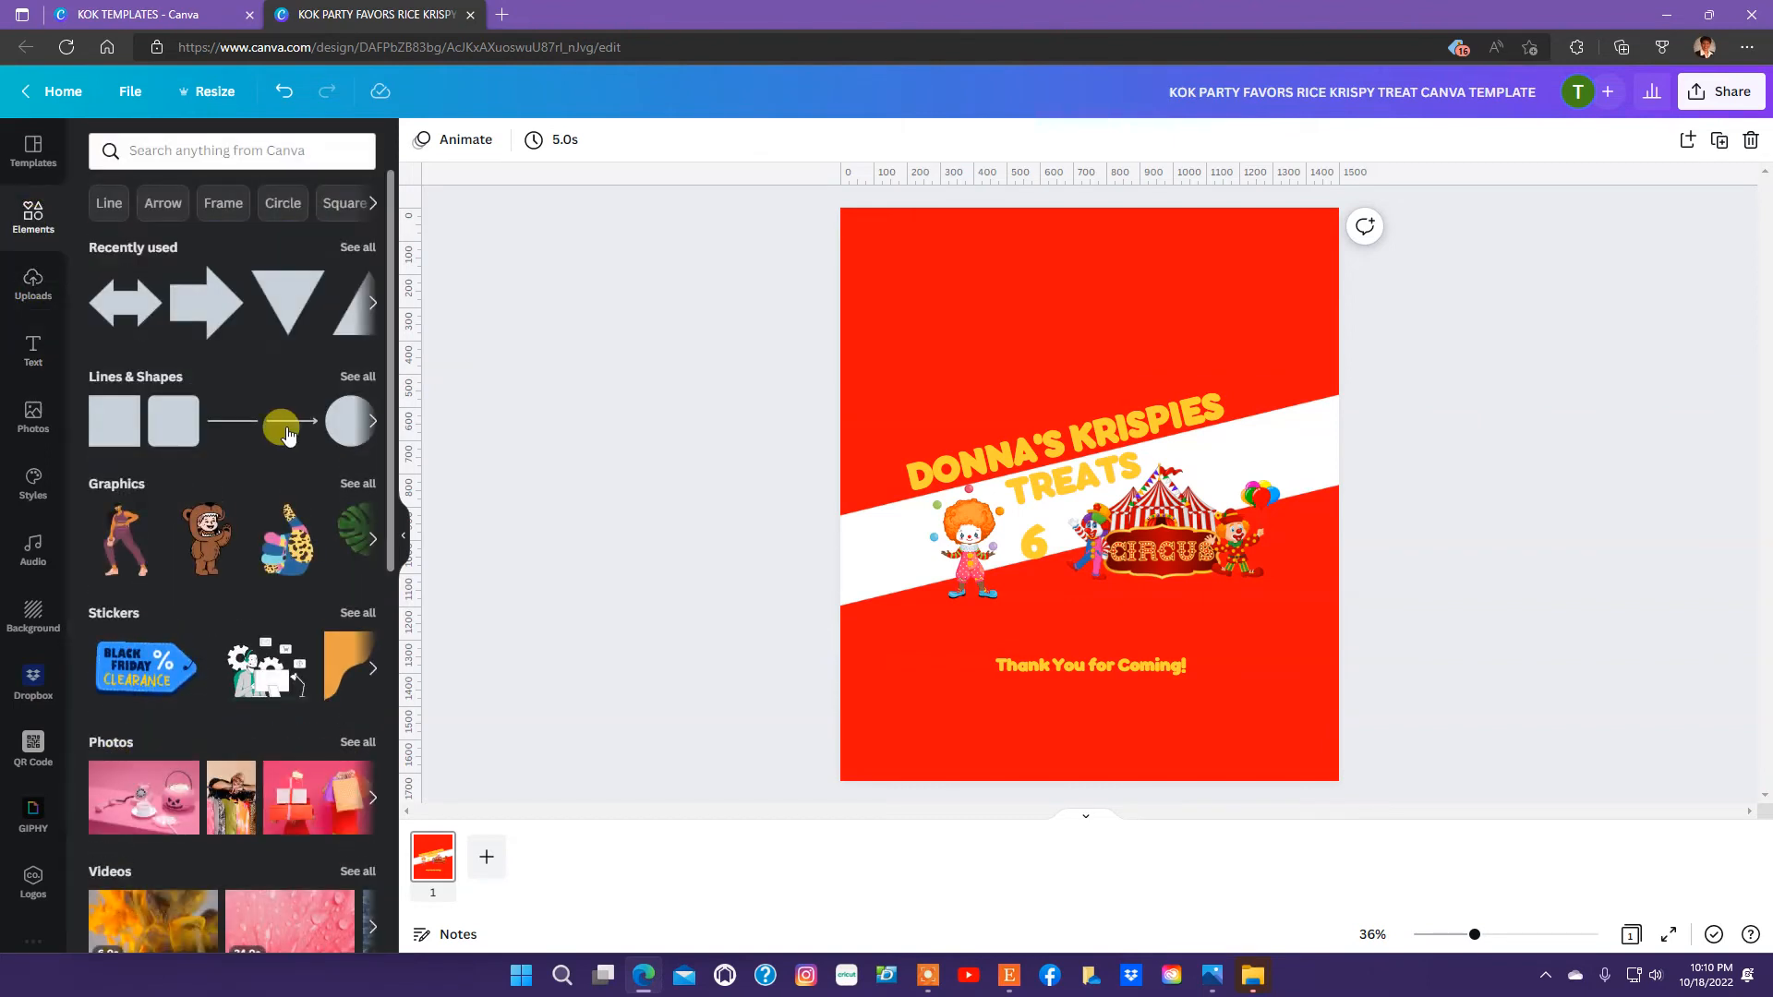
click(349, 420)
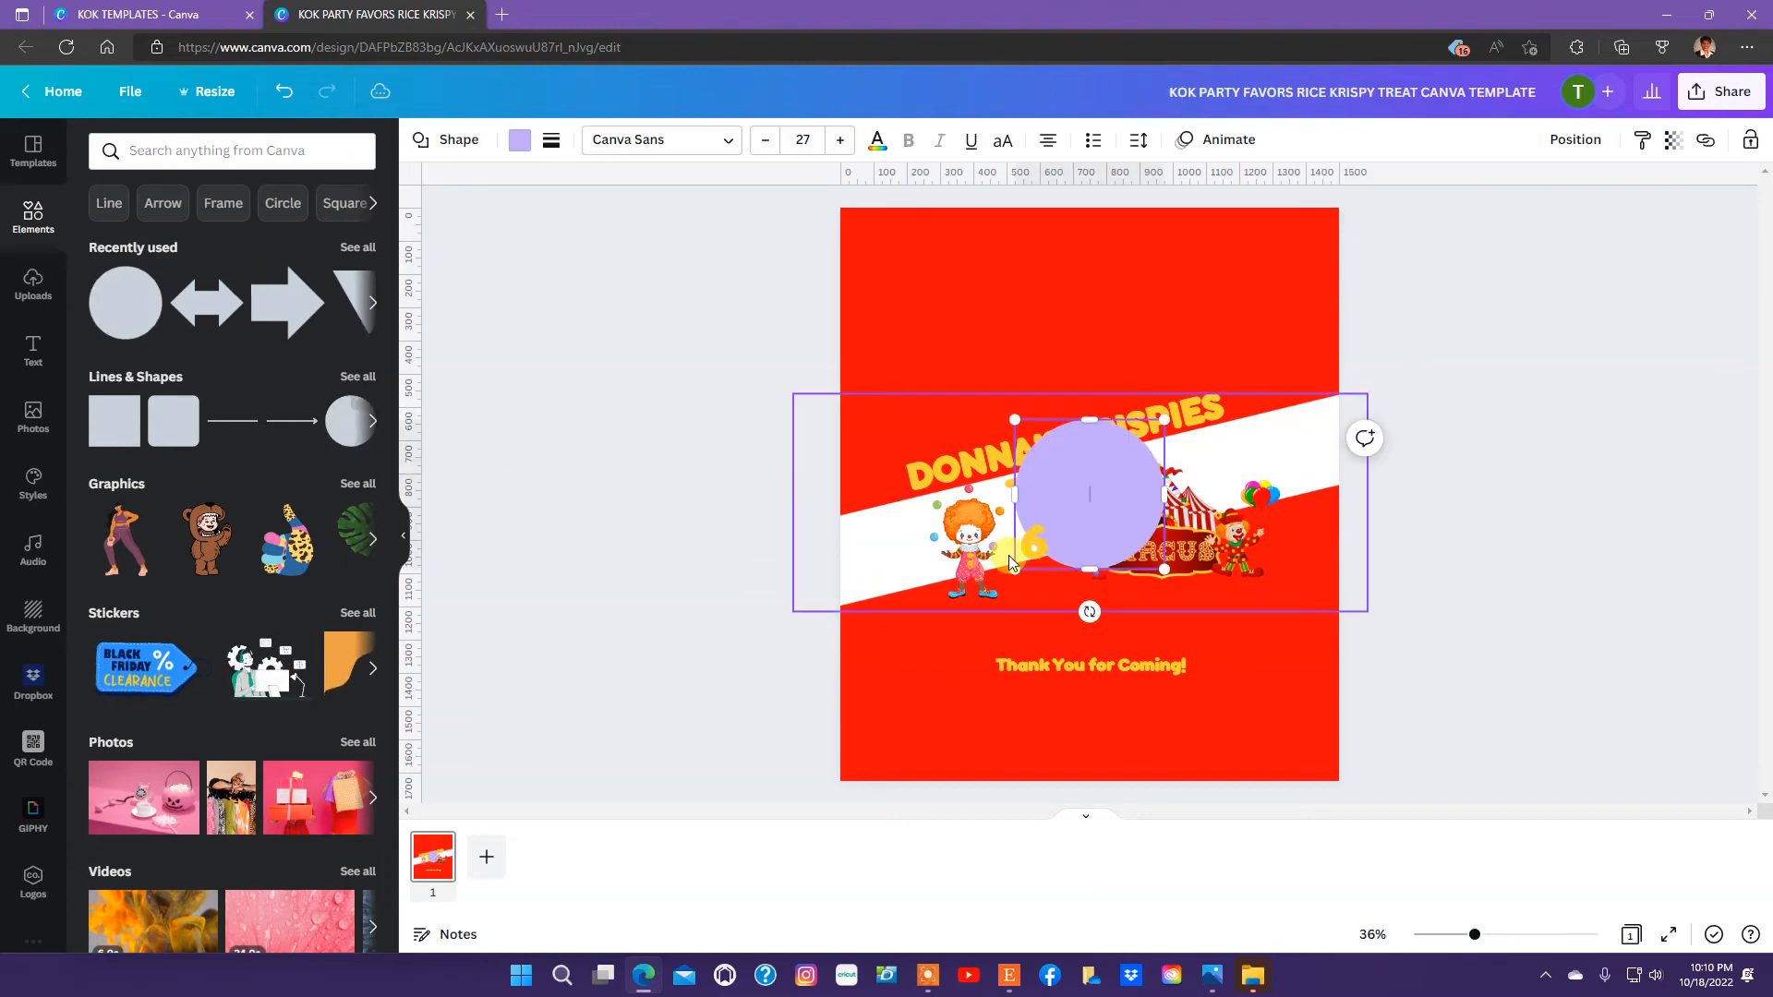
drag(1093, 477, 1293, 416)
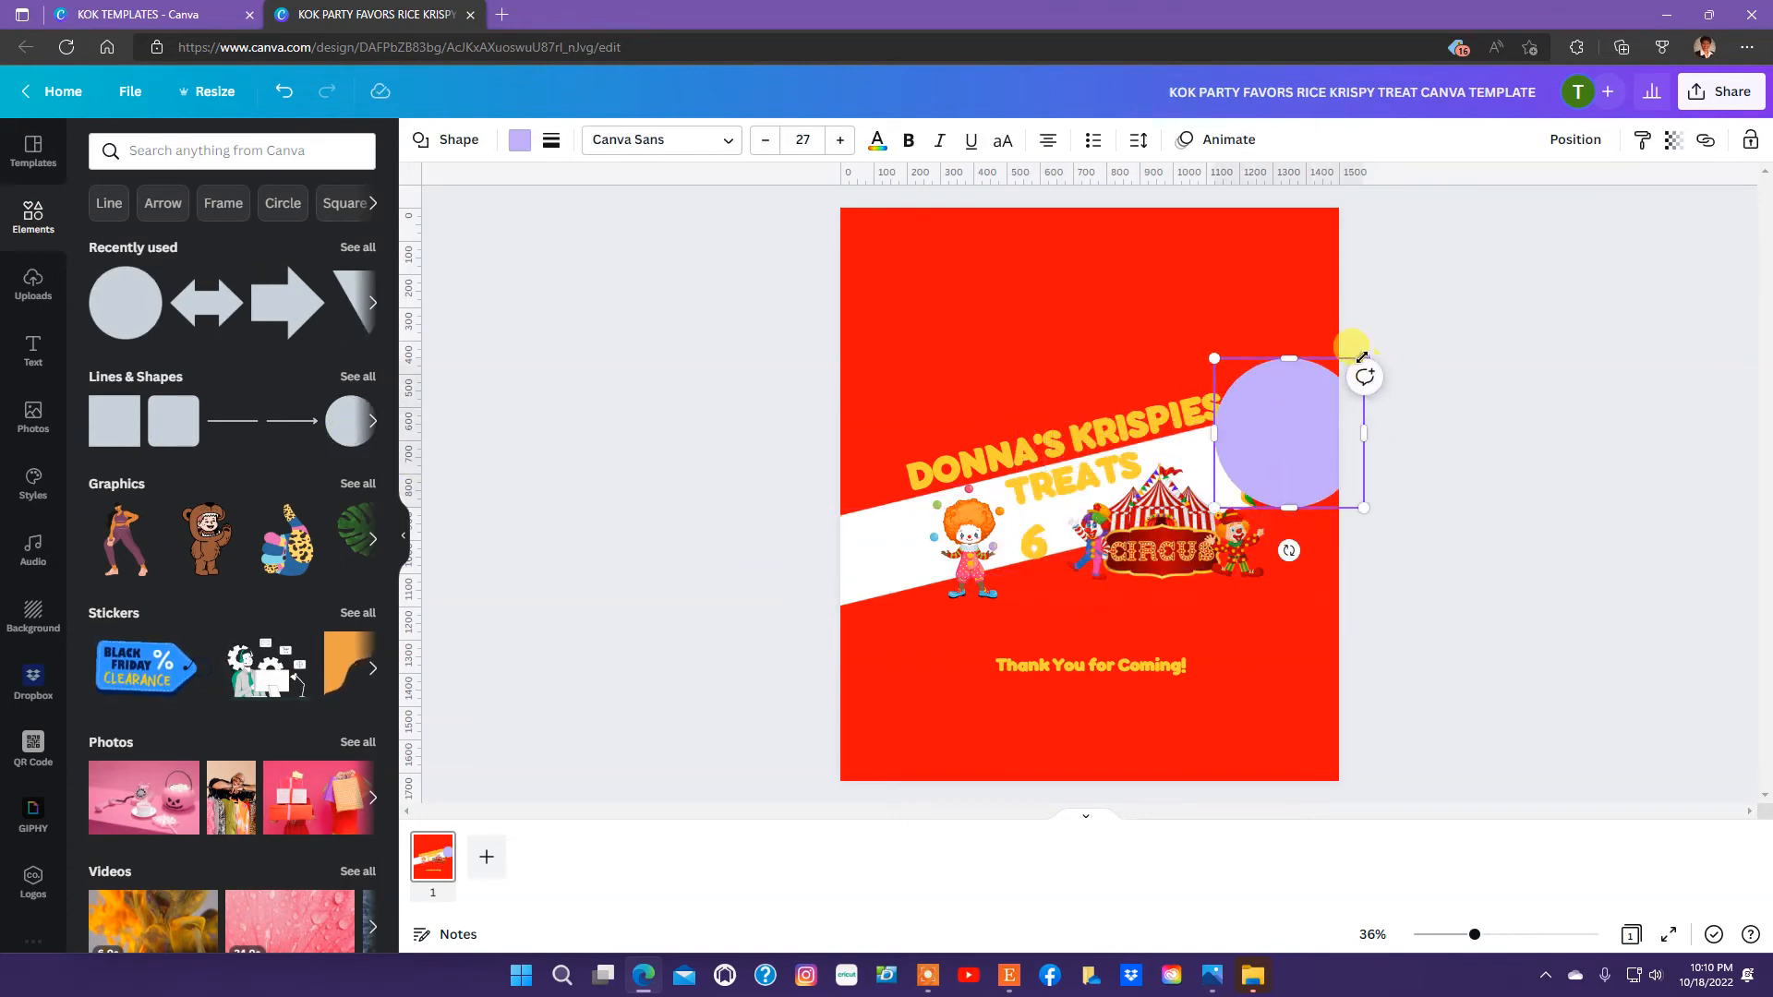
drag(1363, 357, 1289, 433)
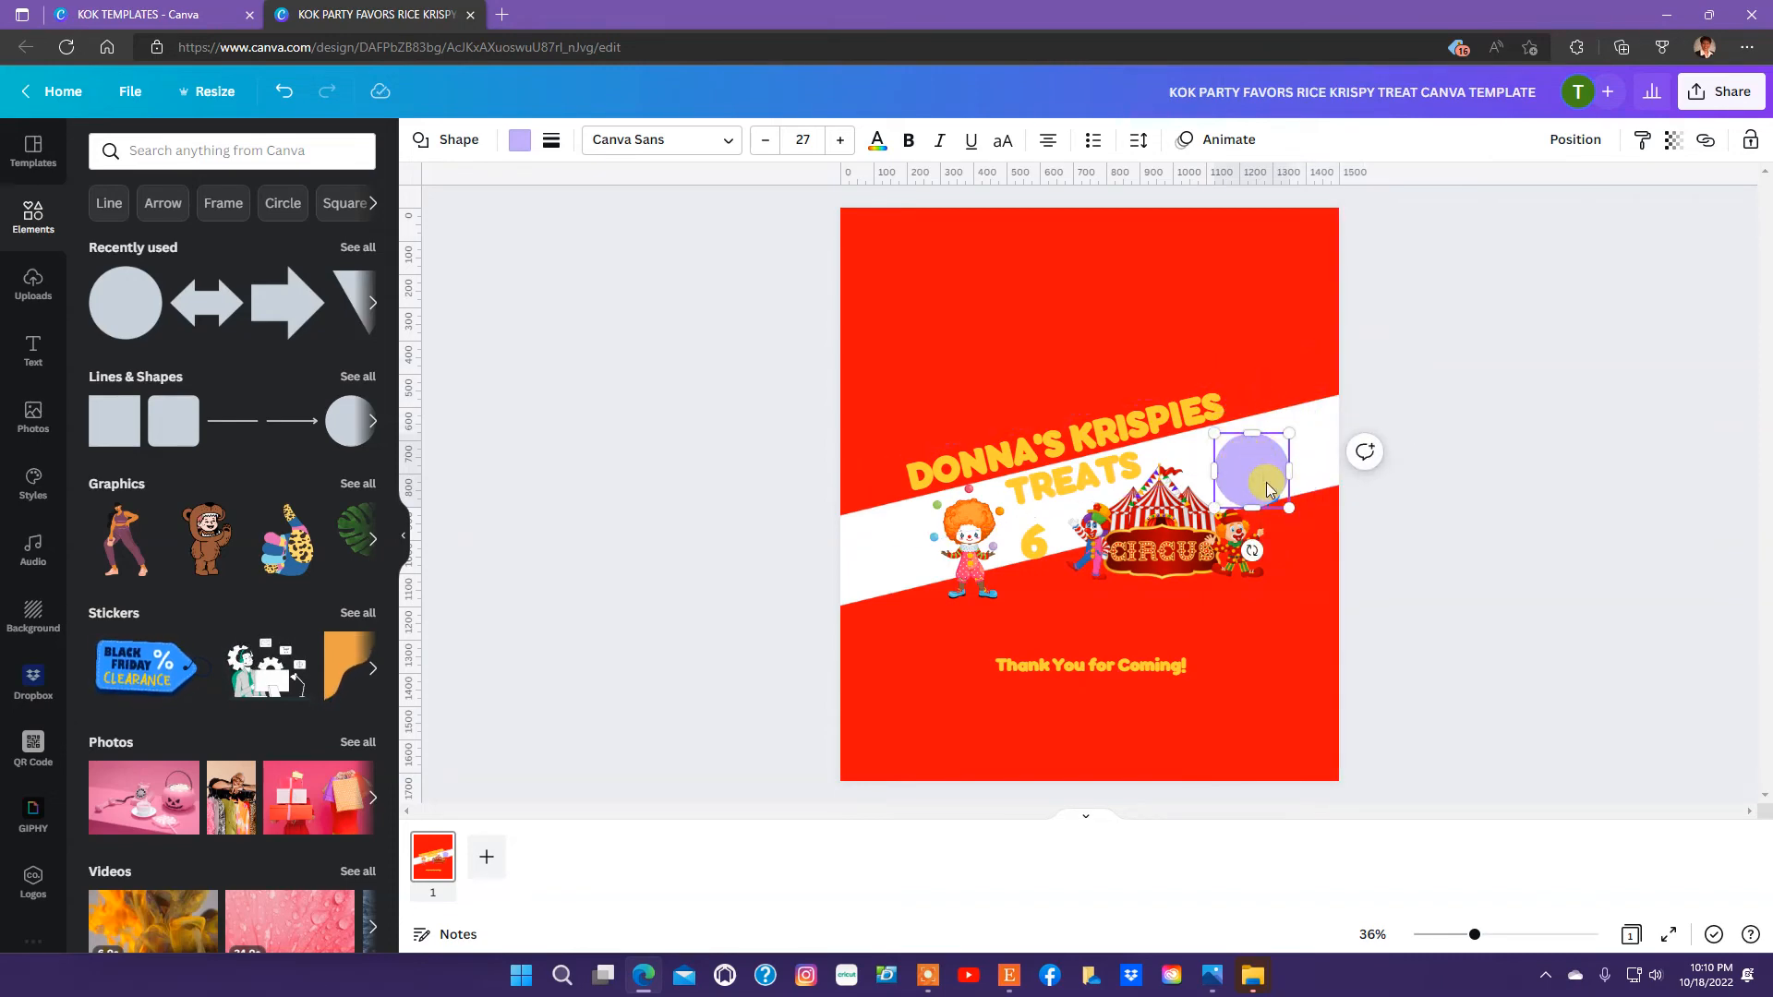
click(1466, 499)
mouse_move(1232, 466)
mouse_down()
mouse_move(1197, 450)
mouse_move(1240, 435)
mouse_move(1217, 475)
mouse_up()
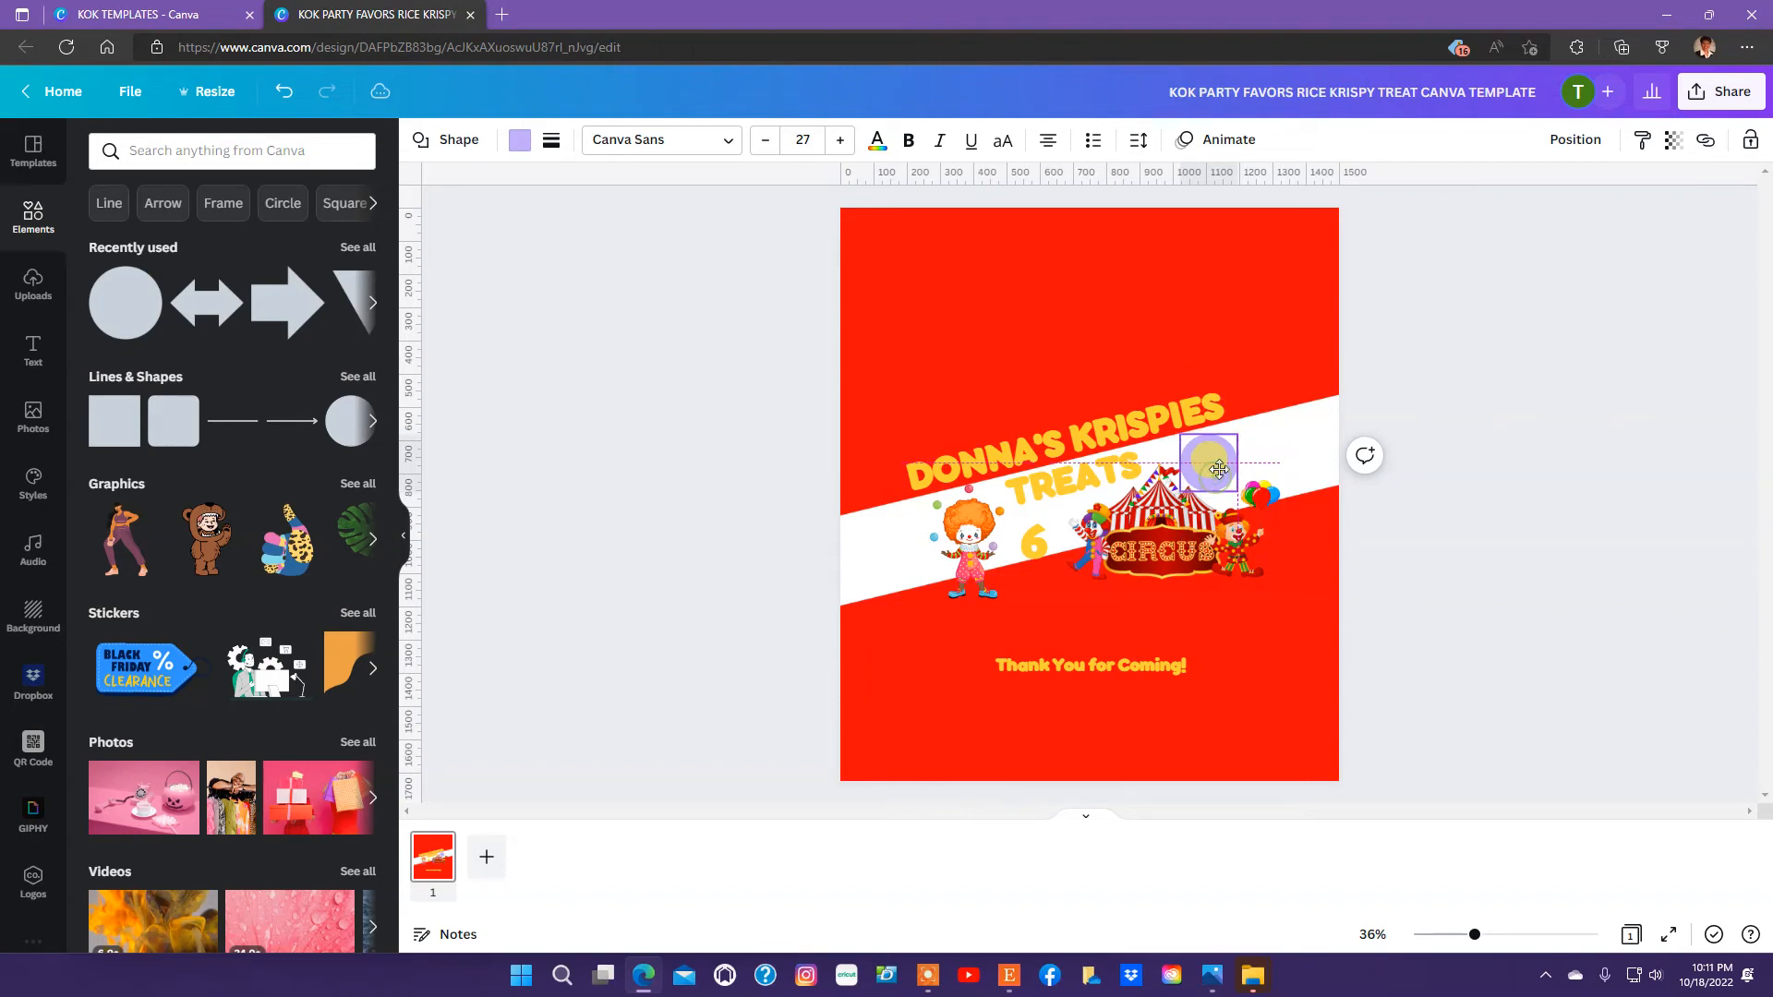
click(1429, 482)
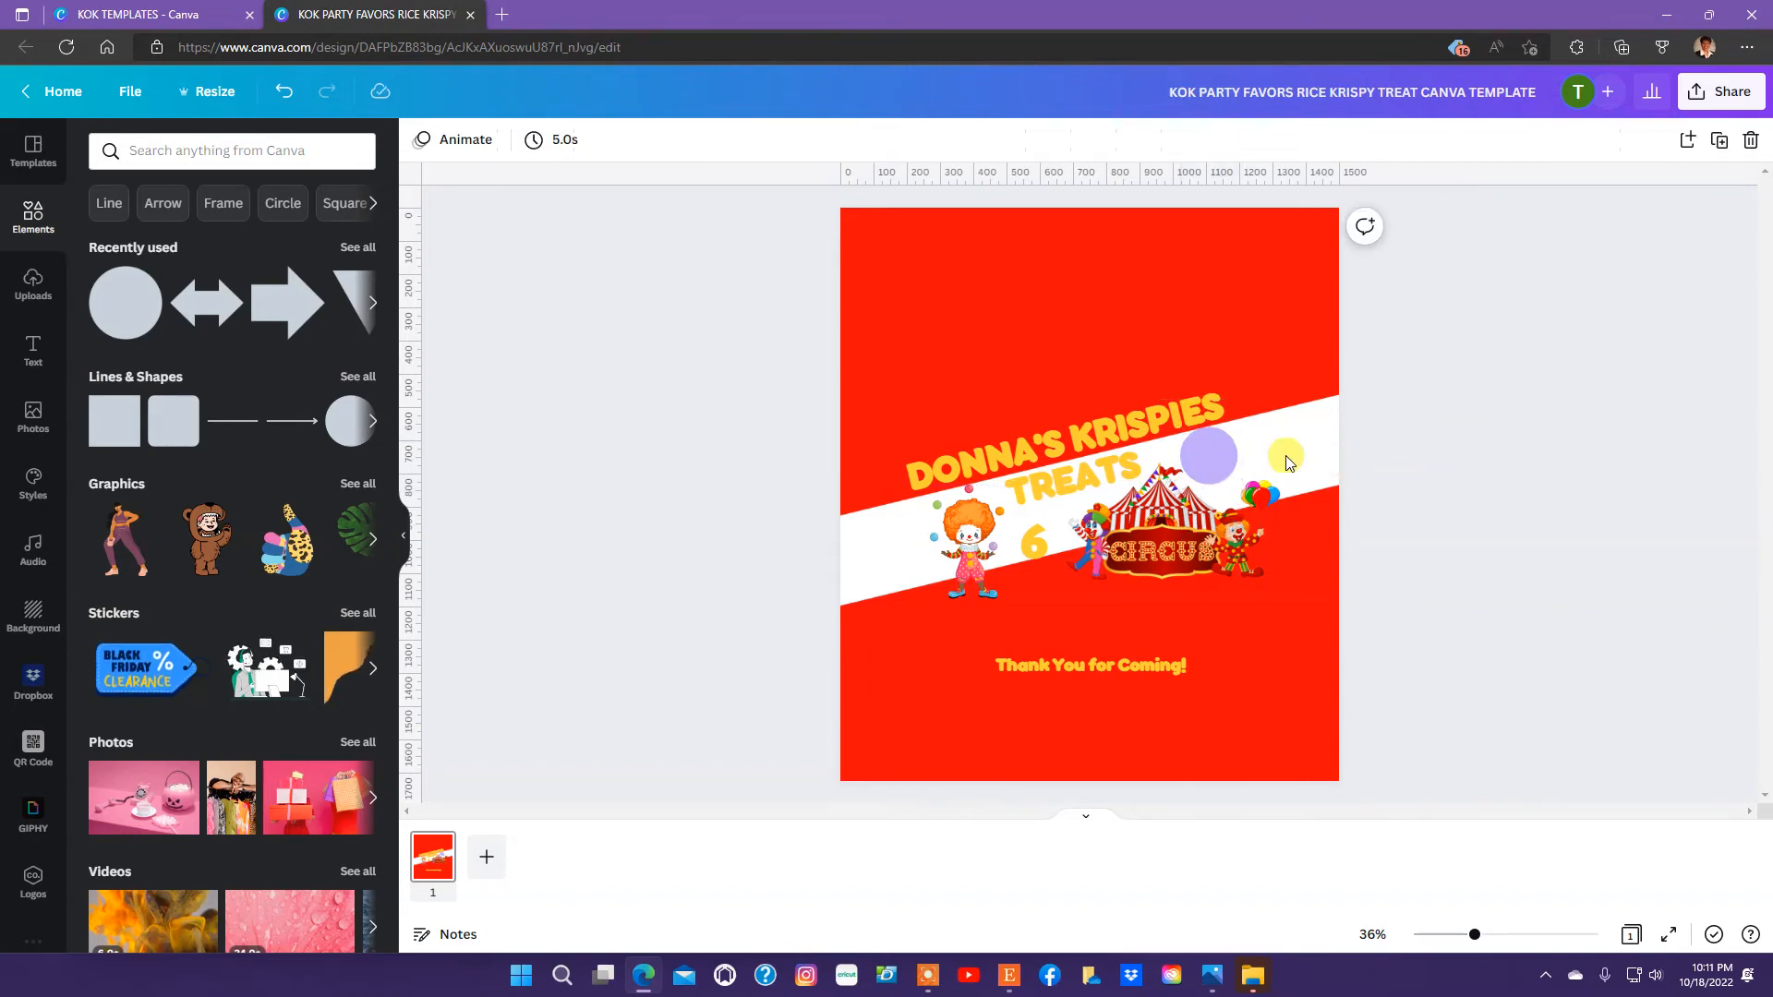
Recolor the circle with the document's red, for both its text color and its fill.
click(468, 146)
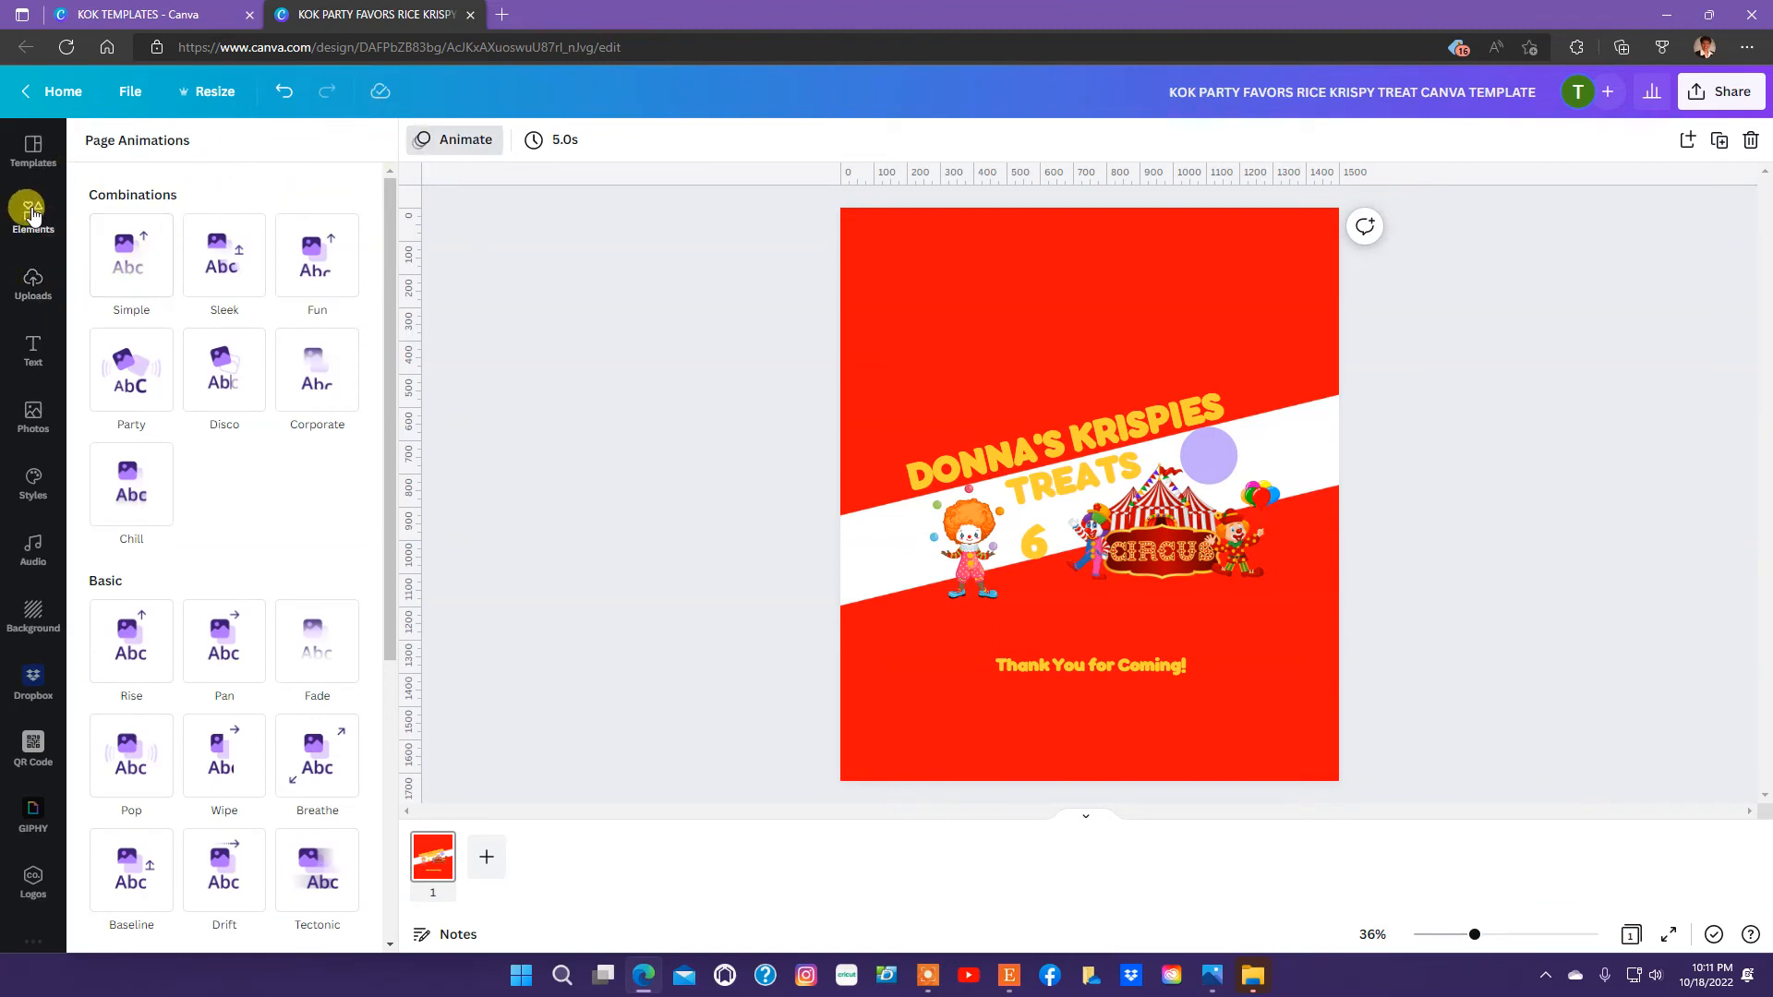
click(1221, 473)
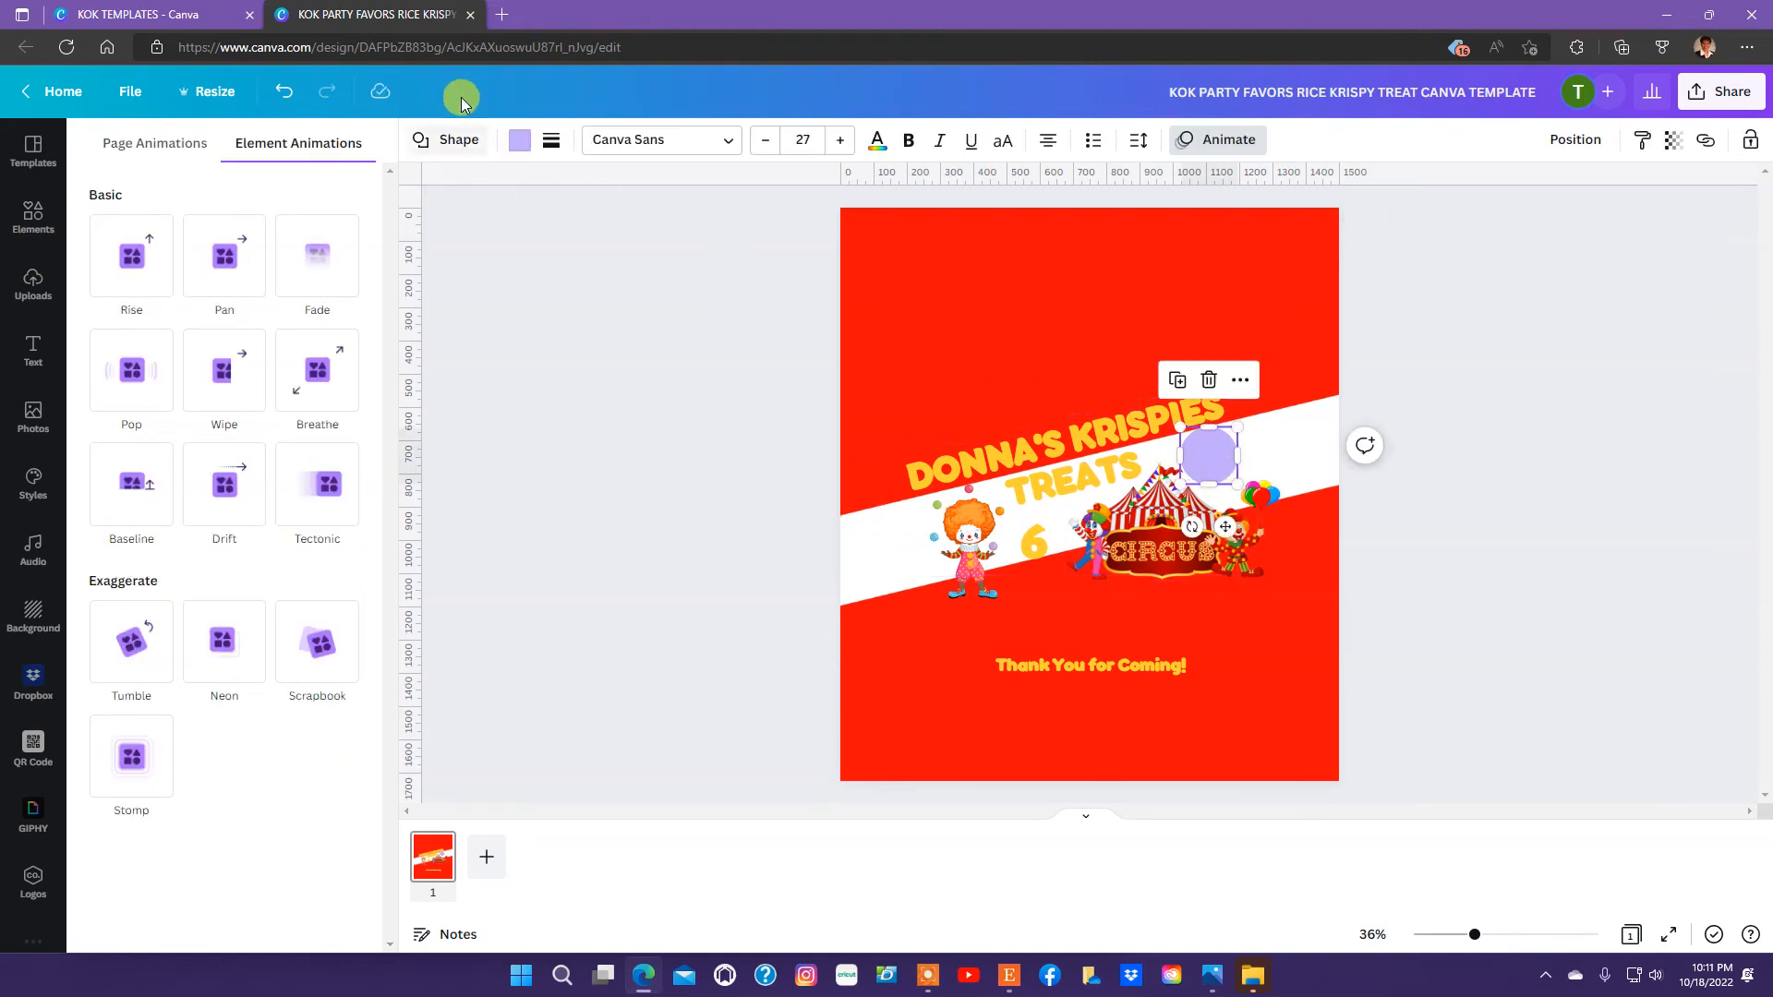
click(879, 147)
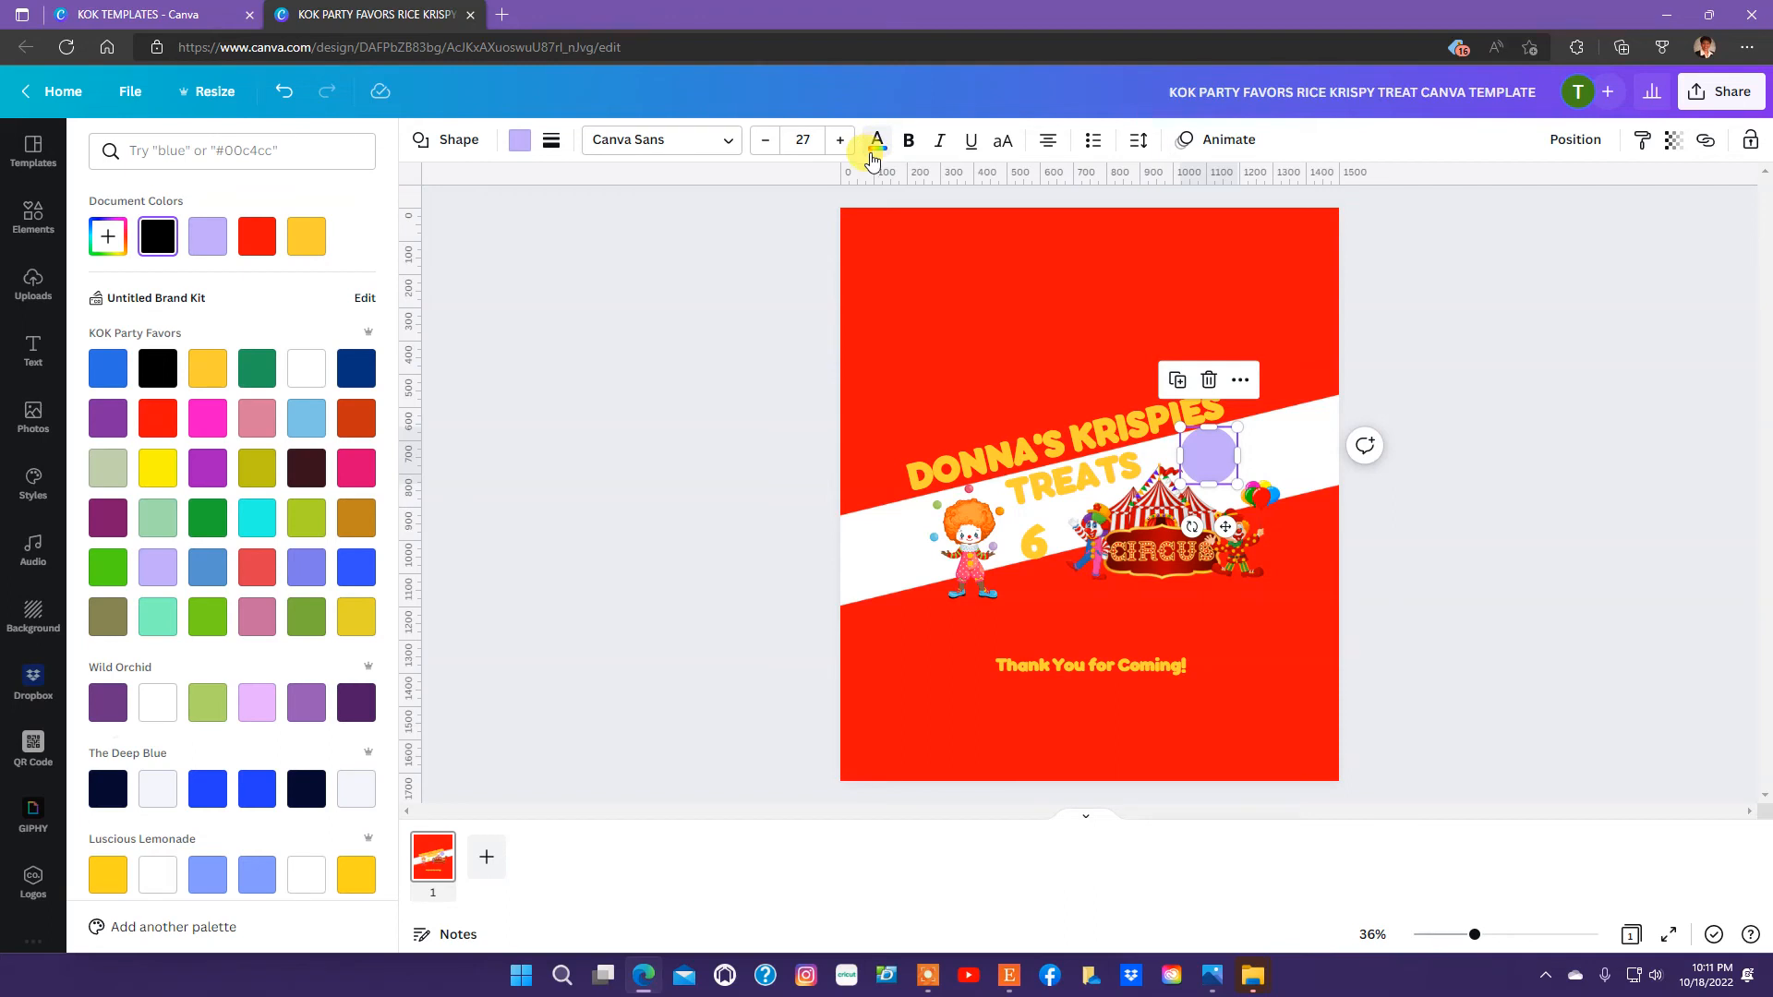
click(259, 240)
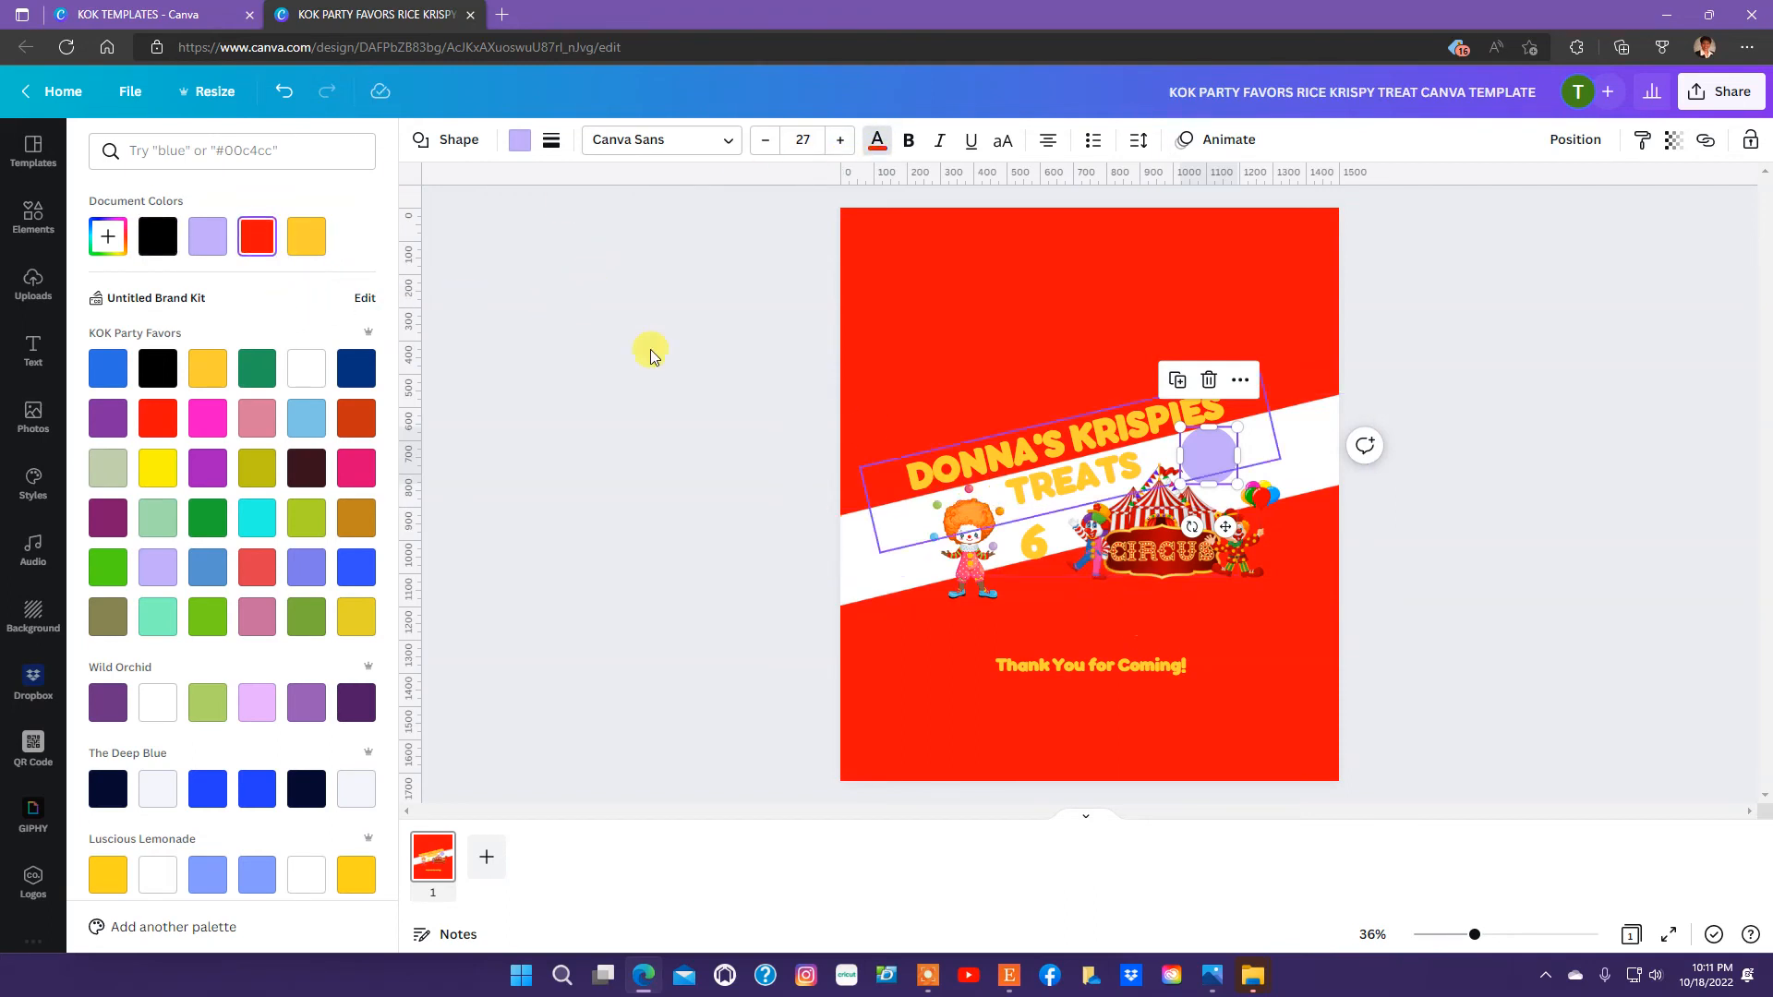
click(518, 152)
click(256, 236)
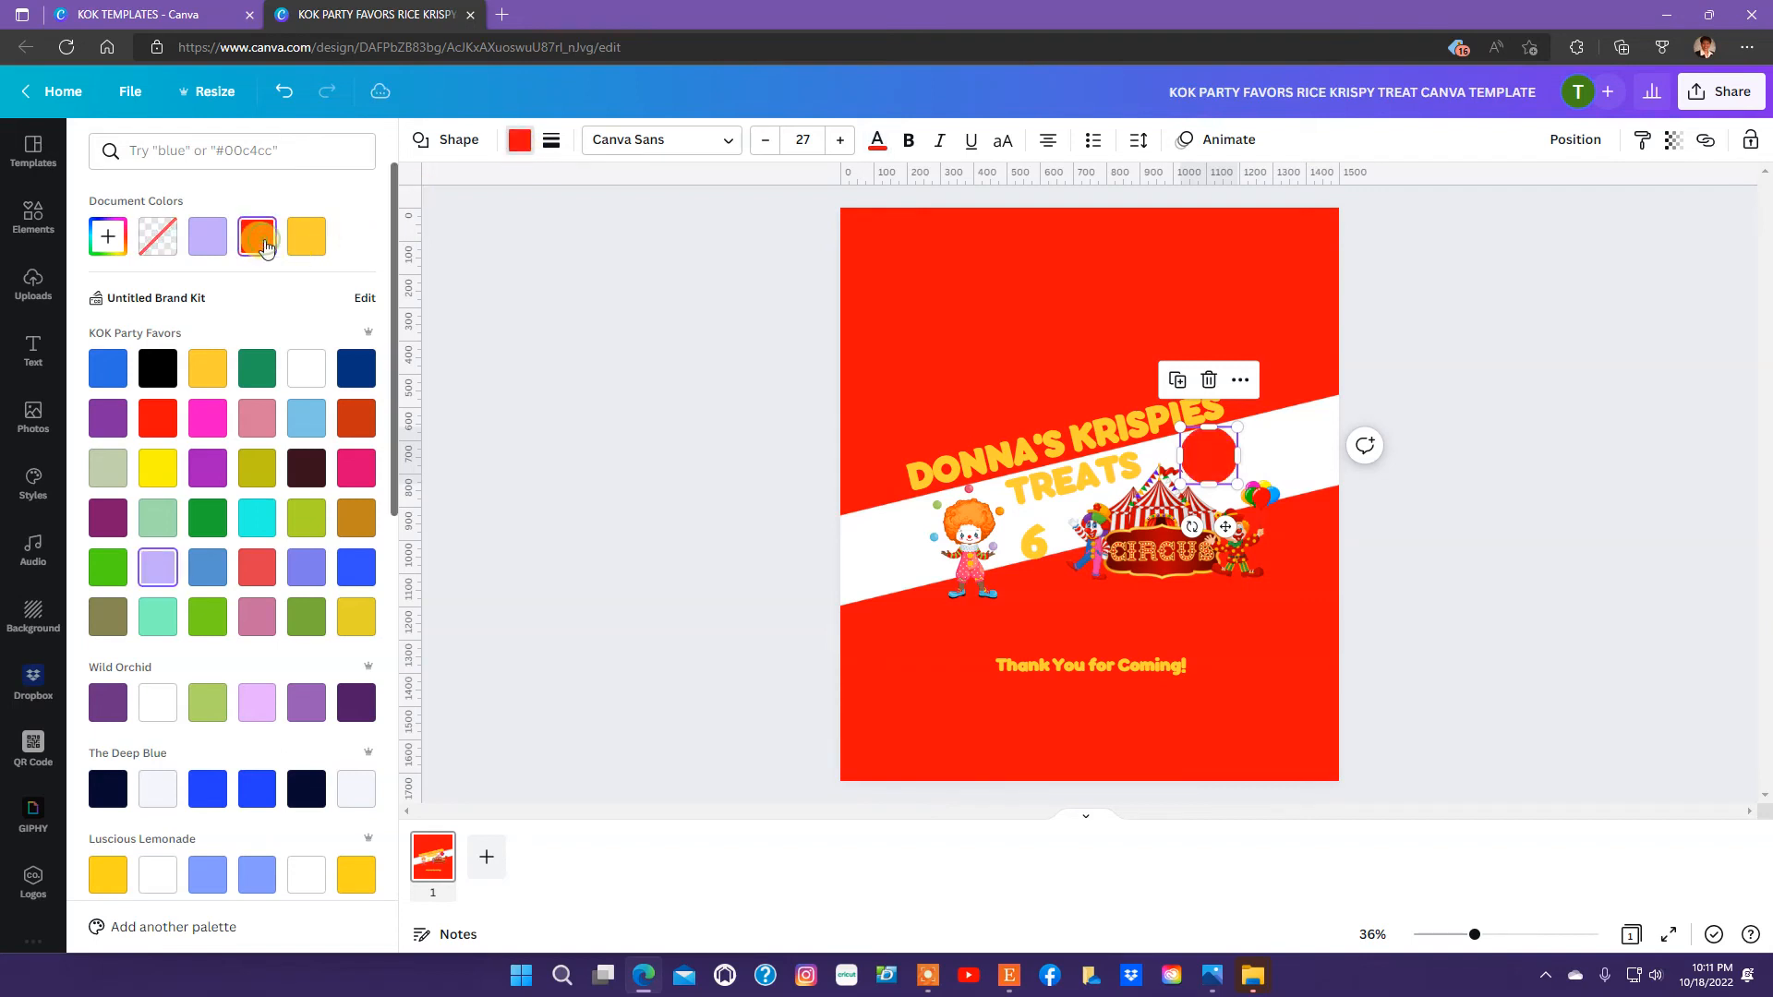
Move the "6" onto the red circle and center it there.
click(1023, 549)
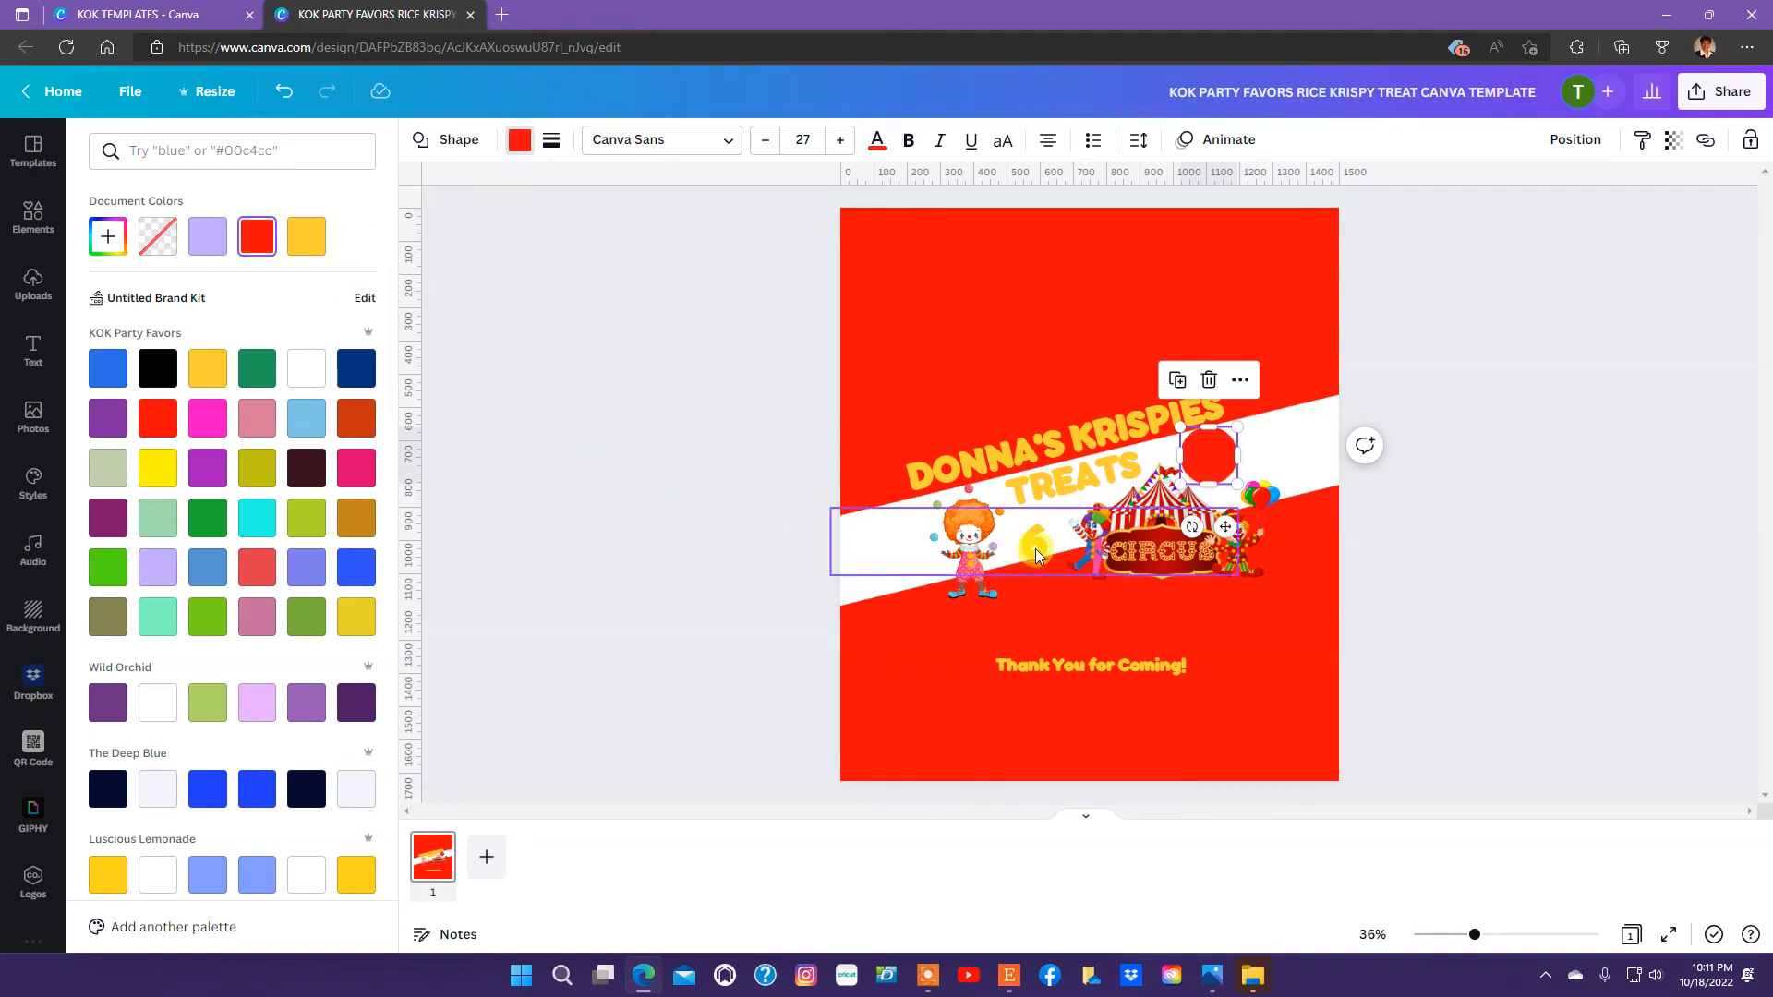
drag(1049, 547, 1209, 461)
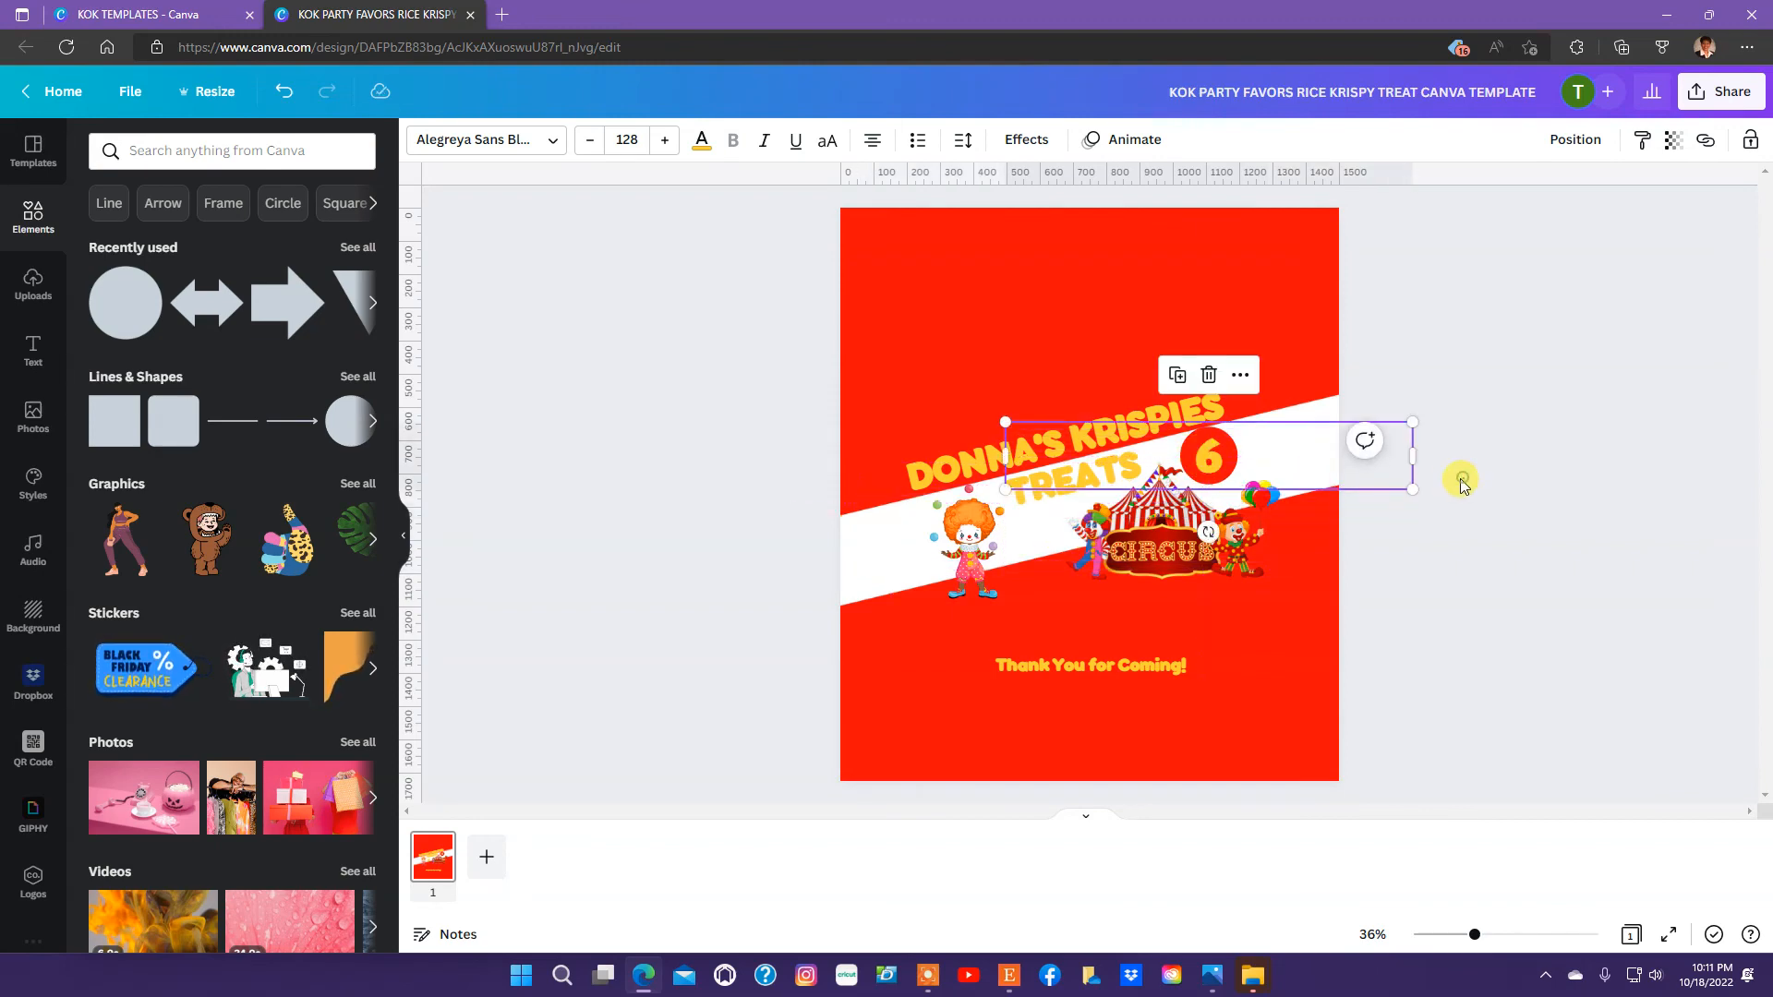
click(1460, 478)
click(1212, 468)
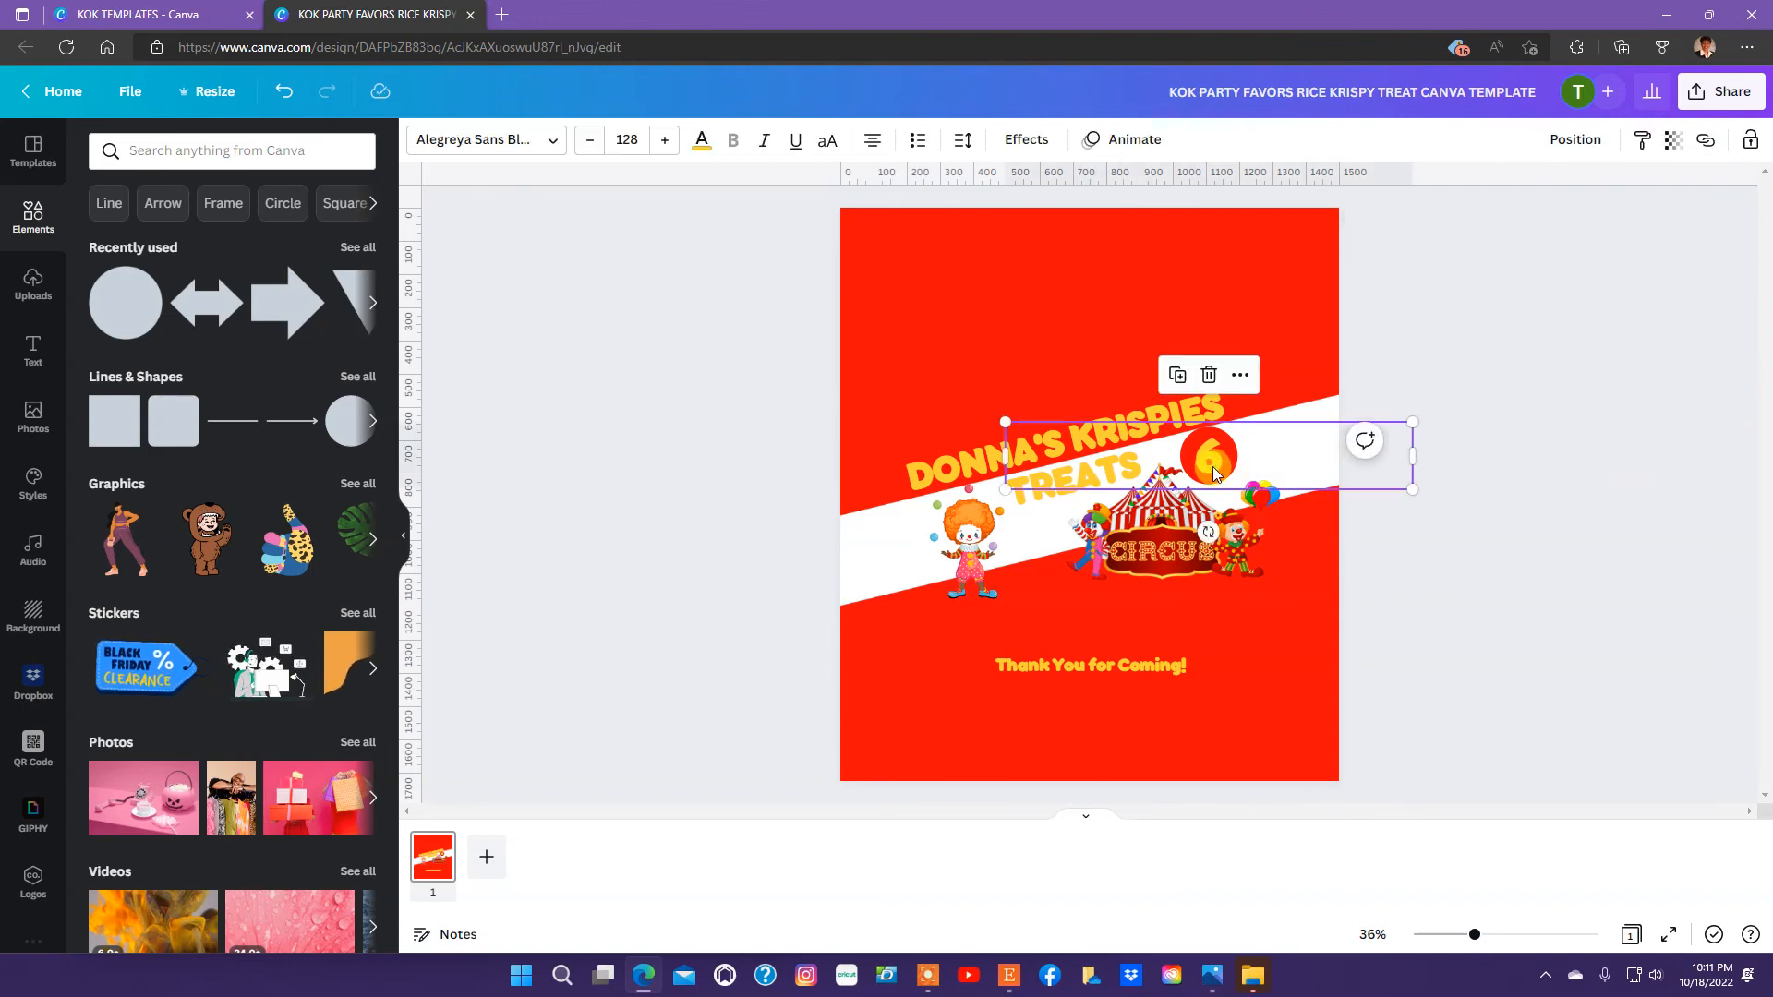
drag(1212, 467, 1211, 463)
click(1476, 523)
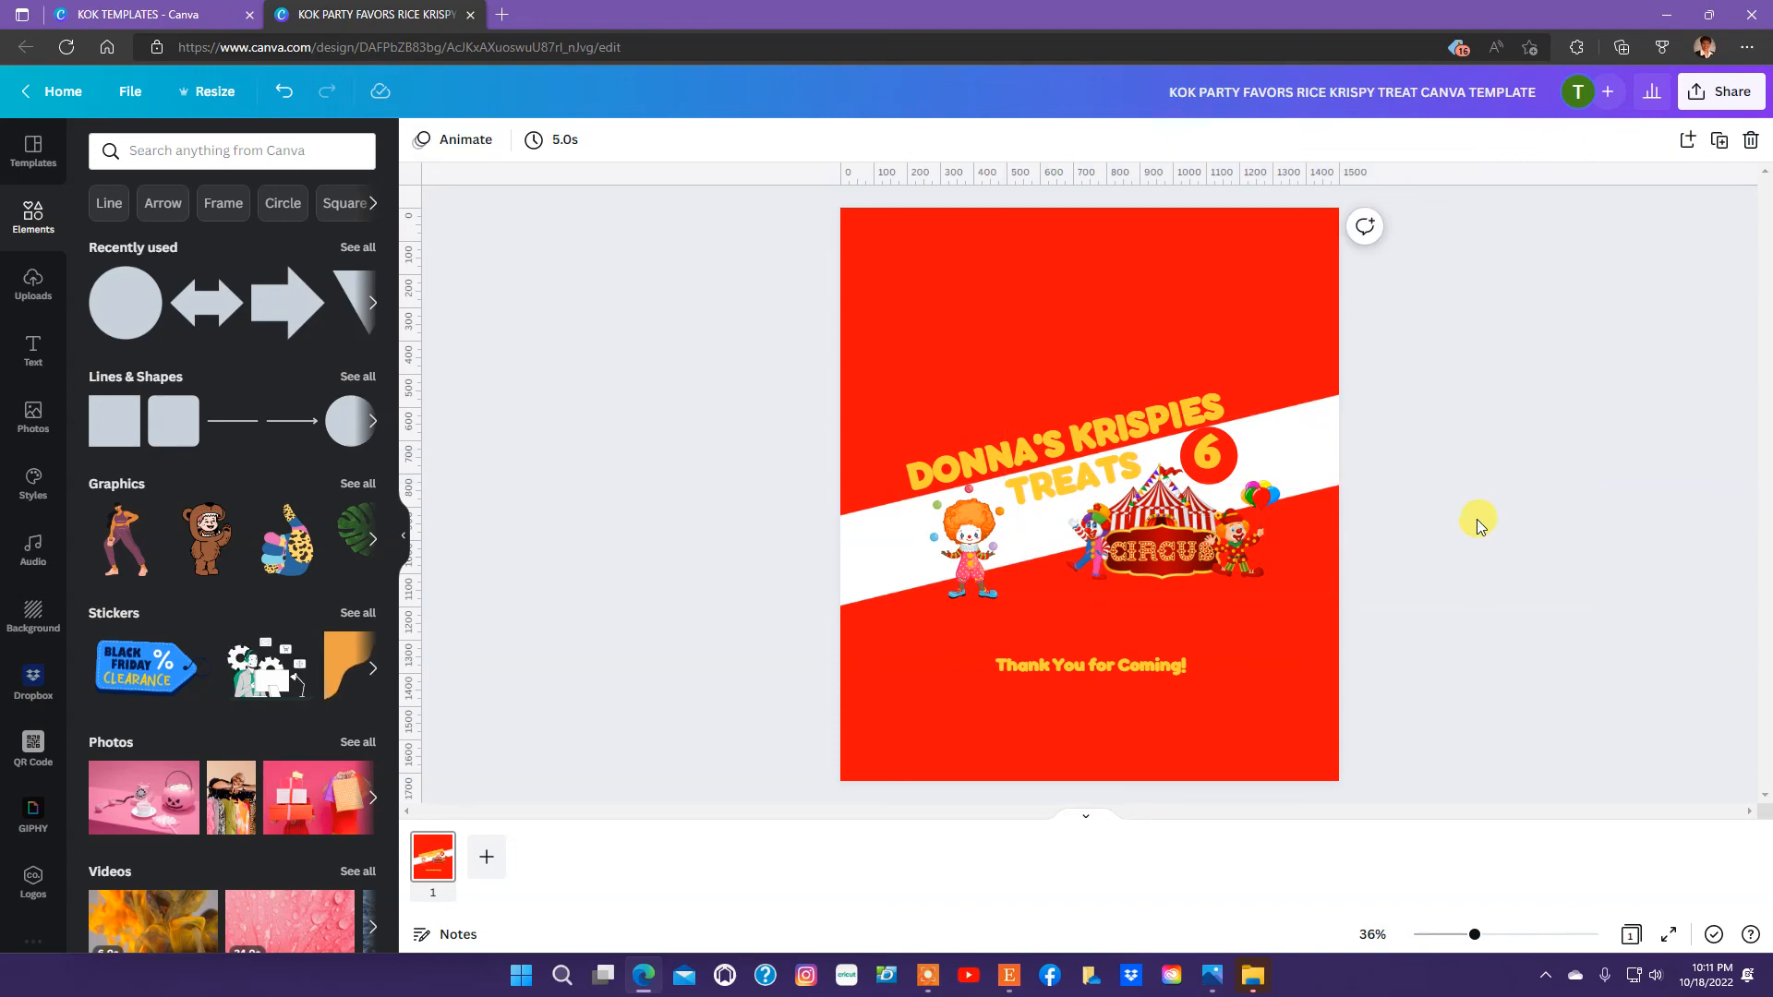